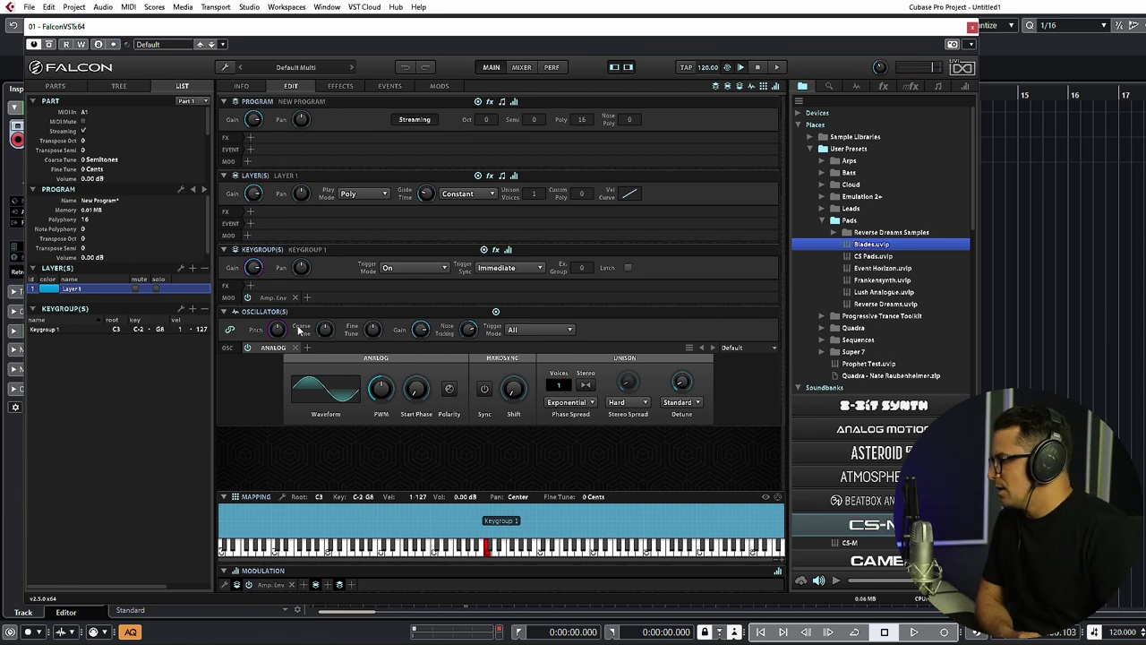
Replace the Analog oscillator with an Analog Stack, and use Saw waveforms for Osc 1 and a newly enabled Osc 2
left_click(280, 347)
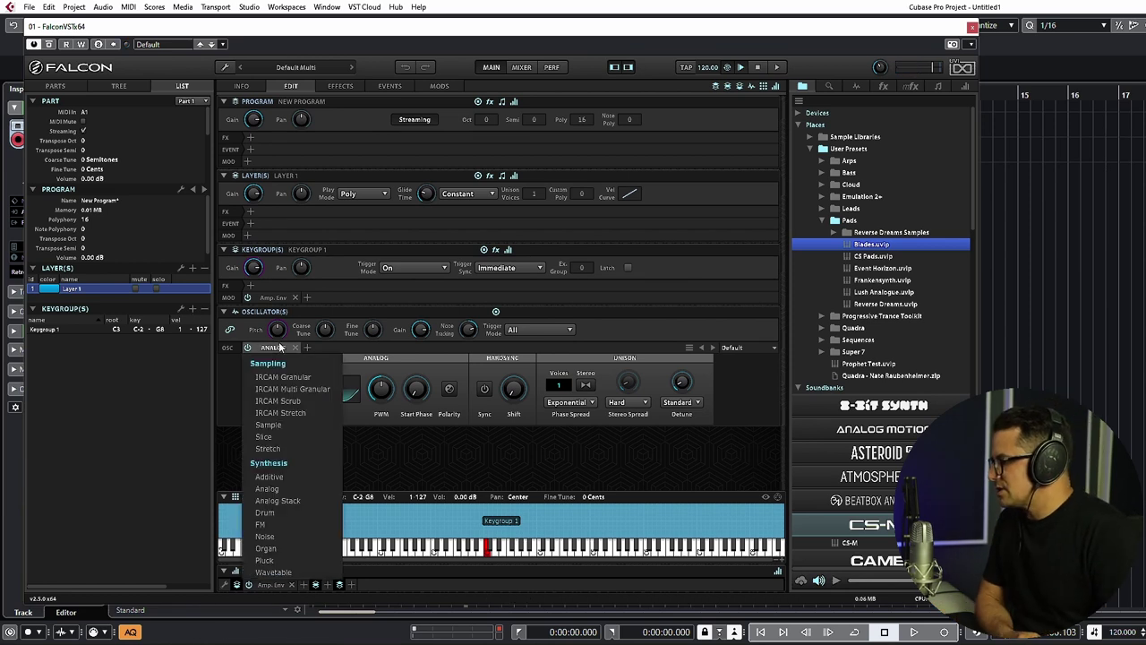
left_click(284, 500)
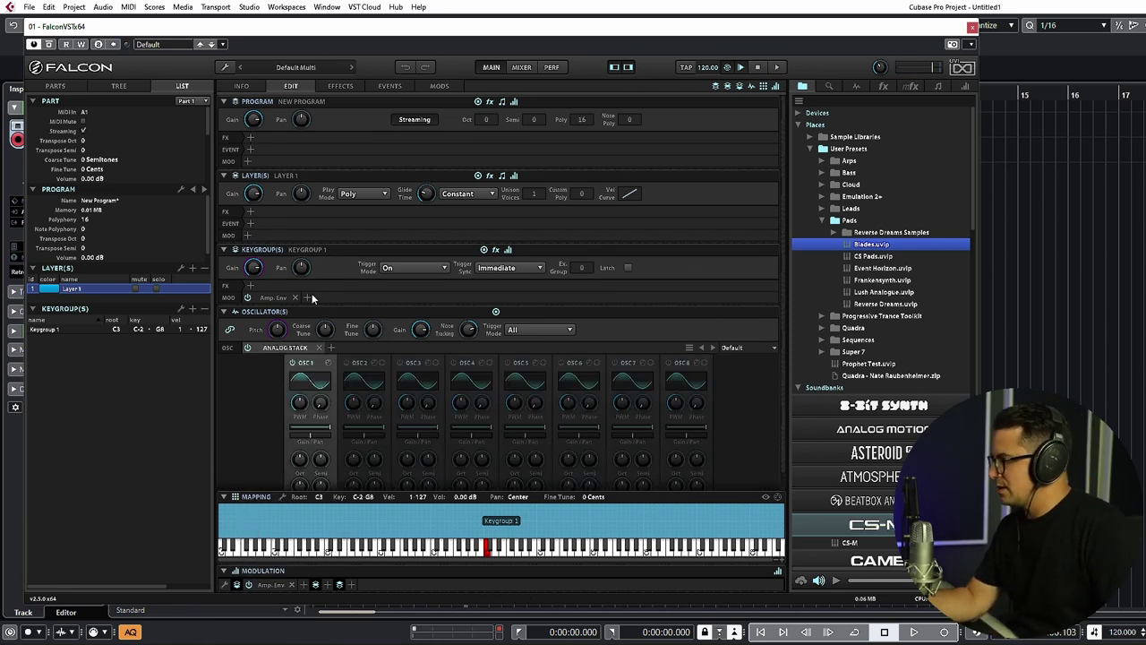
left_click(311, 382)
left_click(329, 428)
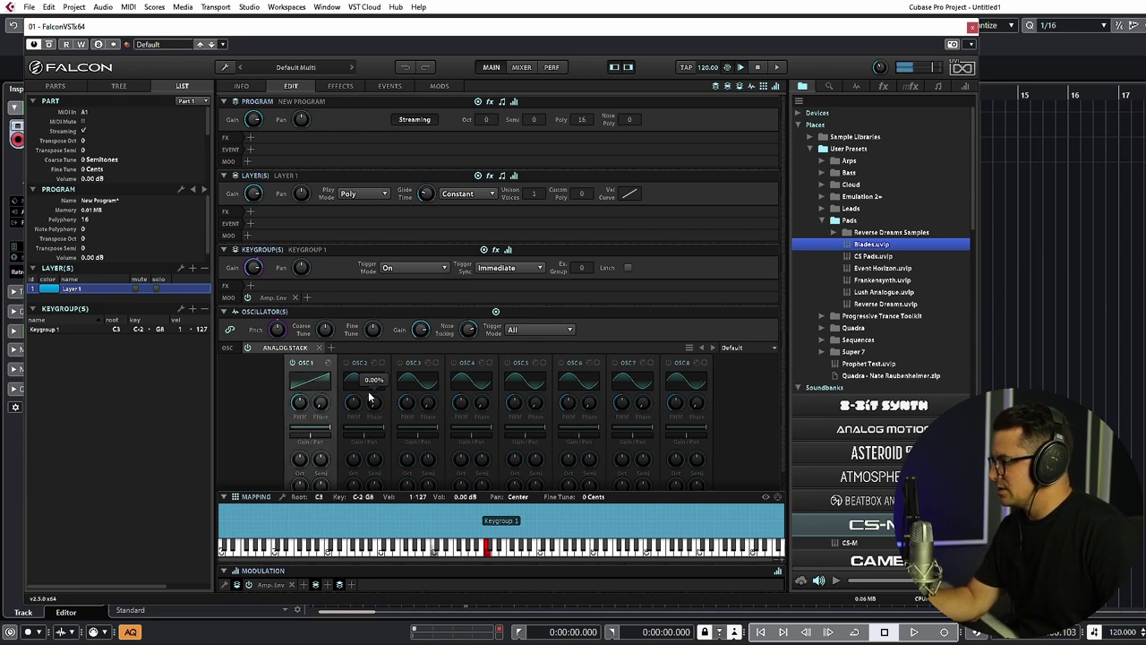
left_click(350, 382)
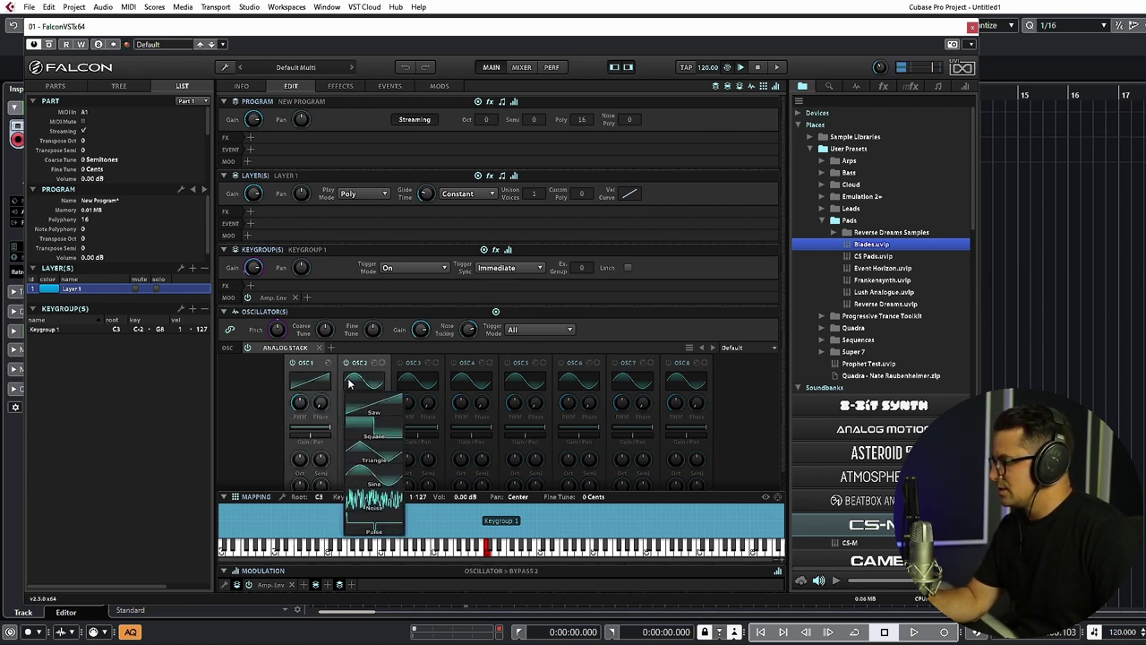
left_click(374, 410)
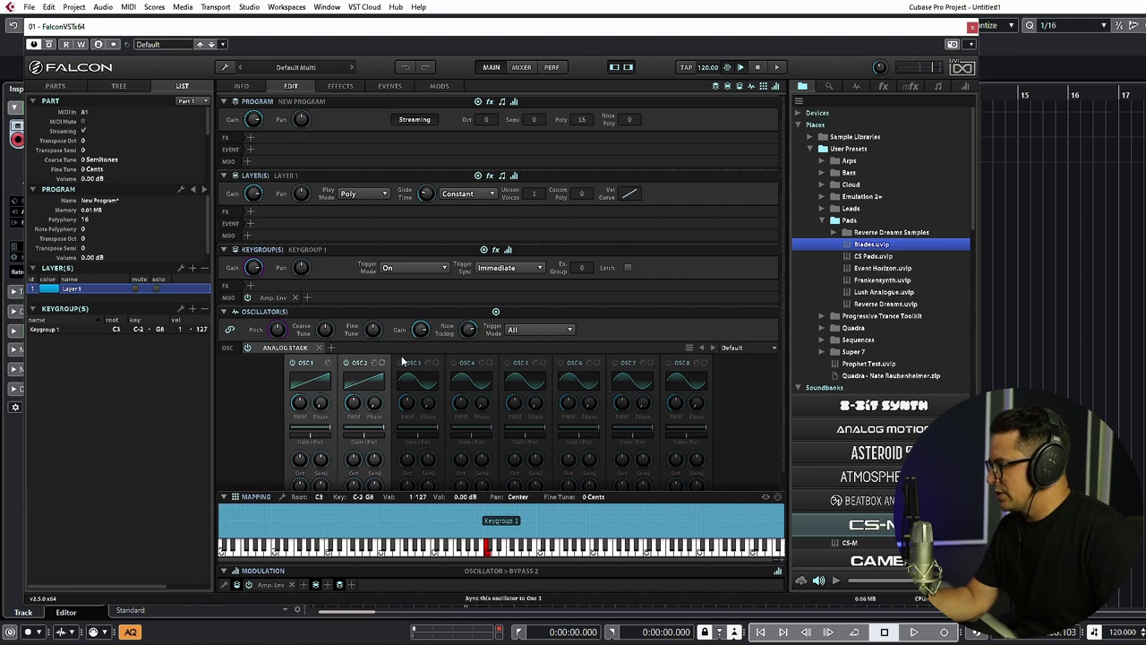
Collapse the mapping section and fine-tune Osc 1 and Osc 2 in cents, with Osc 1 at about -6 cents
left_click(224, 496)
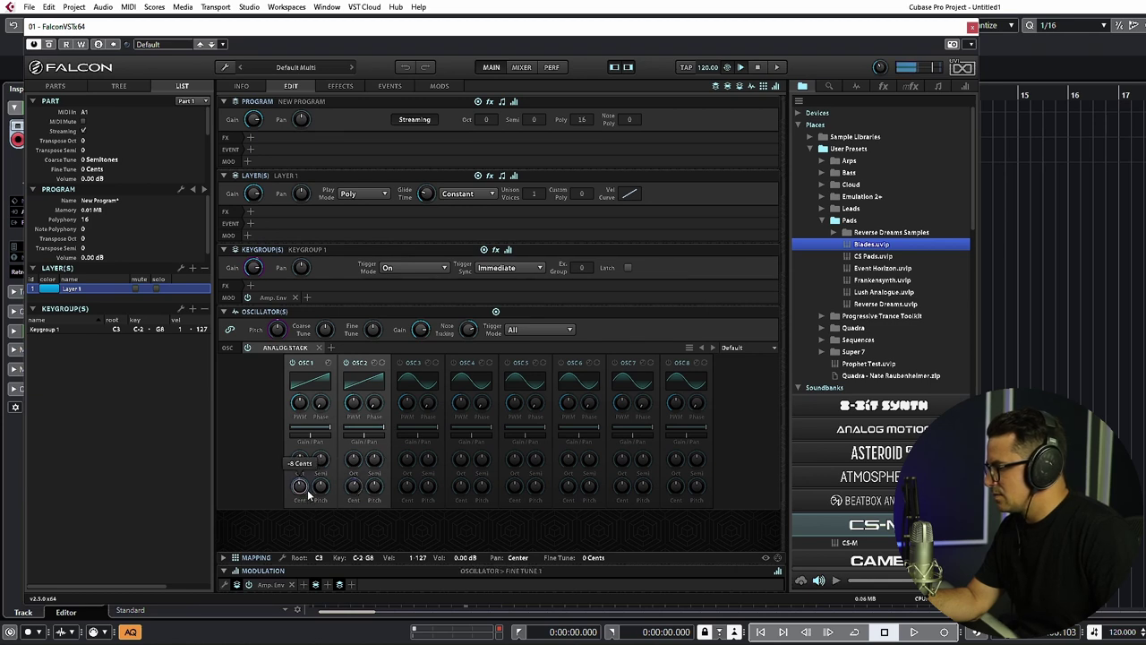
mouse_move(352, 490)
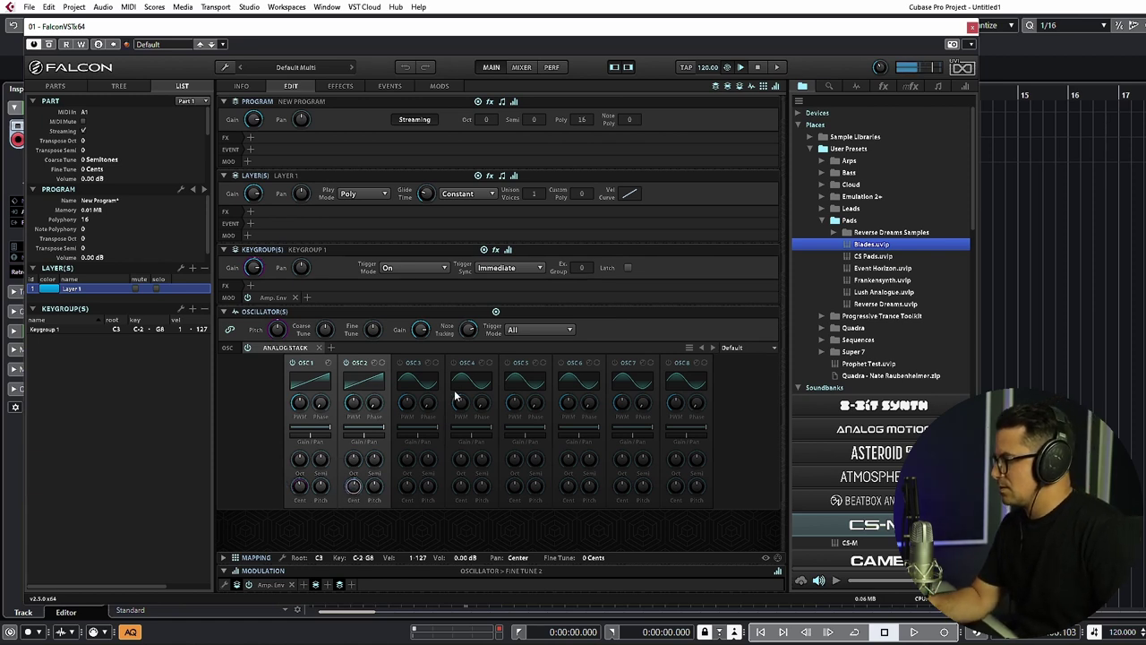
Enable Osc 3 and Osc 4 in the Analog Stack and set both to the Saw waveform
left_click(400, 361)
left_click(455, 362)
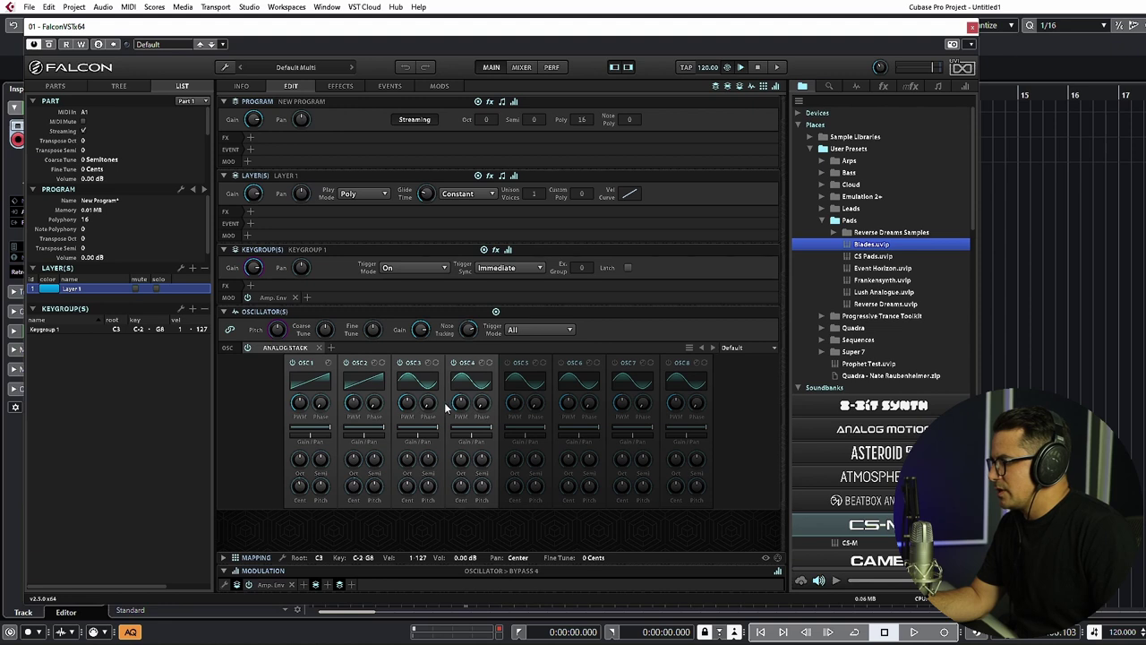
left_click(417, 381)
left_click(439, 410)
left_click(471, 381)
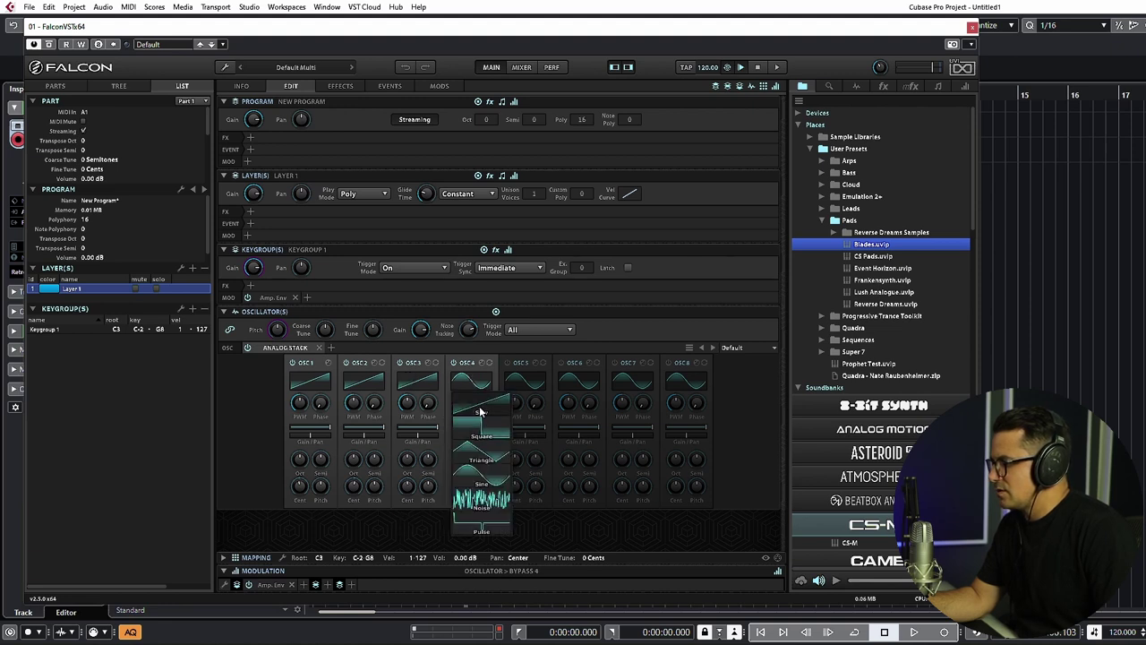
left_click(481, 414)
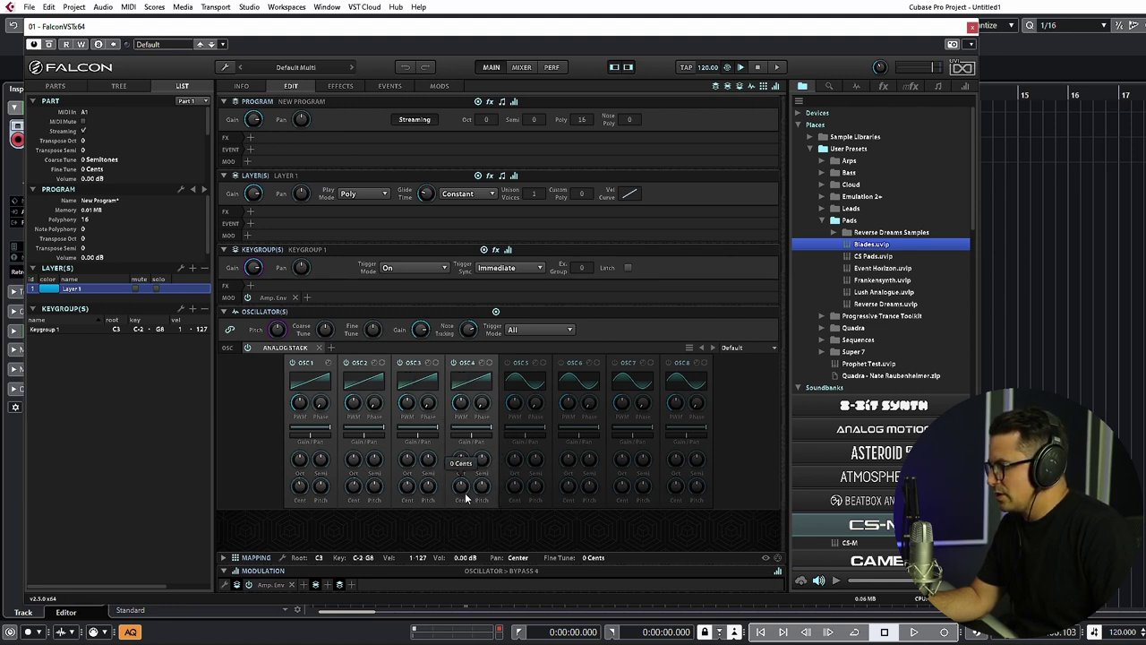
Detune Osc 4 to 8 cents and Osc 3 to -8 cents
double_click(463, 488)
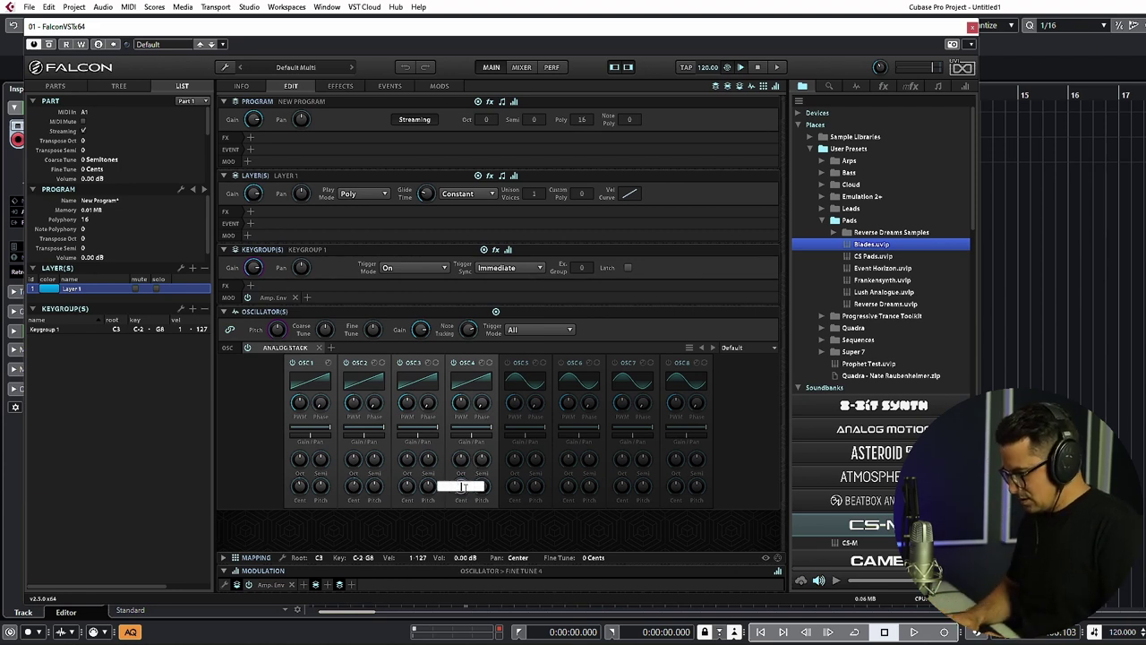
key("Return")
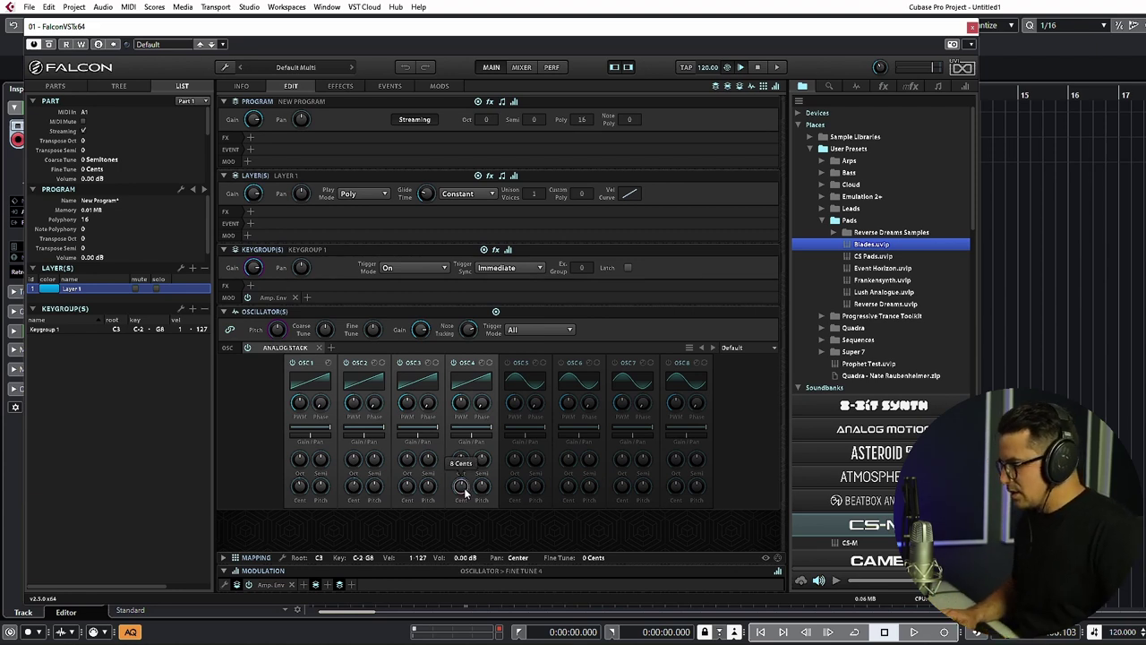
double_click(408, 485)
type("-8")
key("Return")
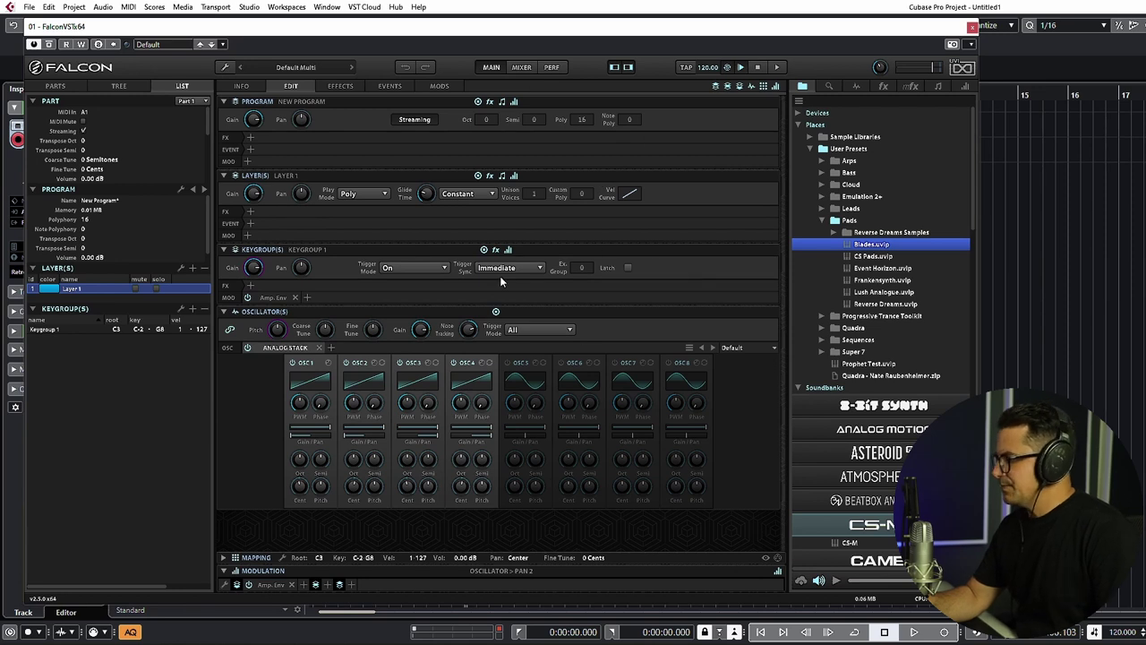
Adjust the overall gain of the oscillator section
mouse_move(425, 333)
left_click_drag(424, 333, 423, 347)
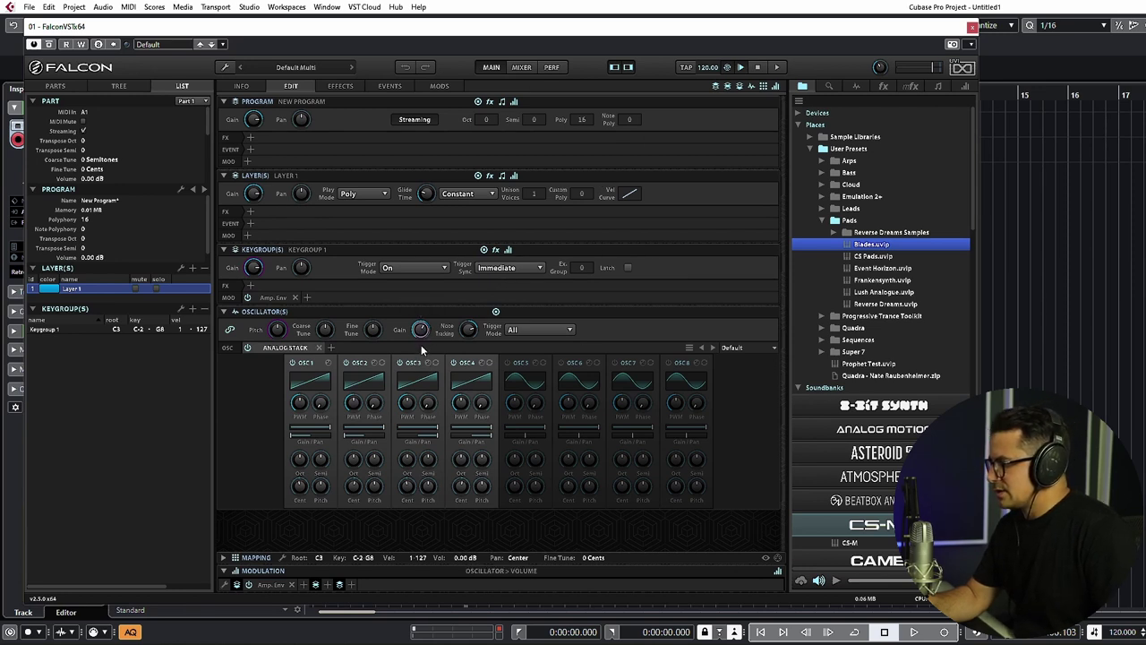
left_click_drag(424, 343, 424, 329)
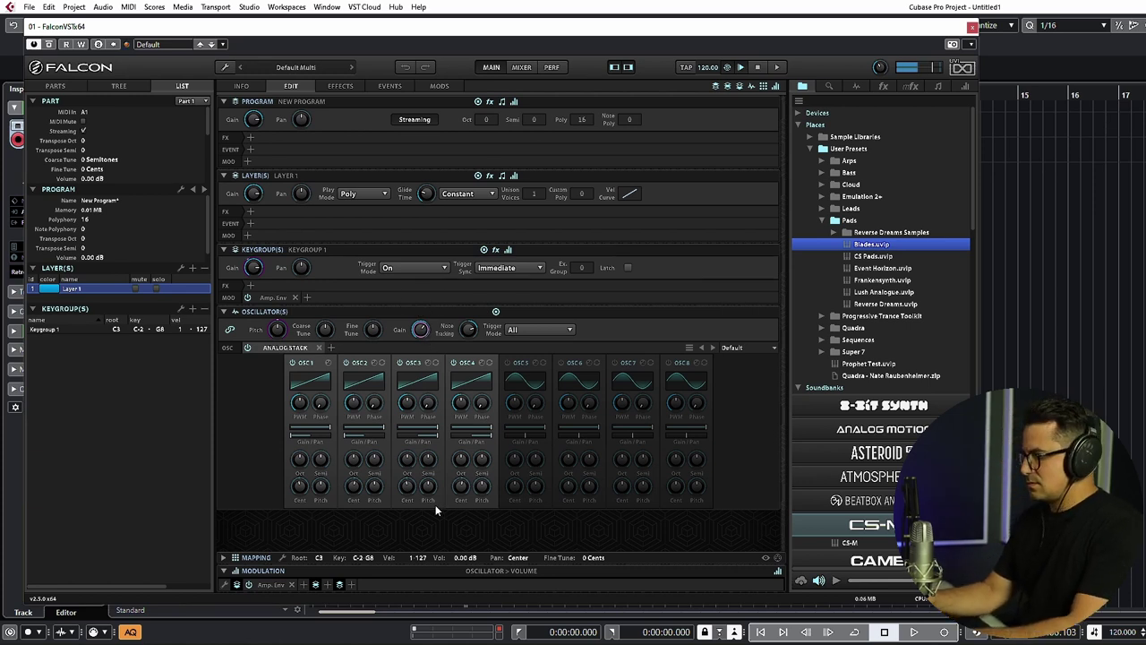
Enable Osc 5 in the Analog Stack and set it to the Square waveform
left_click(508, 362)
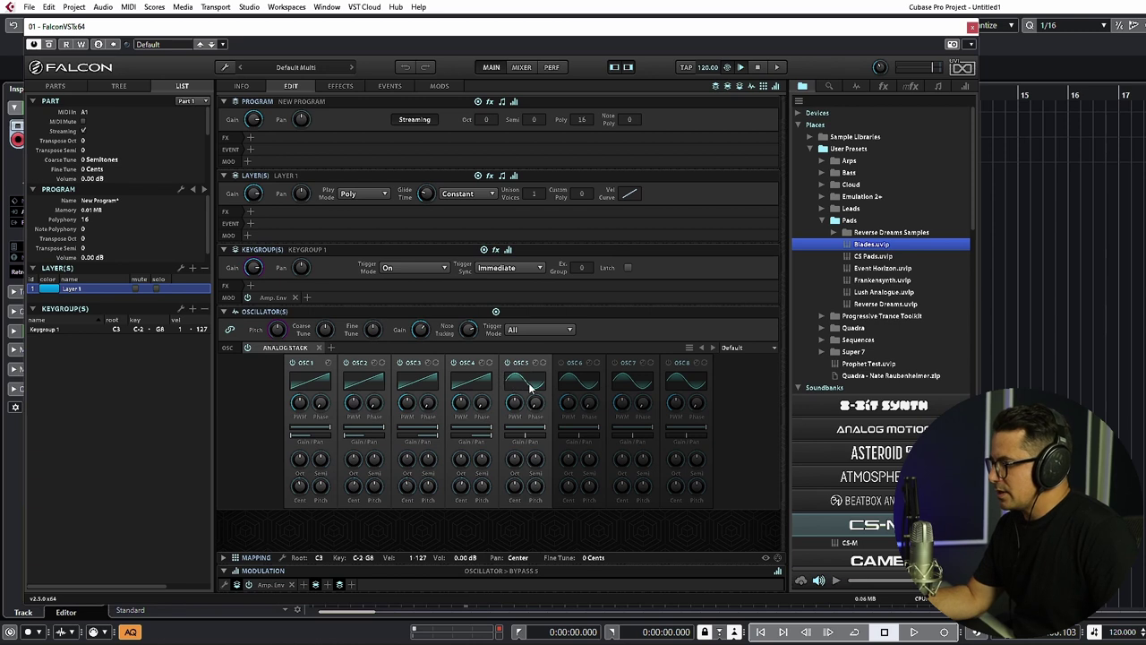
left_click(524, 380)
left_click(510, 437)
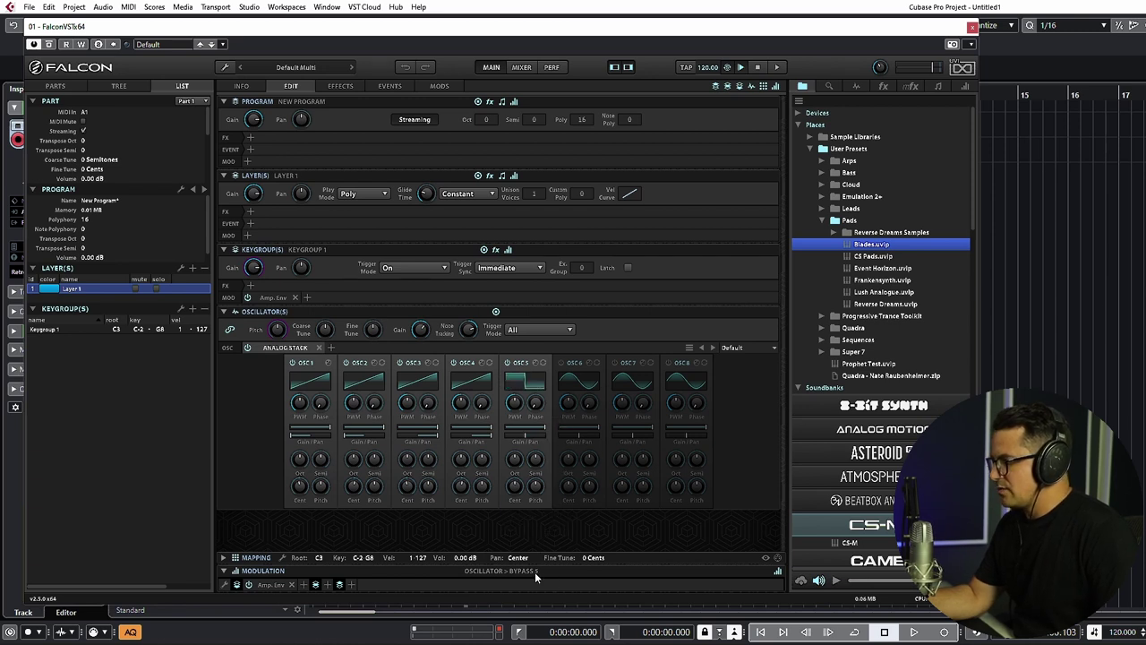
mouse_move(510, 428)
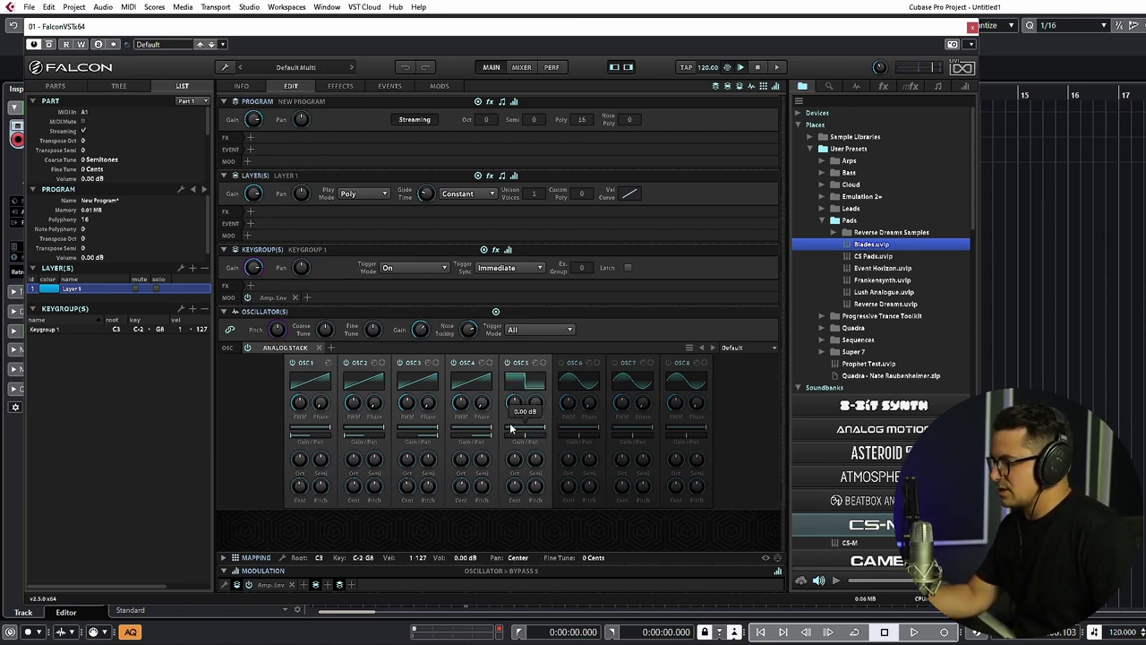
Enable Osc 6 with the Noise waveform and lower its gain
left_click(562, 362)
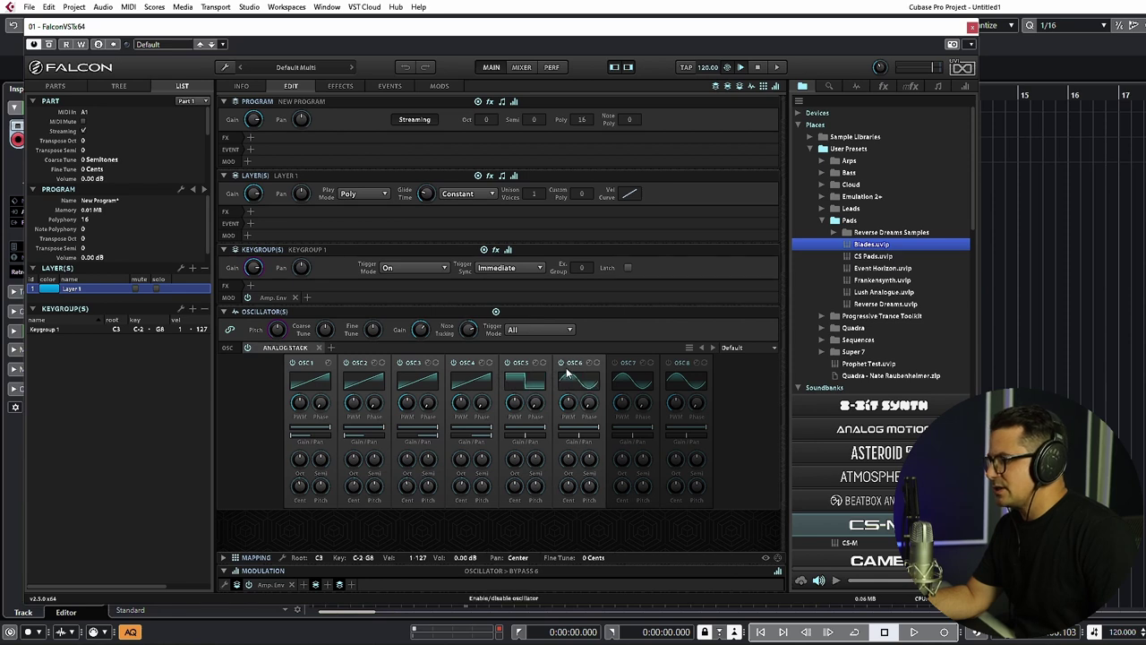
left_click(578, 380)
left_click(580, 493)
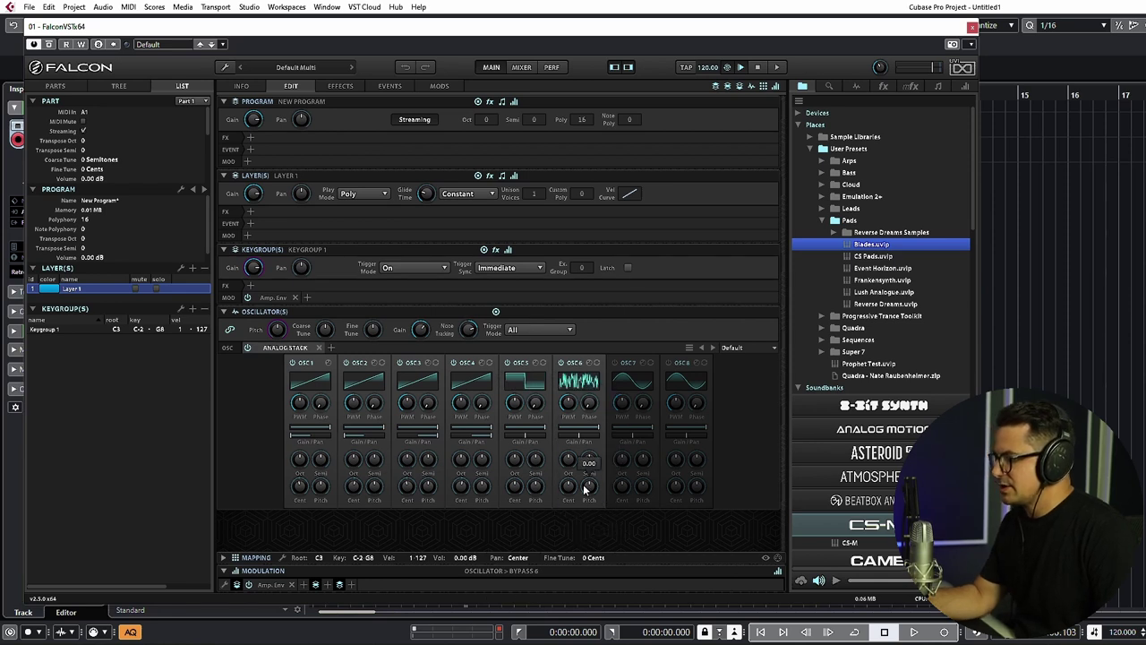
left_click_drag(582, 433, 568, 433)
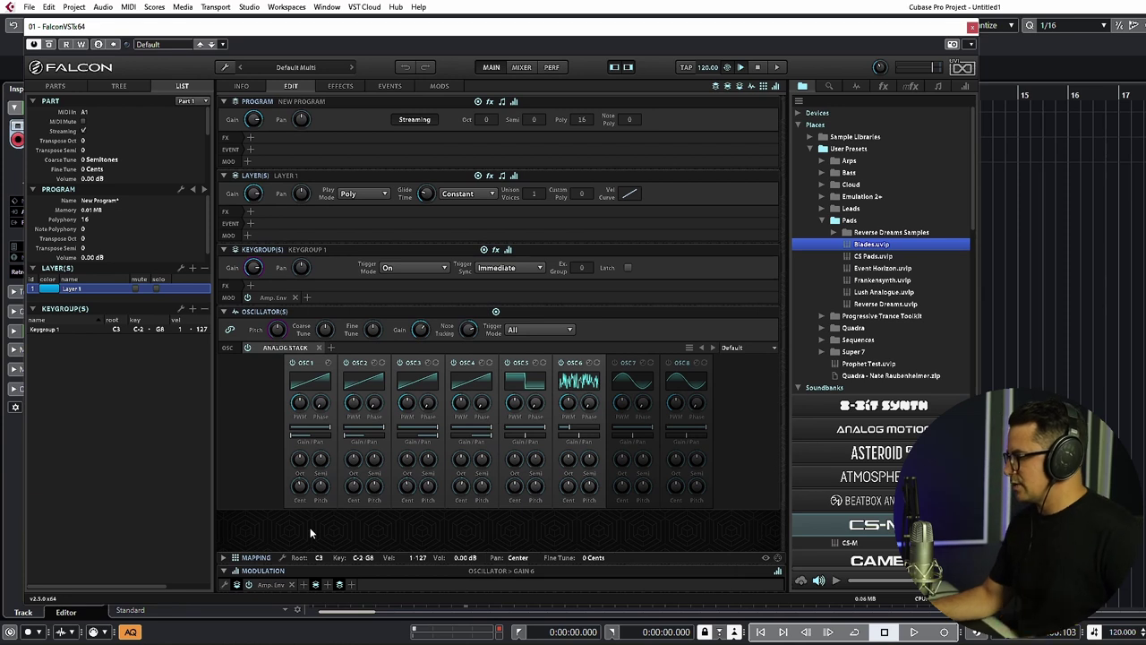
Add an Analog ADSR modulation source to the keygroup and rename it "Fil. Env"
left_click(317, 585)
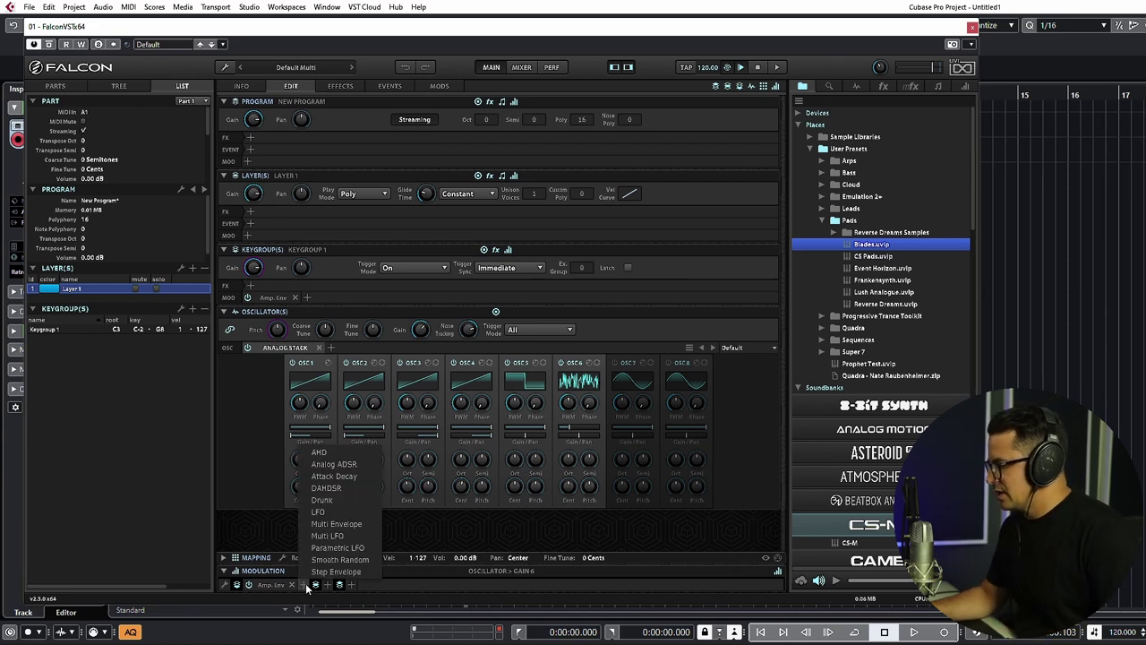
left_click(333, 463)
double_click(333, 538)
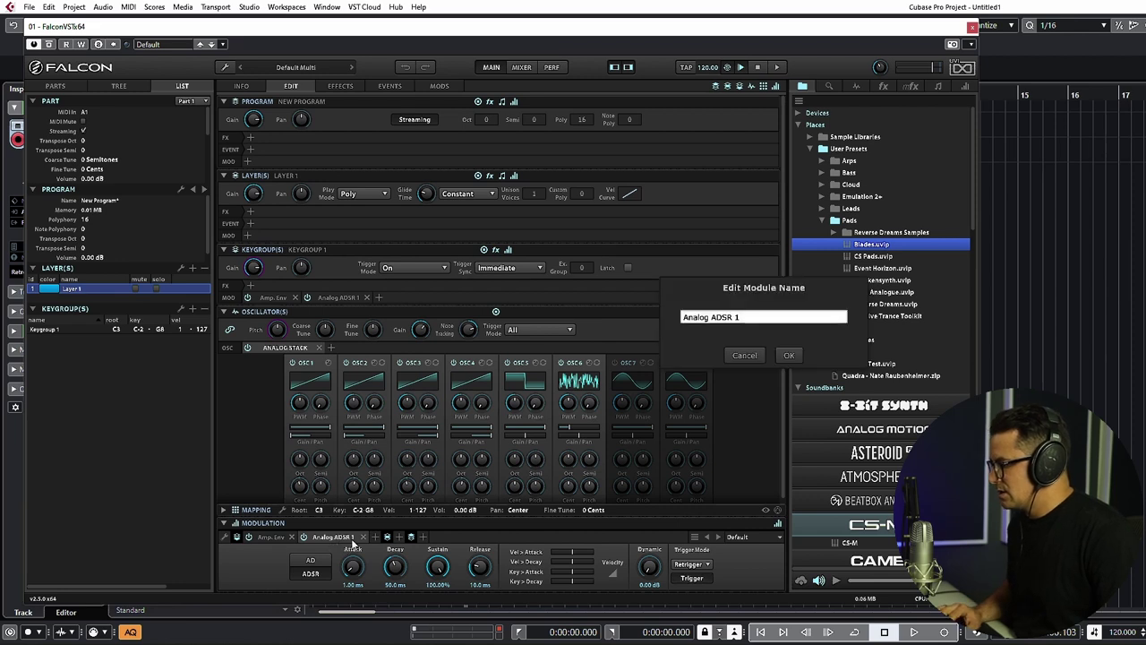
left_click(787, 314)
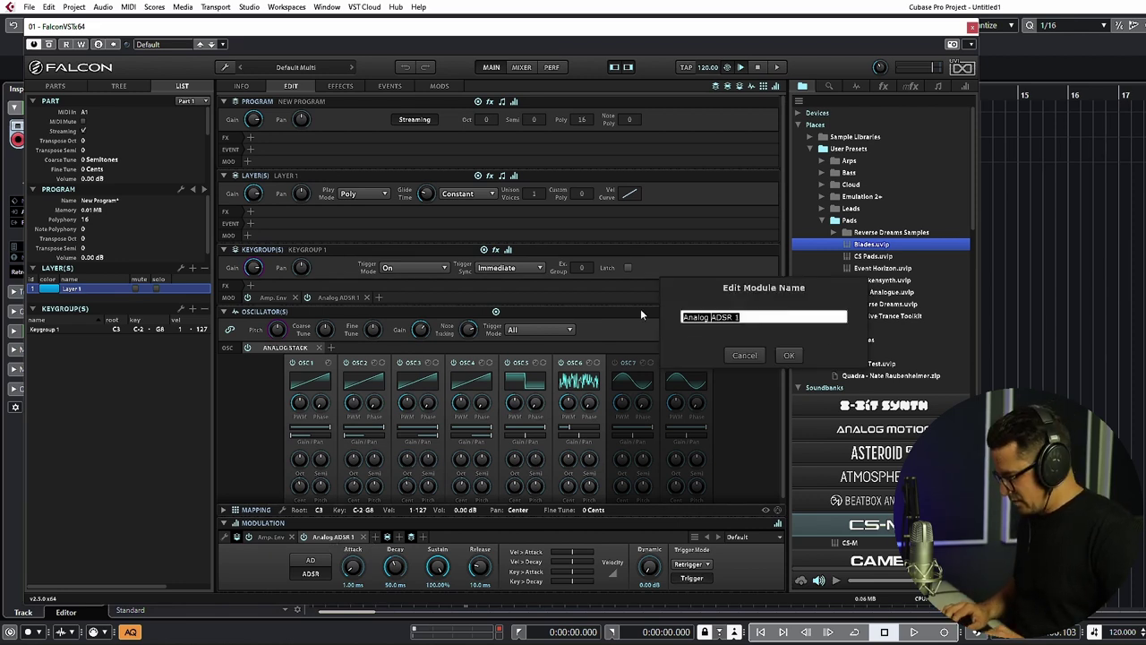
type("Filter A")
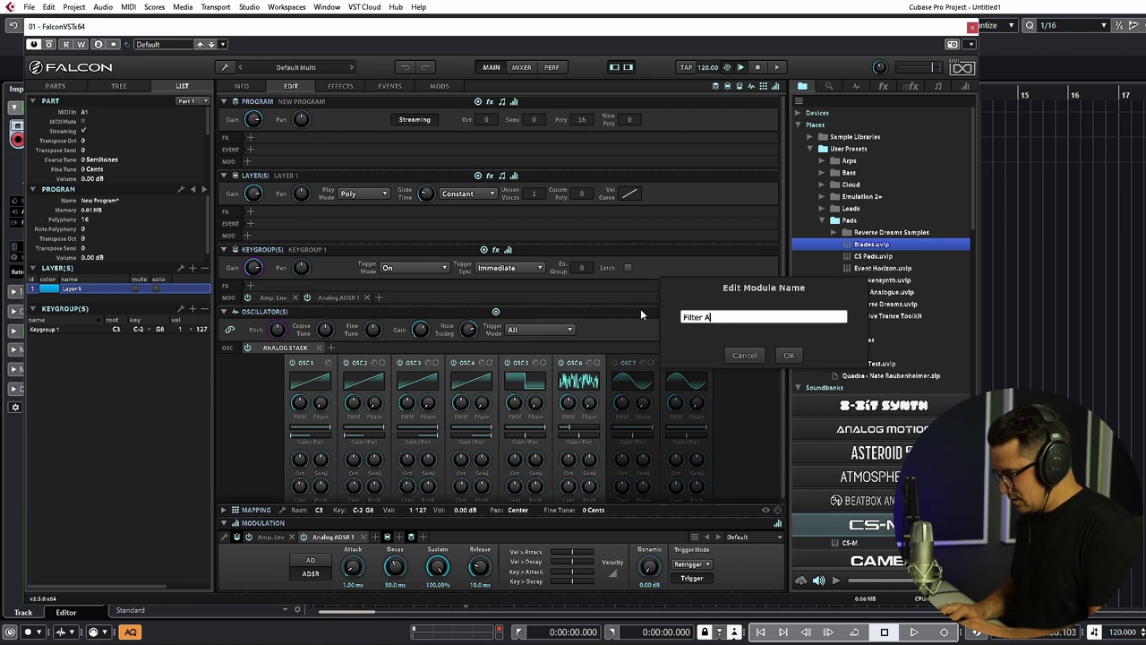
key("BackSpace")
key("BackSpace")
key("BackSpace")
key("BackSpace")
key("BackSpace")
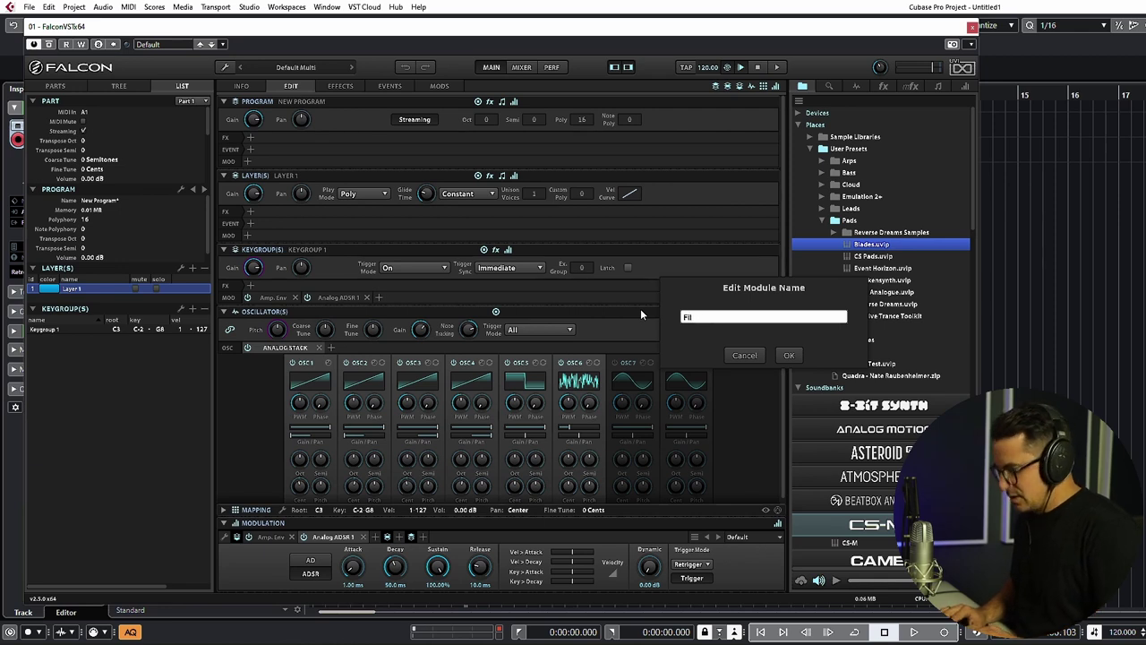
type(".")
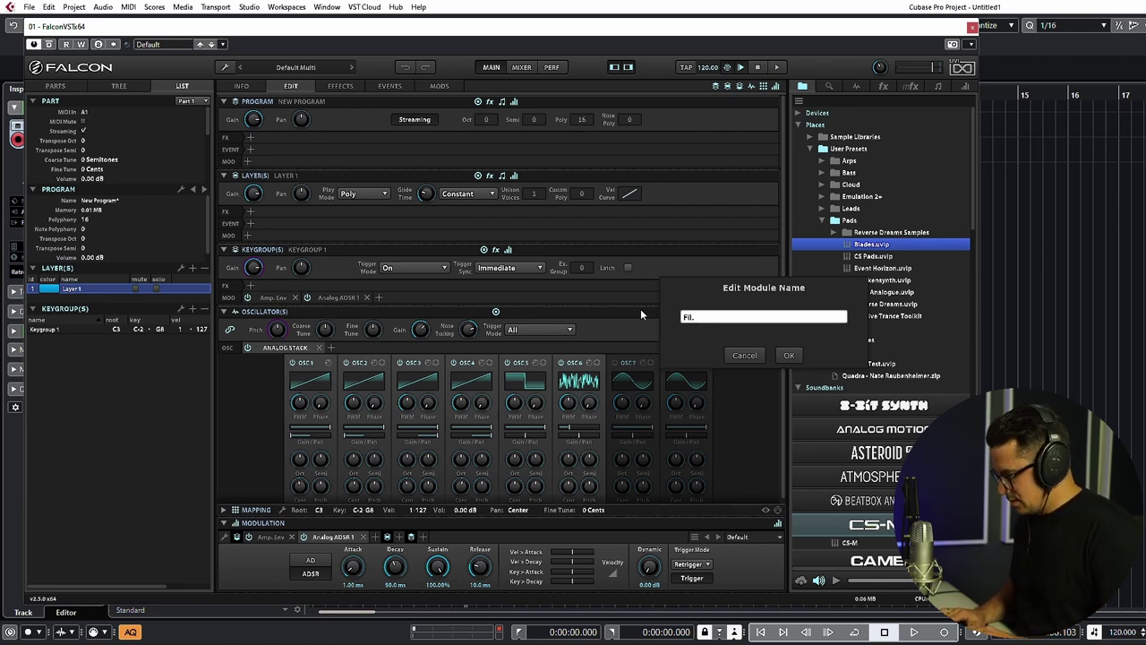
type("Env")
key("Return")
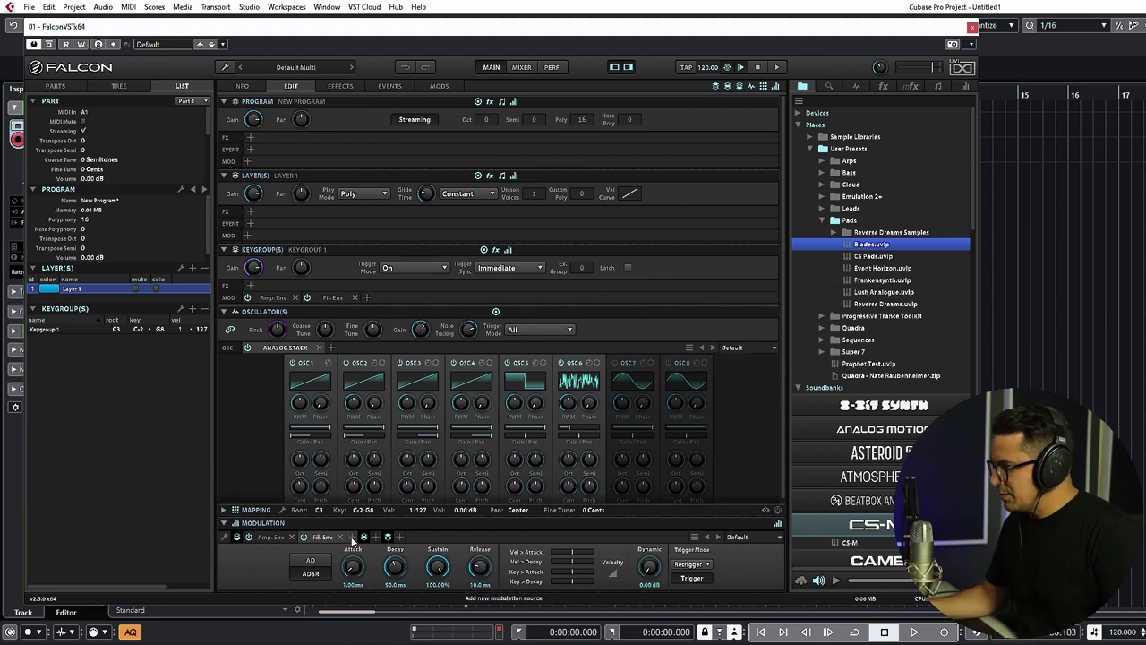
Add an LFO modulation source and assign it to the fine tune of Osc 1 and Osc 4
left_click(353, 537)
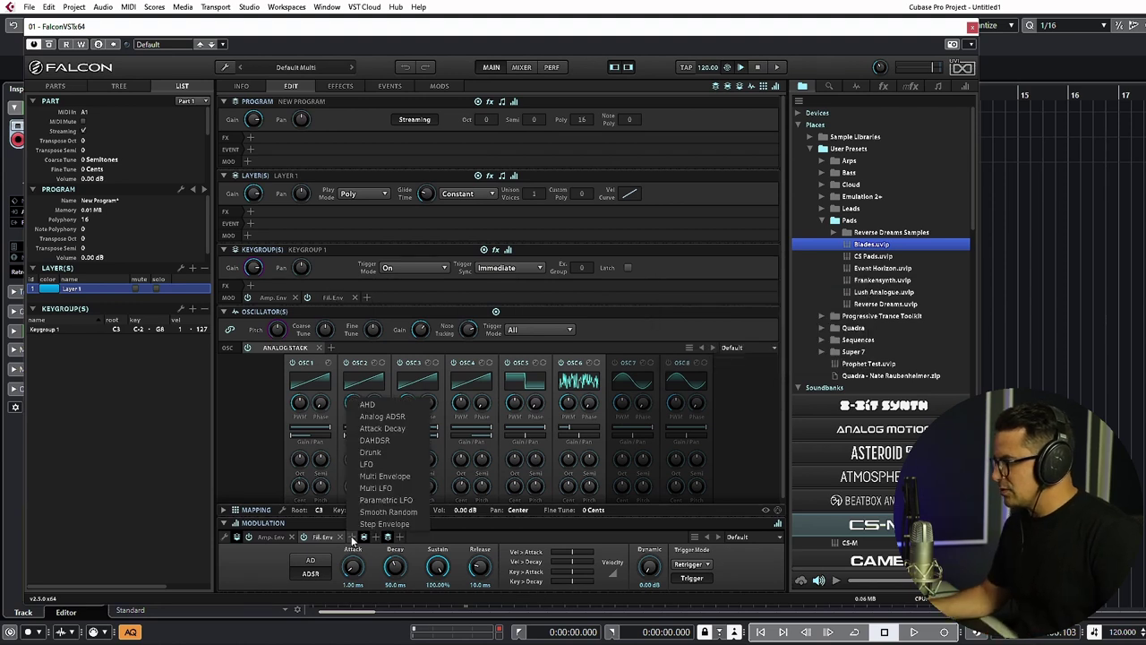
left_click(397, 468)
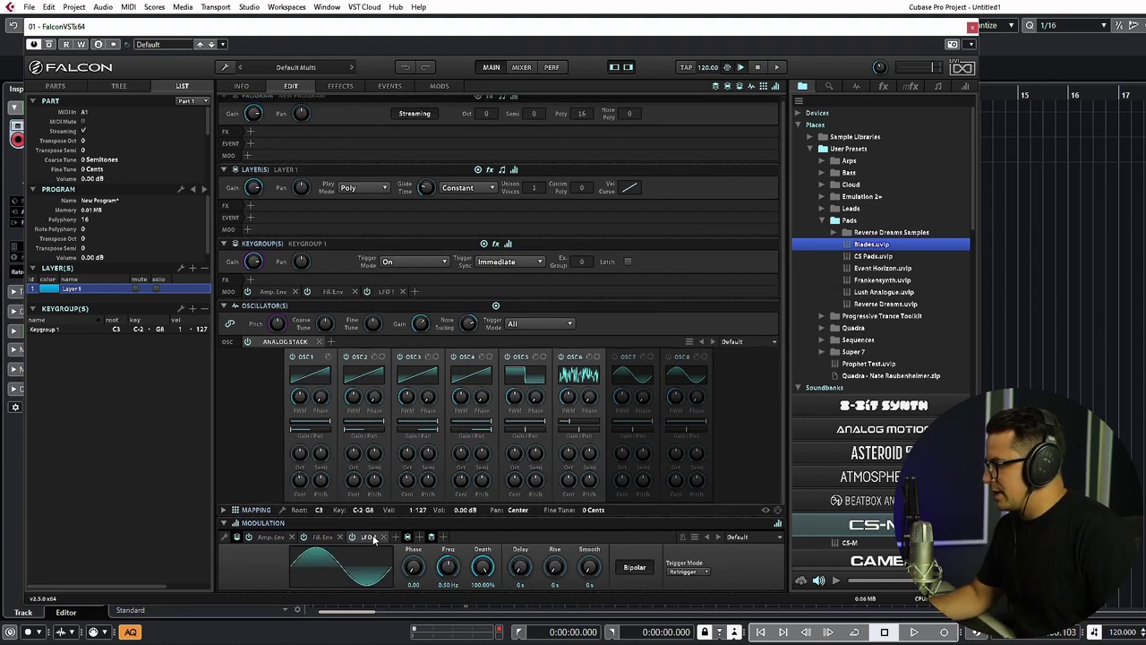
left_click_drag(369, 536, 299, 479)
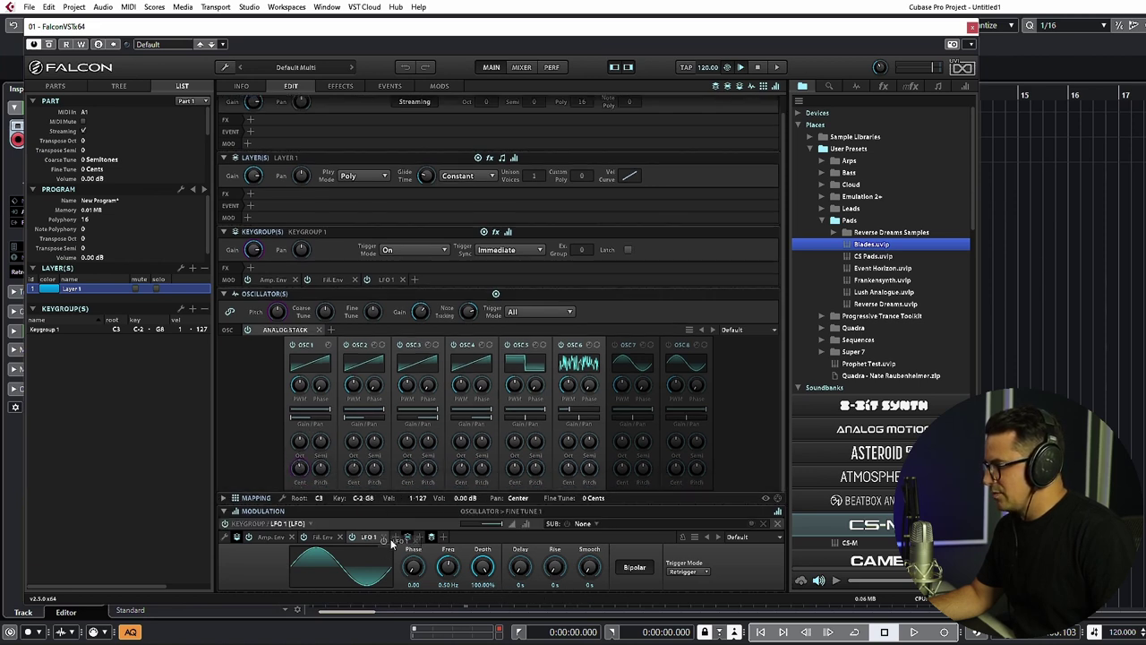
left_click_drag(391, 538, 460, 469)
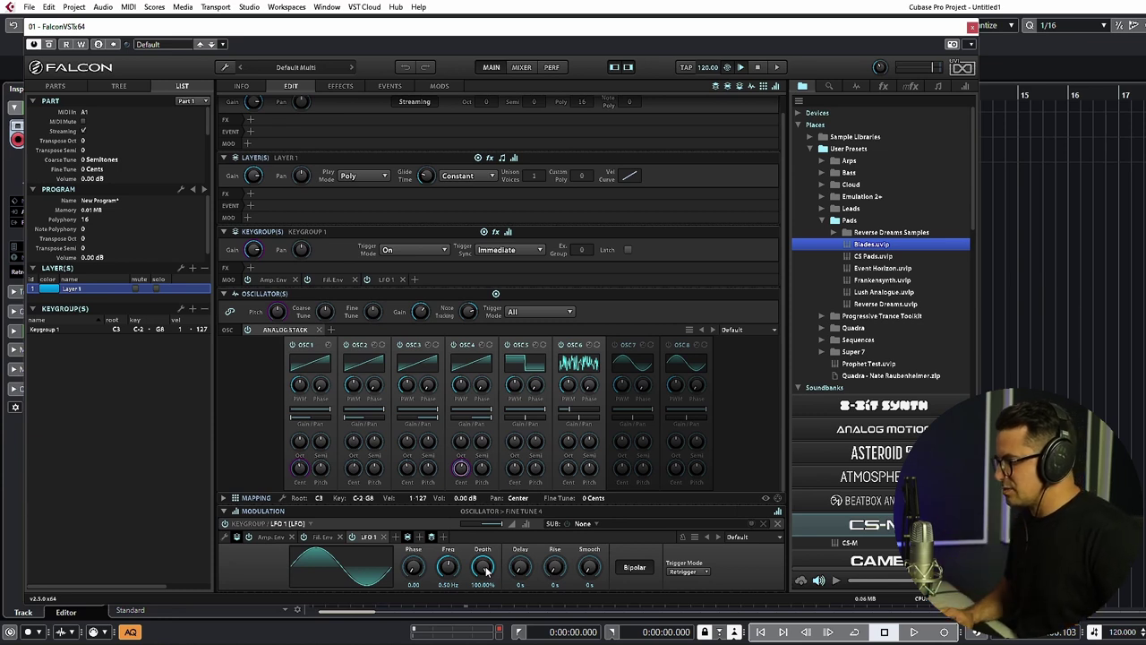
Set the LFO's depth to 50% and lower its modulation ratio on the fine tune of Osc 4 and Osc 1
type("50")
key("Return")
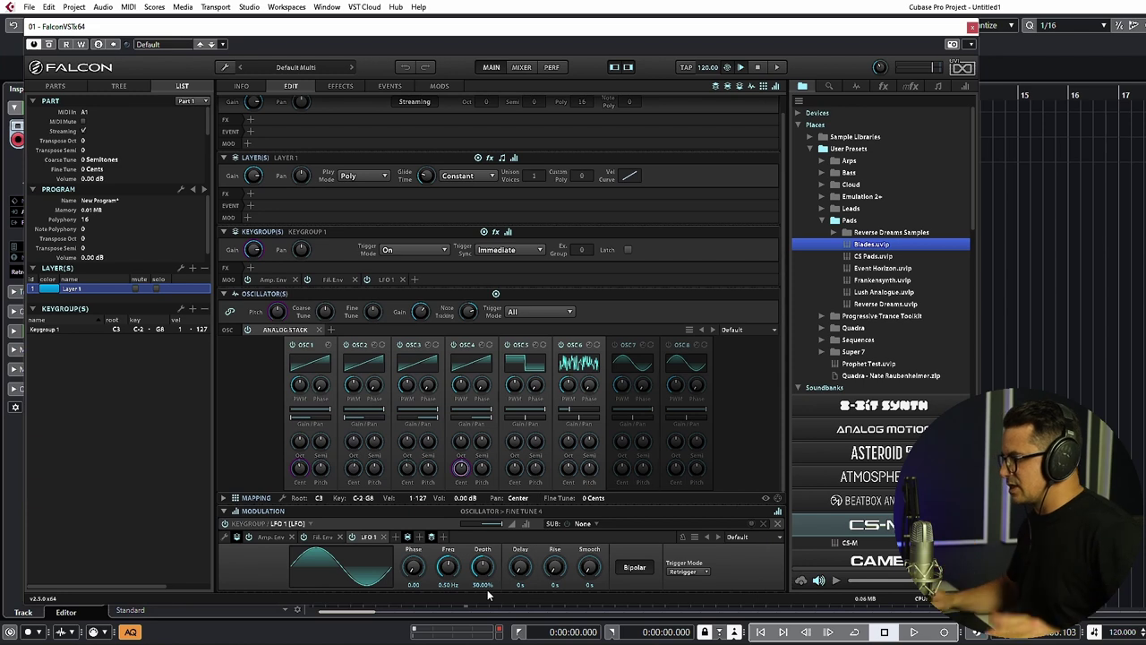
mouse_move(490, 525)
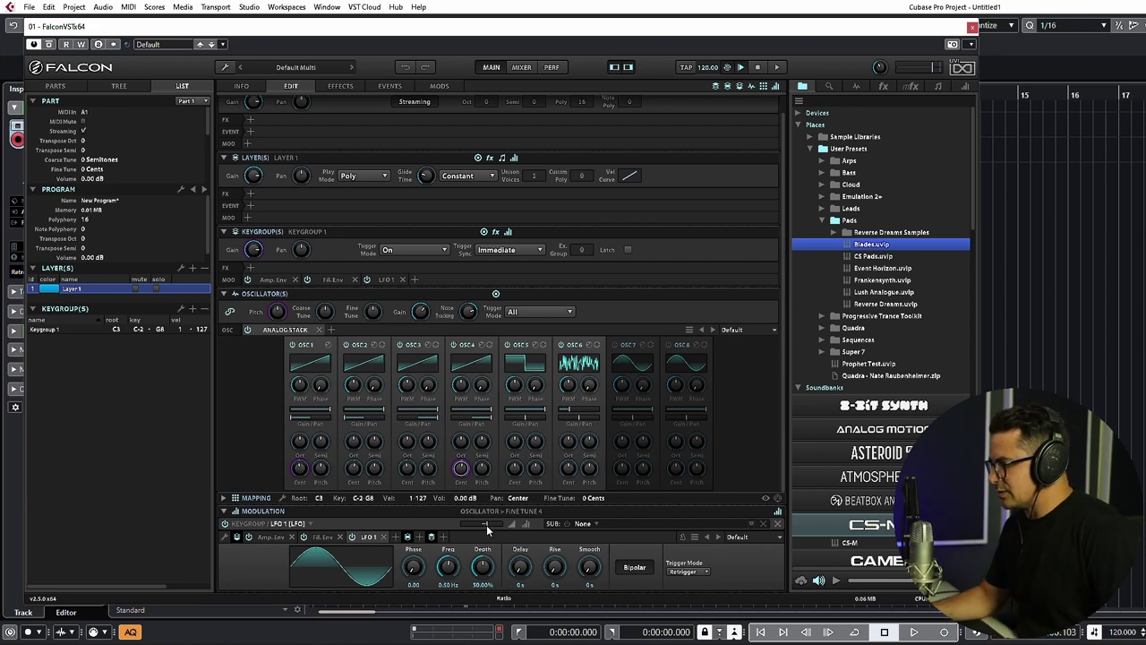
scroll(487, 524, "up", 3)
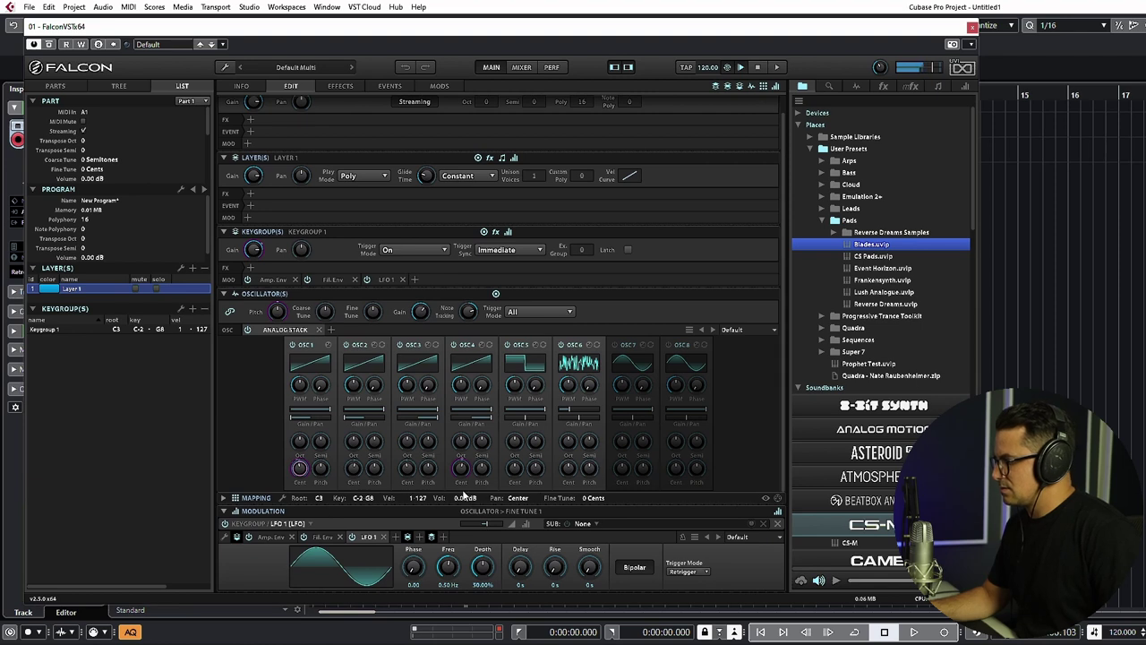
Set LFO 1's frequency to 1.51 Hz
scroll(485, 524, "down", 3)
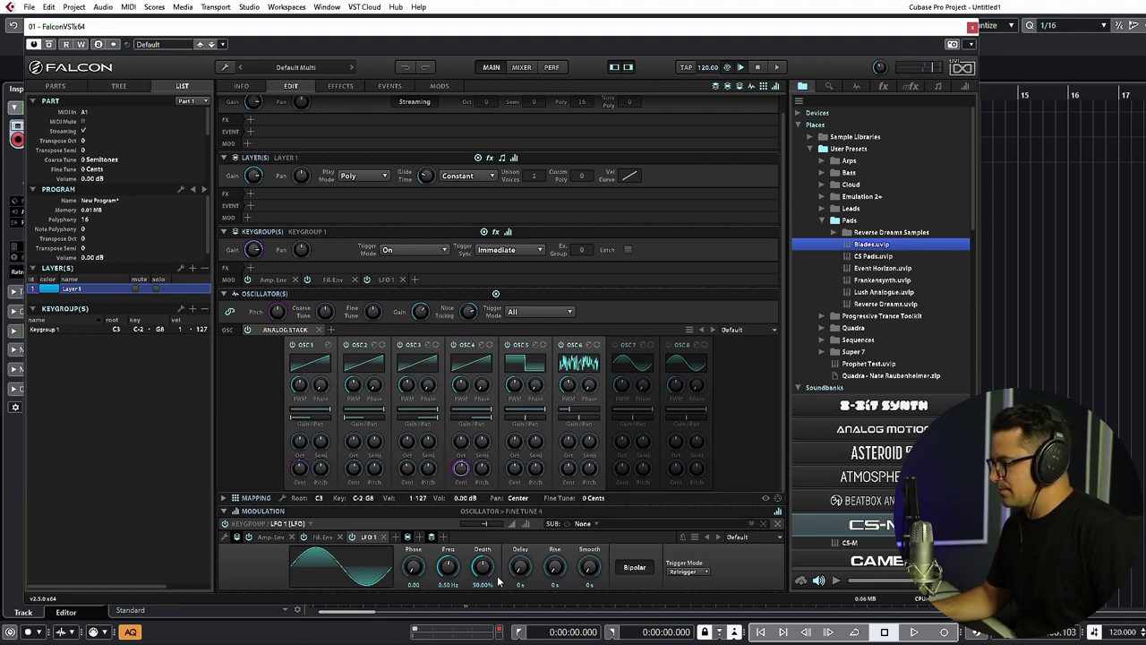
scroll(453, 565, "up", 4)
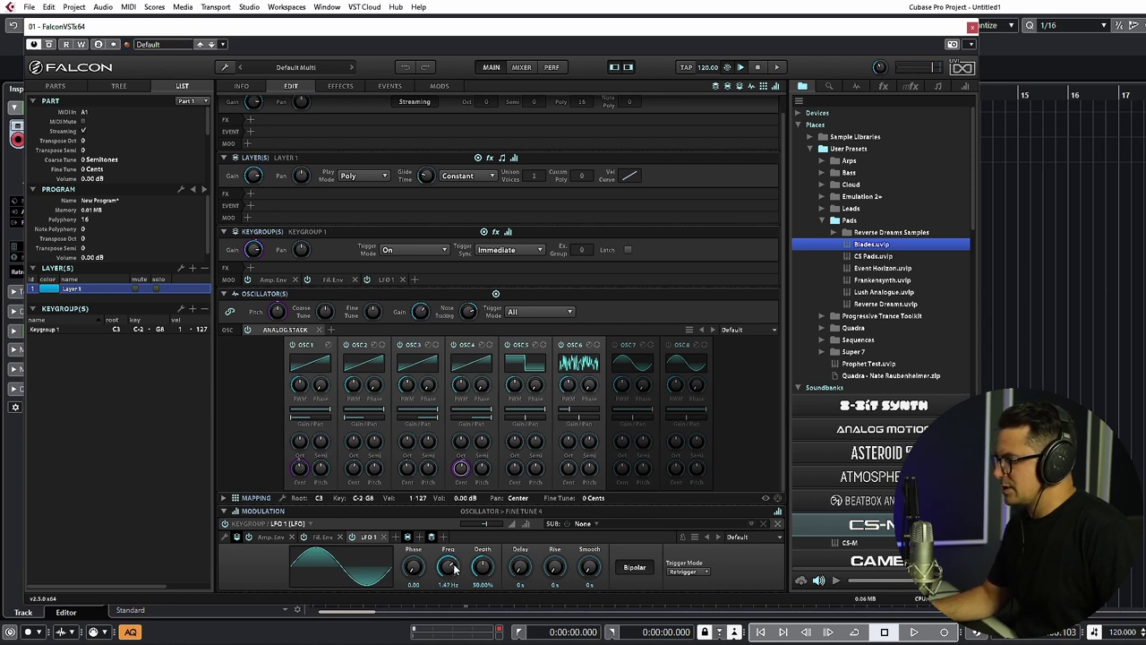
scroll(454, 569, "down", 1)
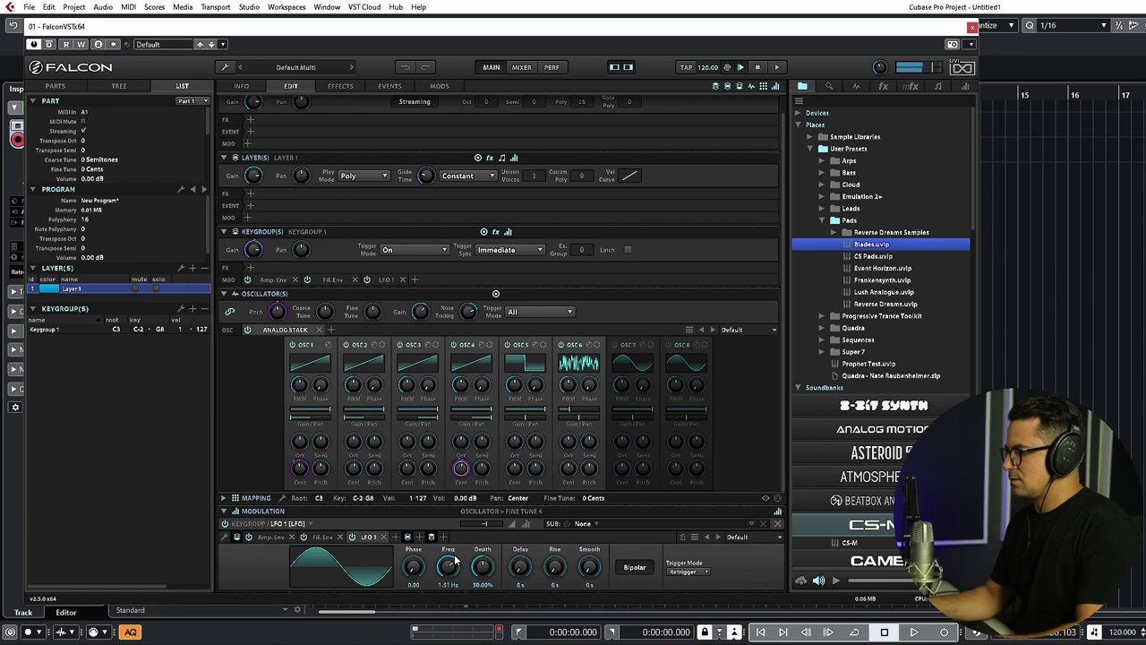
Add a second LFO to the keygroup and assign it to the PWM of Osc 5
left_click(408, 537)
left_click(443, 469)
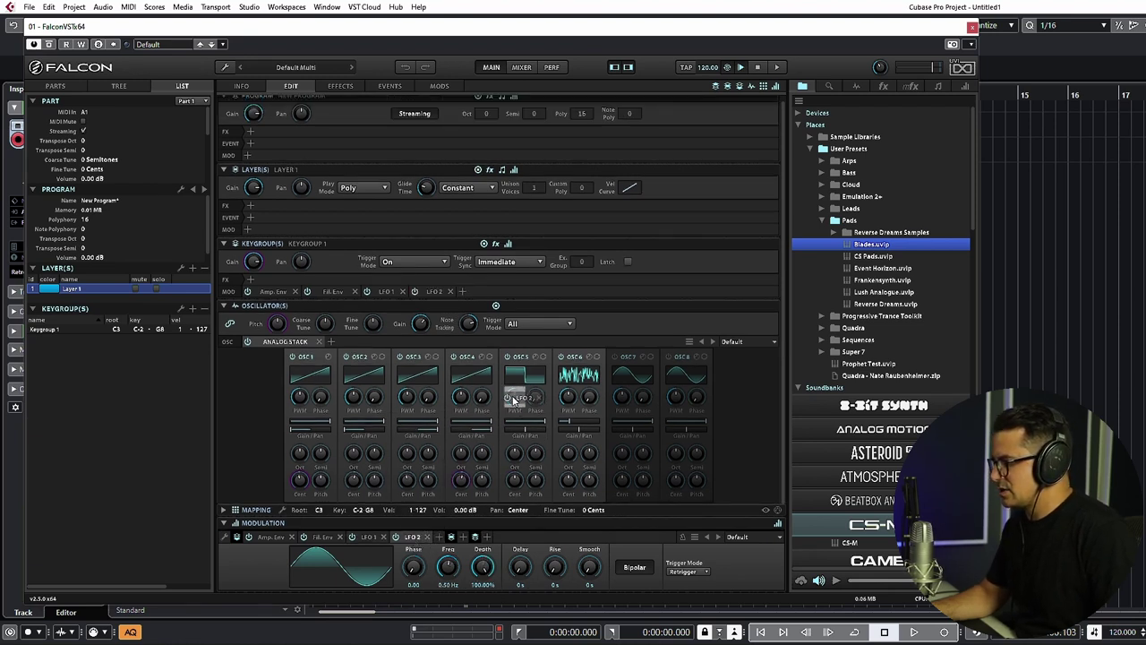
left_click_drag(513, 398, 515, 398)
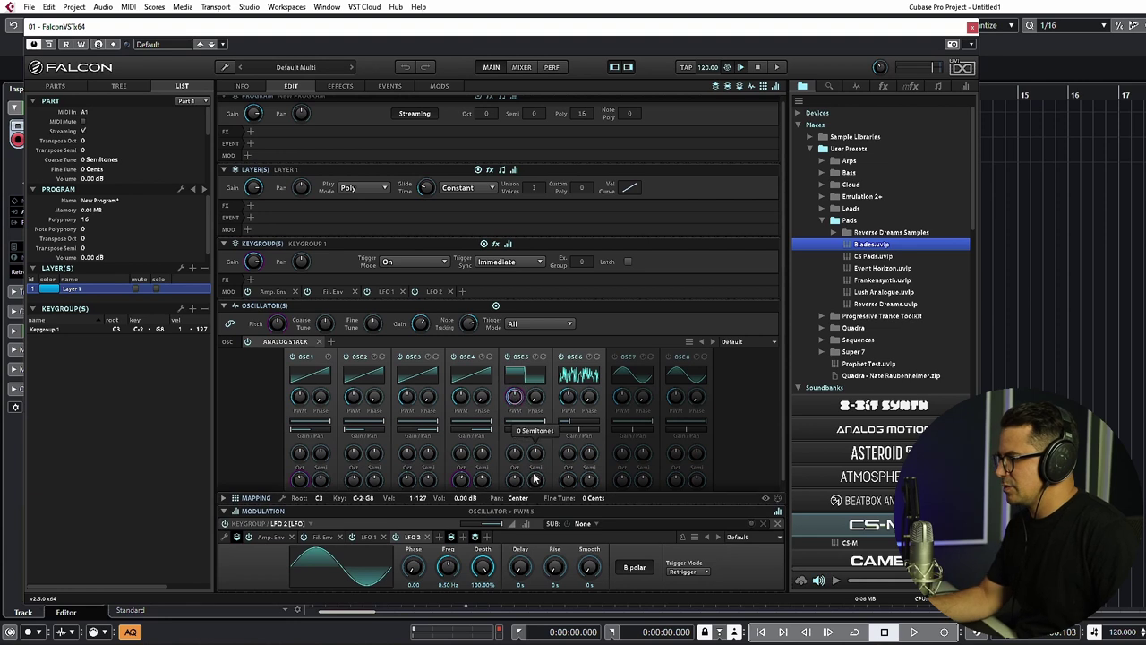
Set LFO 2's depth to 50% and raise its frequency to about 1.66 Hz
double_click(483, 566)
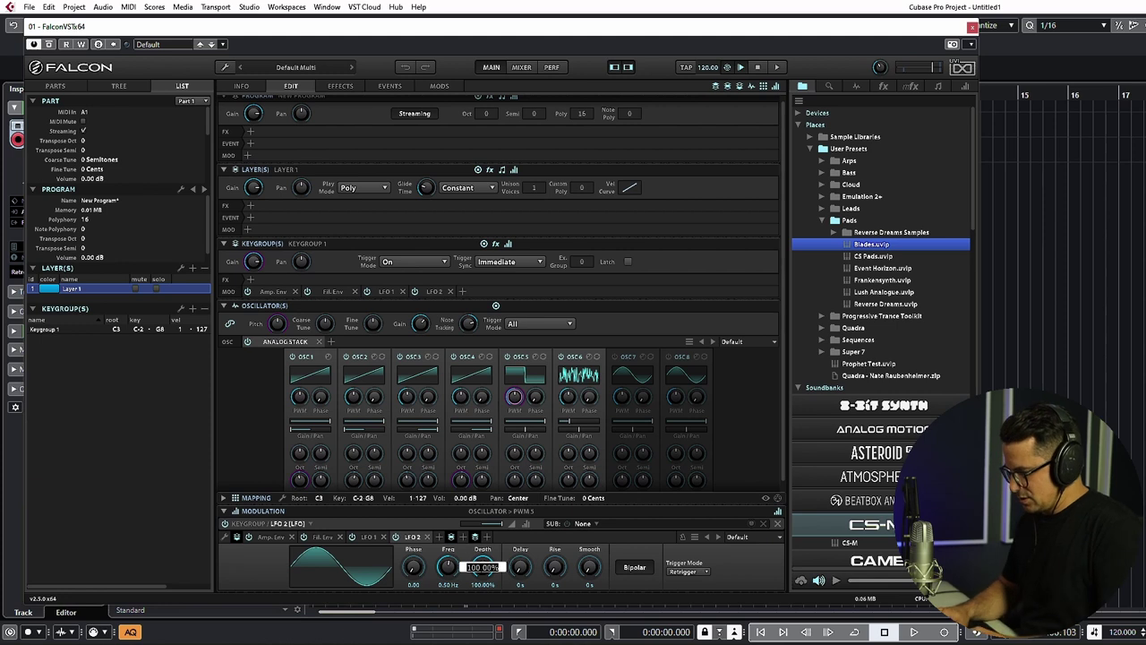
type("50")
key("Return")
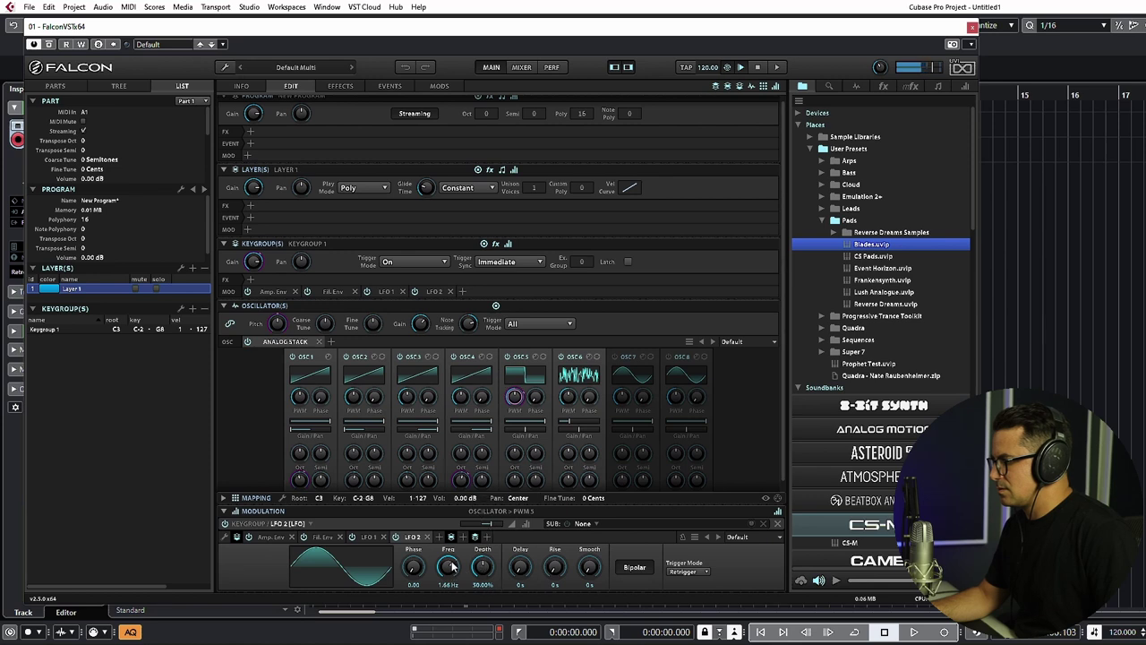
Set Amp. Env's attack to about 526 ms and release to about 727 ms, and adjust the fine tune of Osc 1
scroll(607, 429, "down", 1)
left_click(299, 467)
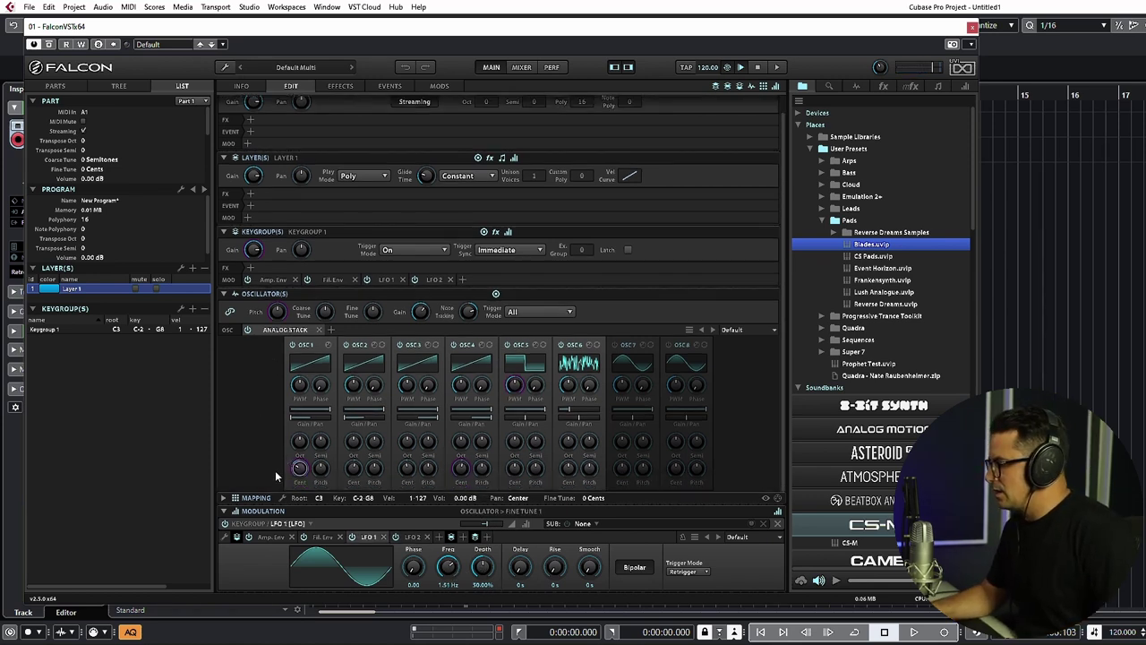
left_click(271, 536)
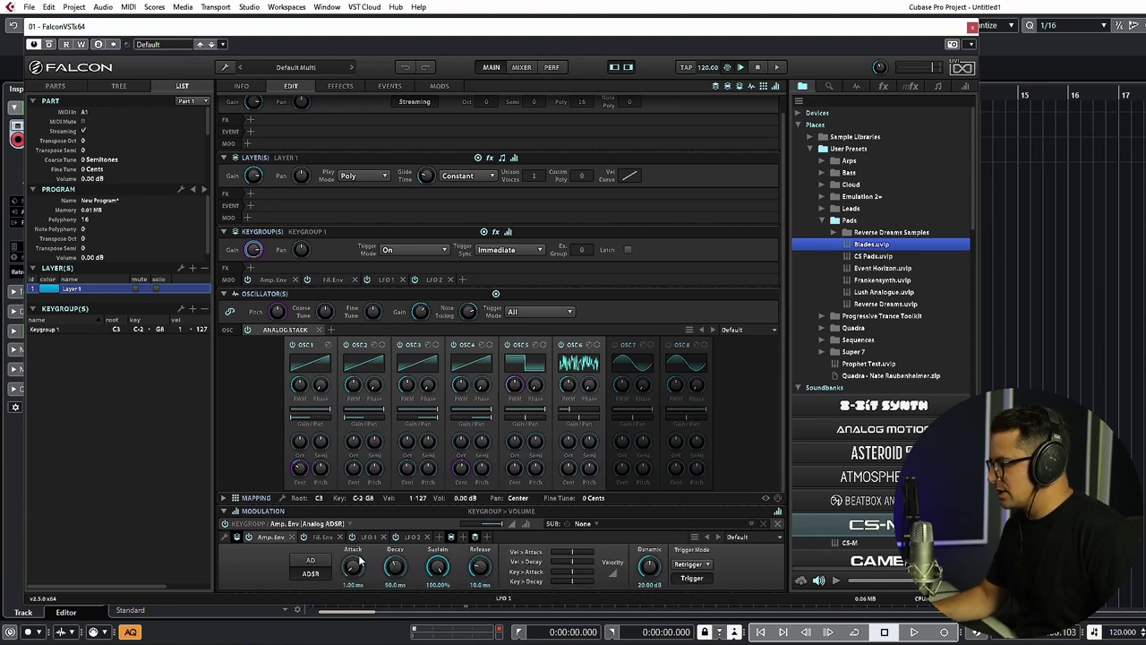
left_click_drag(358, 561, 361, 534)
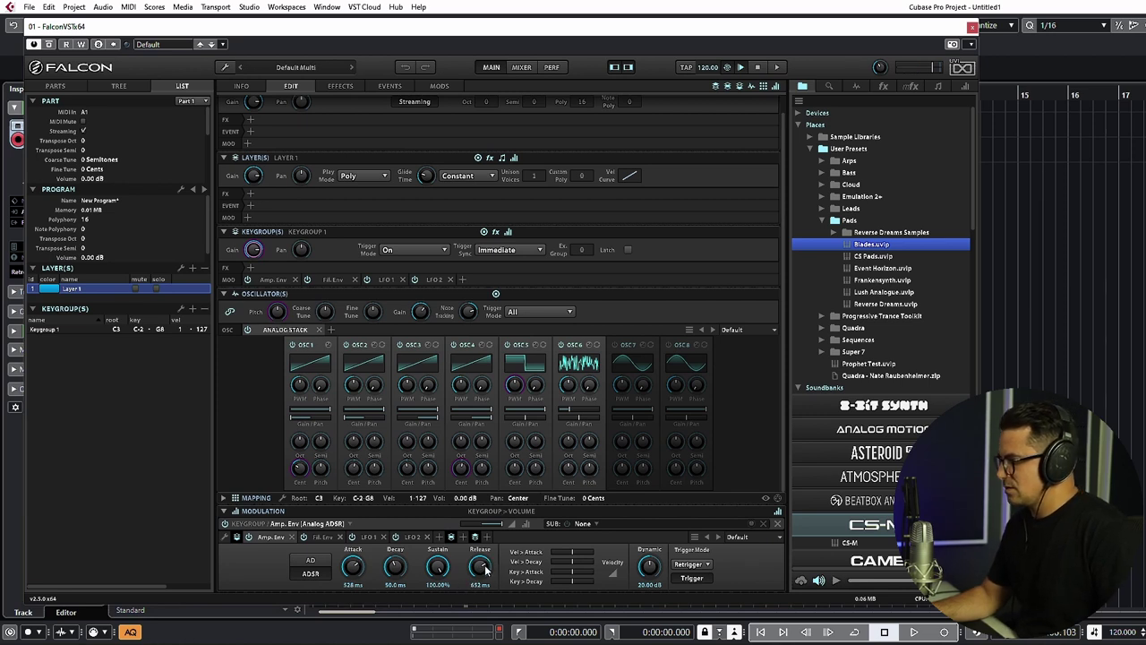
left_click_drag(484, 570, 488, 564)
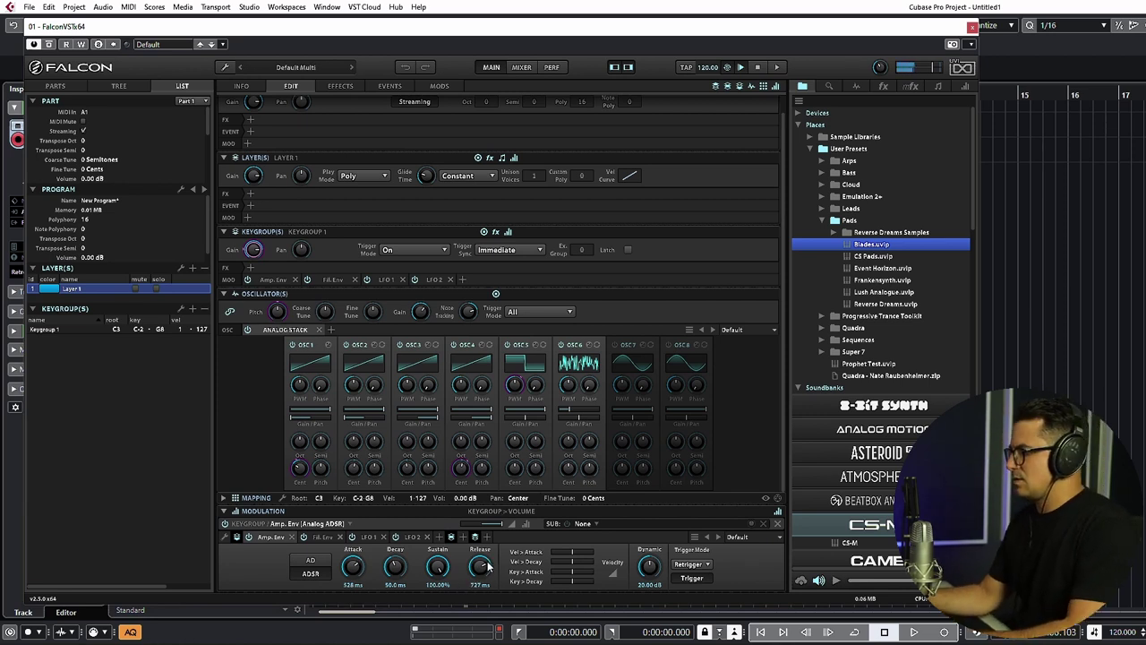
left_click(303, 468)
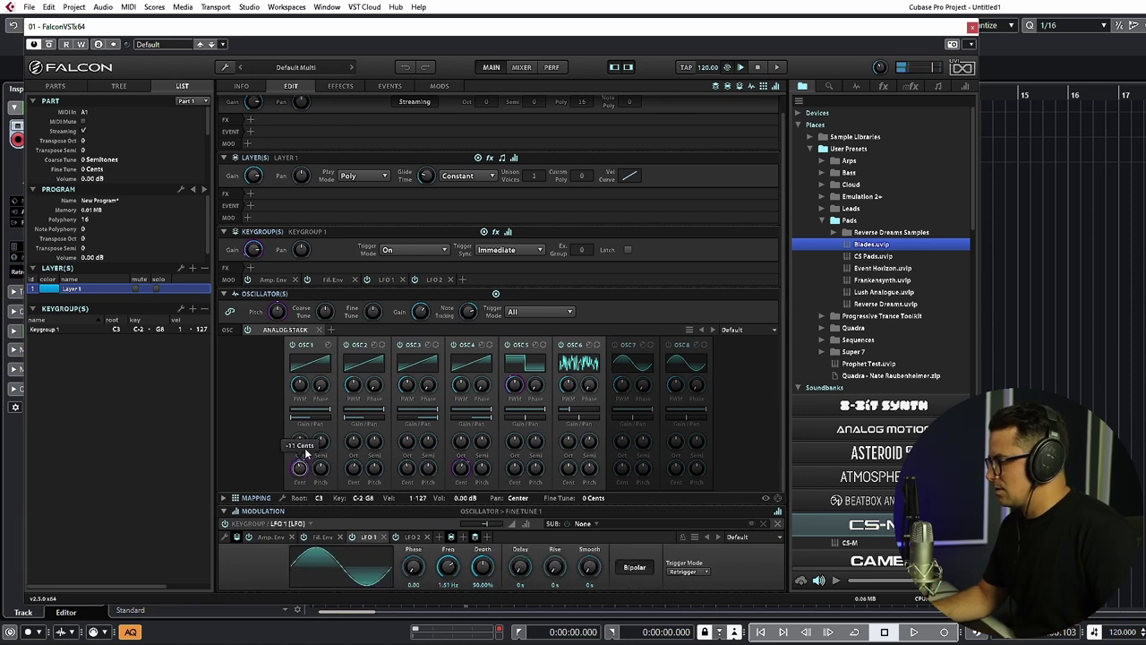
mouse_move(467, 476)
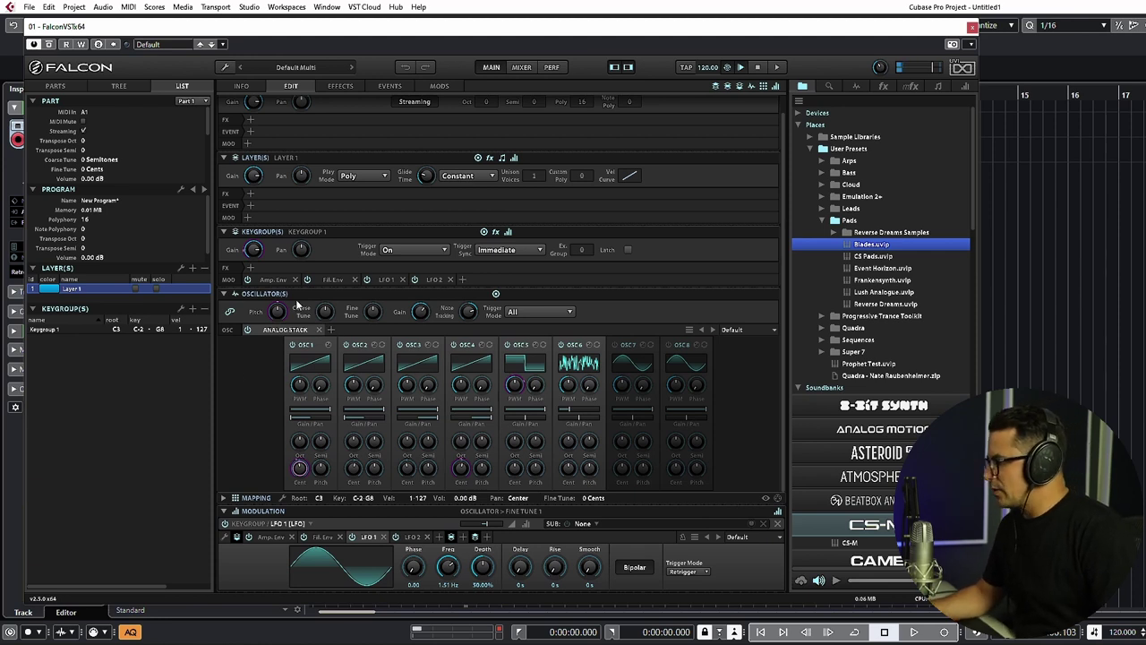
Add a VCF-20 filter to the keygroup, with its cutoff lowered to about 157 Hz and modulated by Fil. Env
left_click(251, 267)
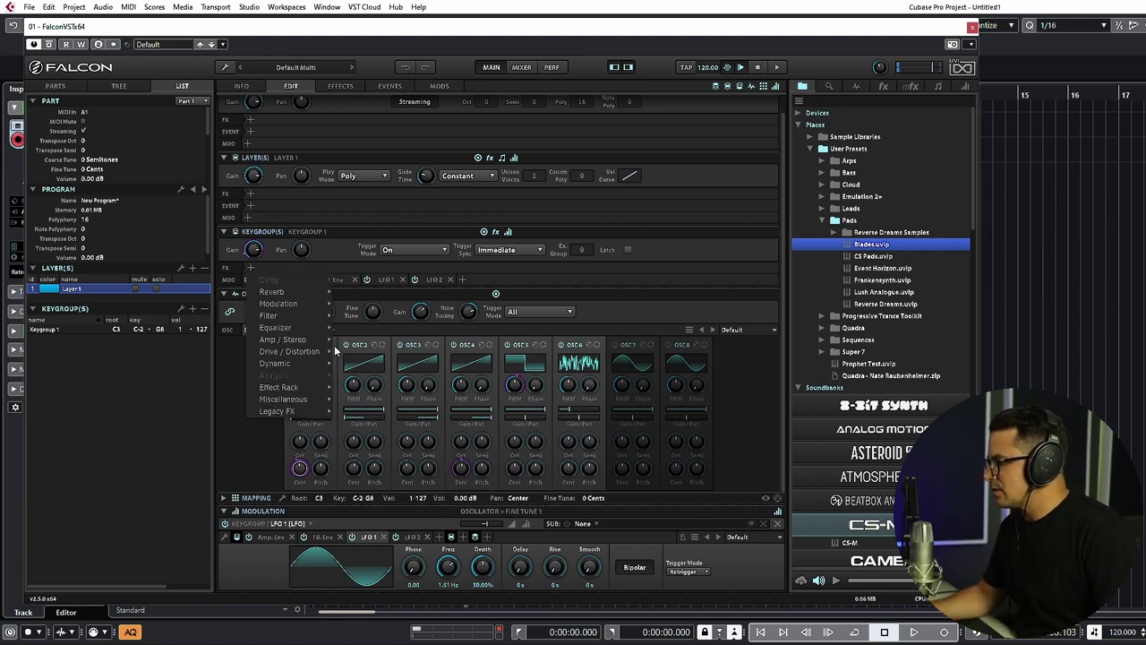
mouse_move(288, 321)
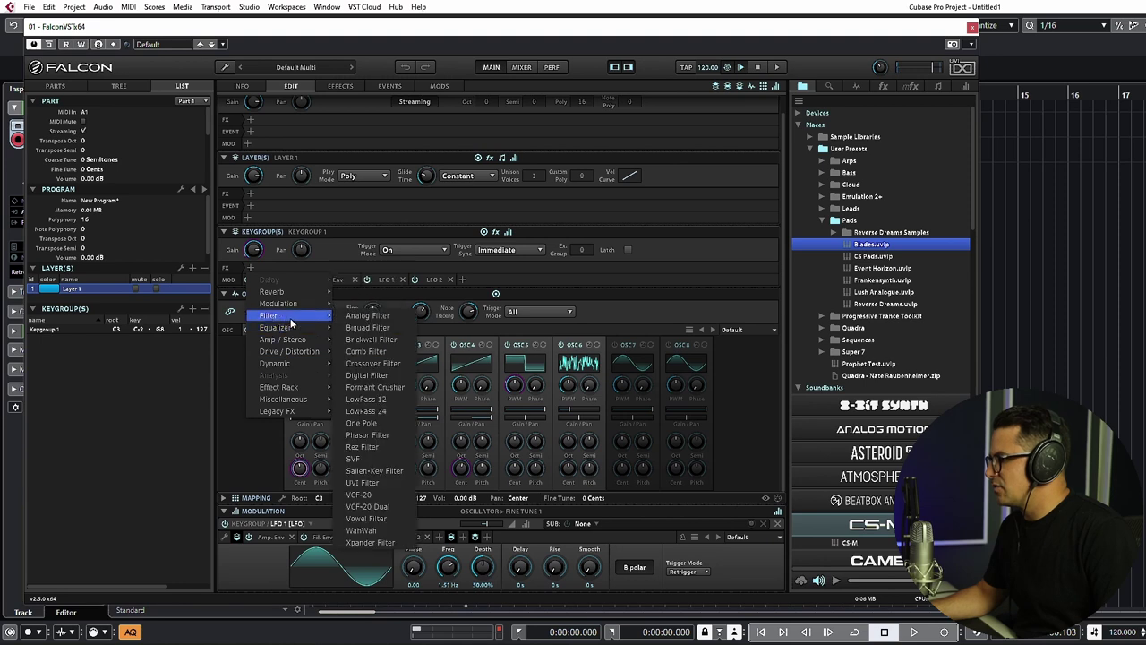
left_click(359, 494)
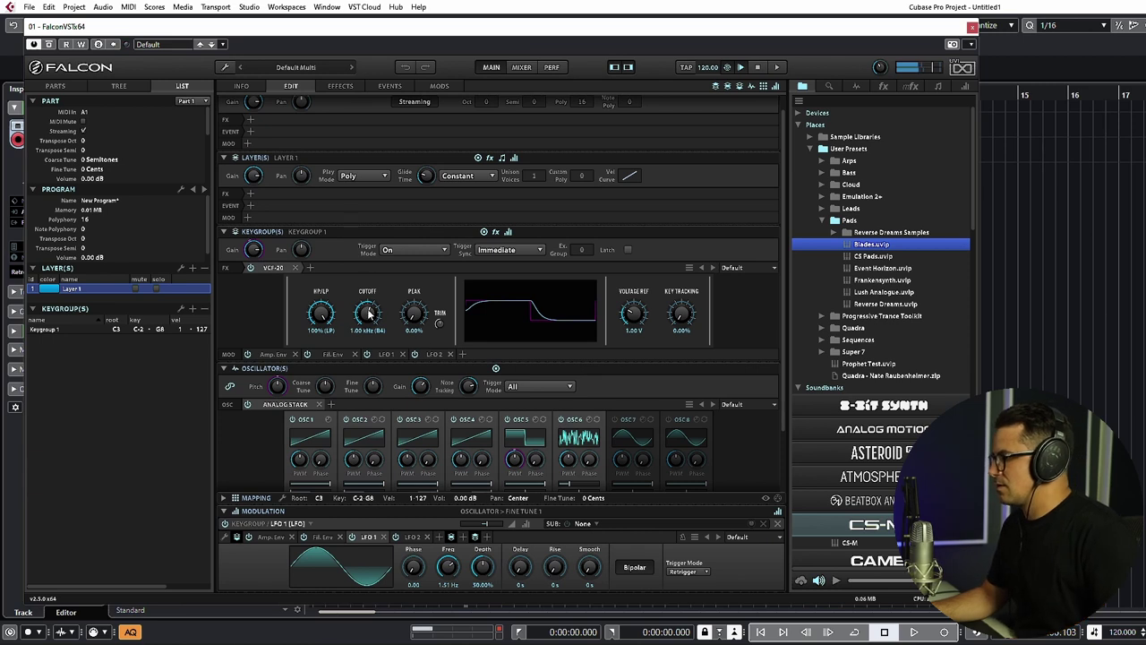
mouse_move(369, 315)
left_mouse_down()
mouse_move(371, 336)
mouse_move(368, 324)
left_mouse_up()
left_click(322, 536)
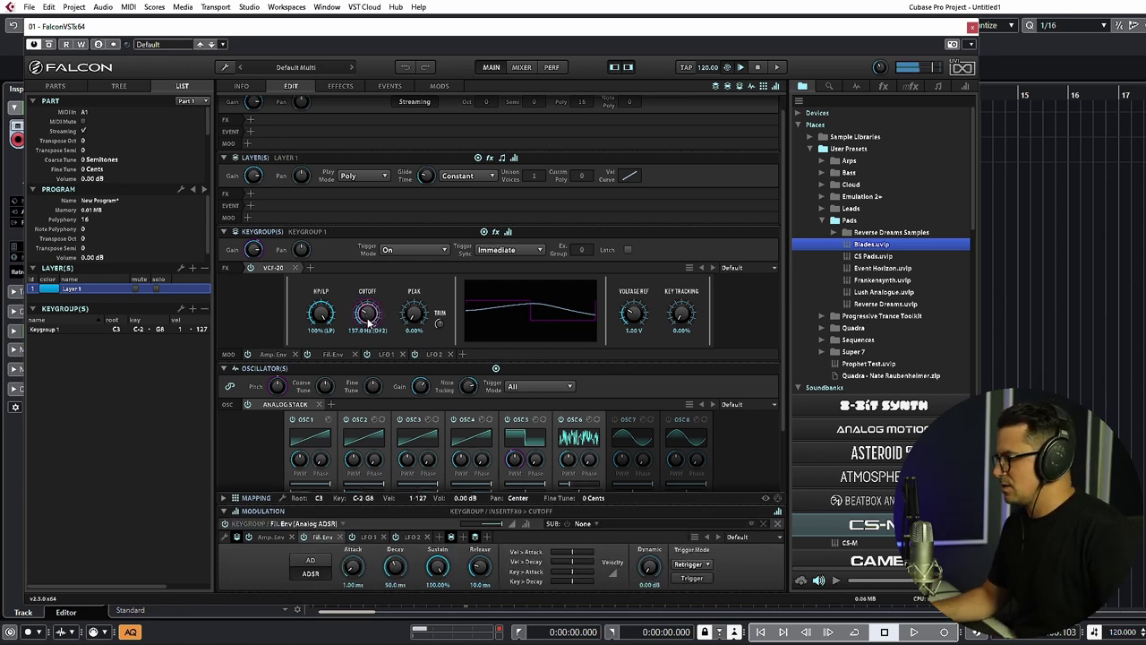
Set Fil. Env to attack 456 ms, decay 1.36 s, sustain 26.80% and release 652 ms, with a cutoff modulation ratio of about 0.34
left_click_drag(353, 566, 354, 528)
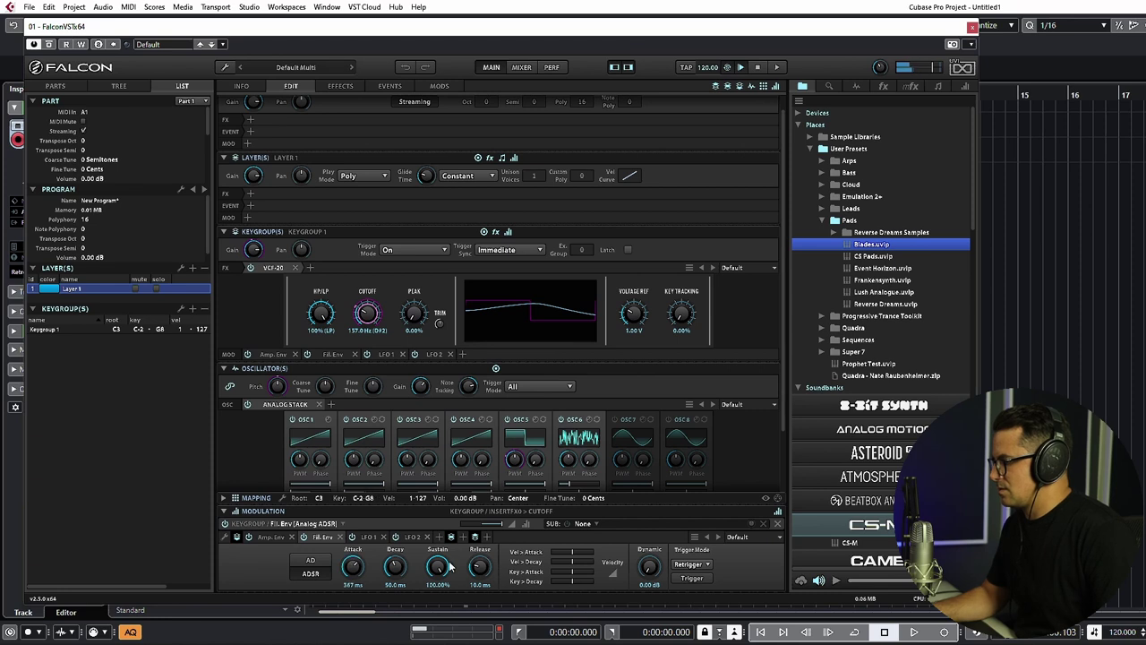
left_click_drag(479, 566, 512, 506)
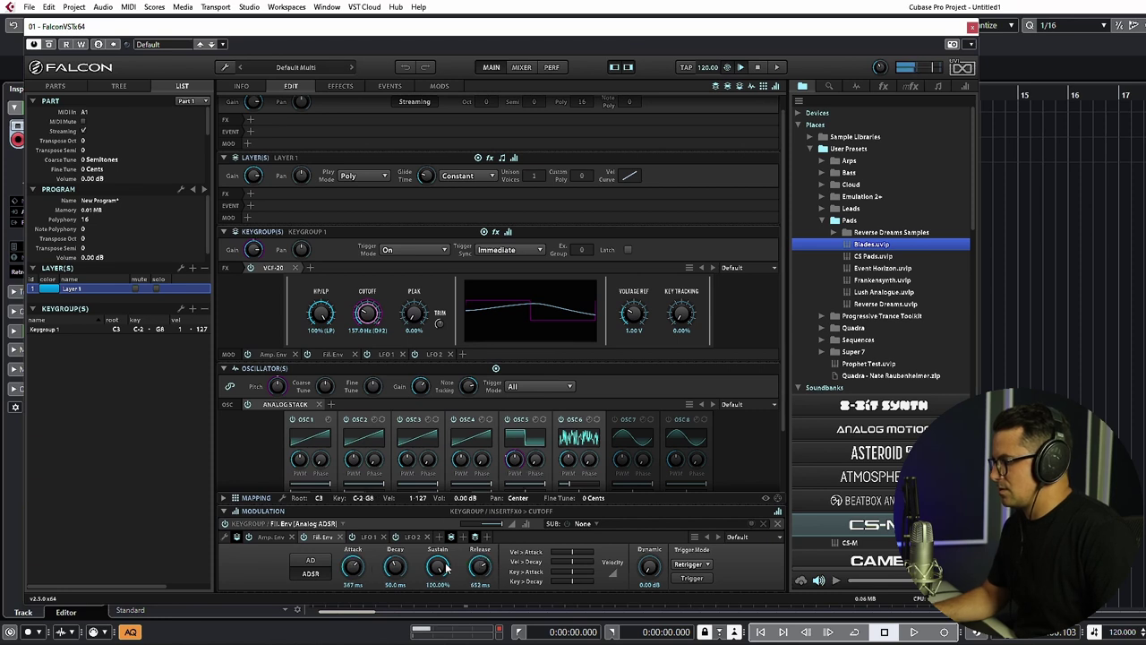
mouse_move(494, 532)
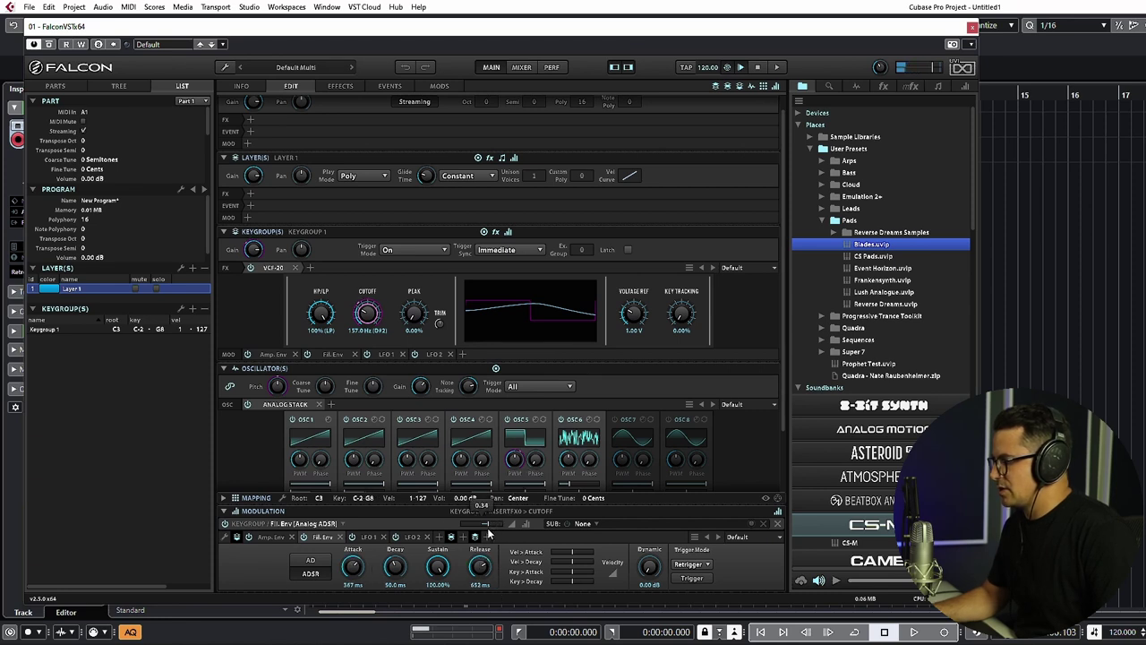
left_click_drag(394, 566, 403, 535)
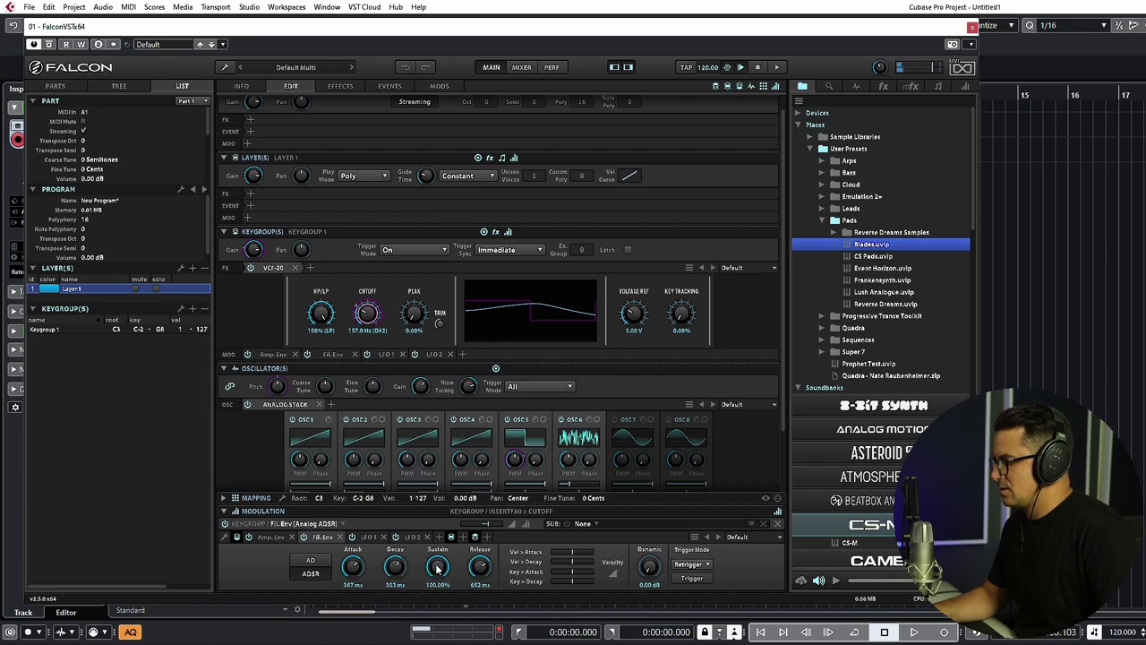
left_click_drag(437, 570, 443, 626)
left_click_drag(436, 573, 436, 602)
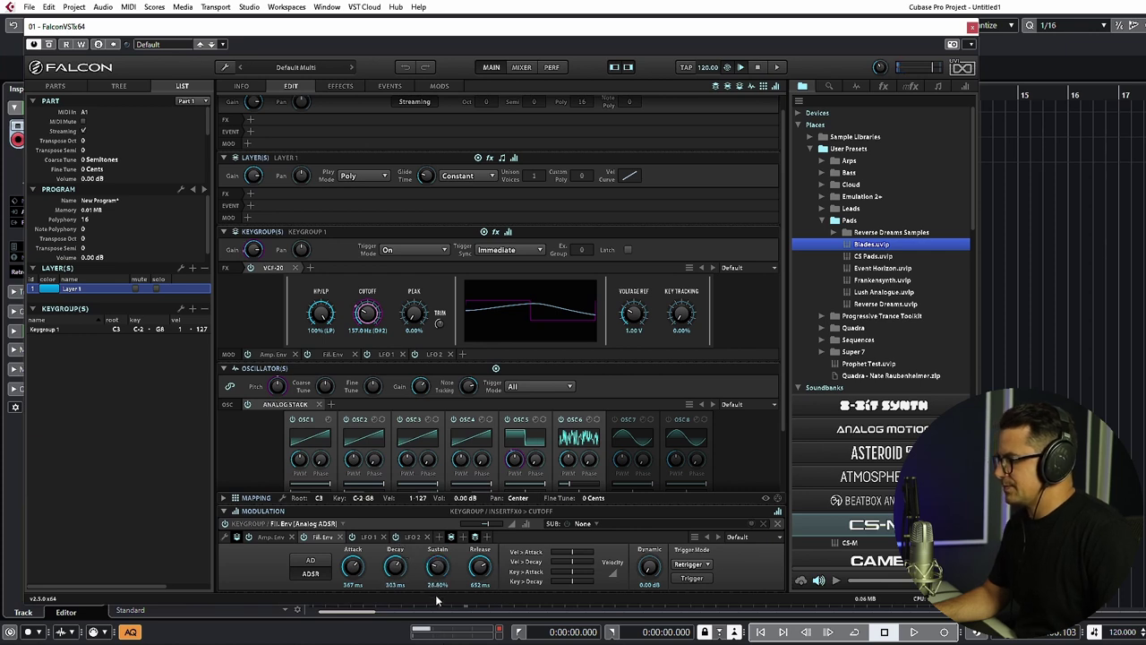
left_click_drag(355, 573, 392, 556)
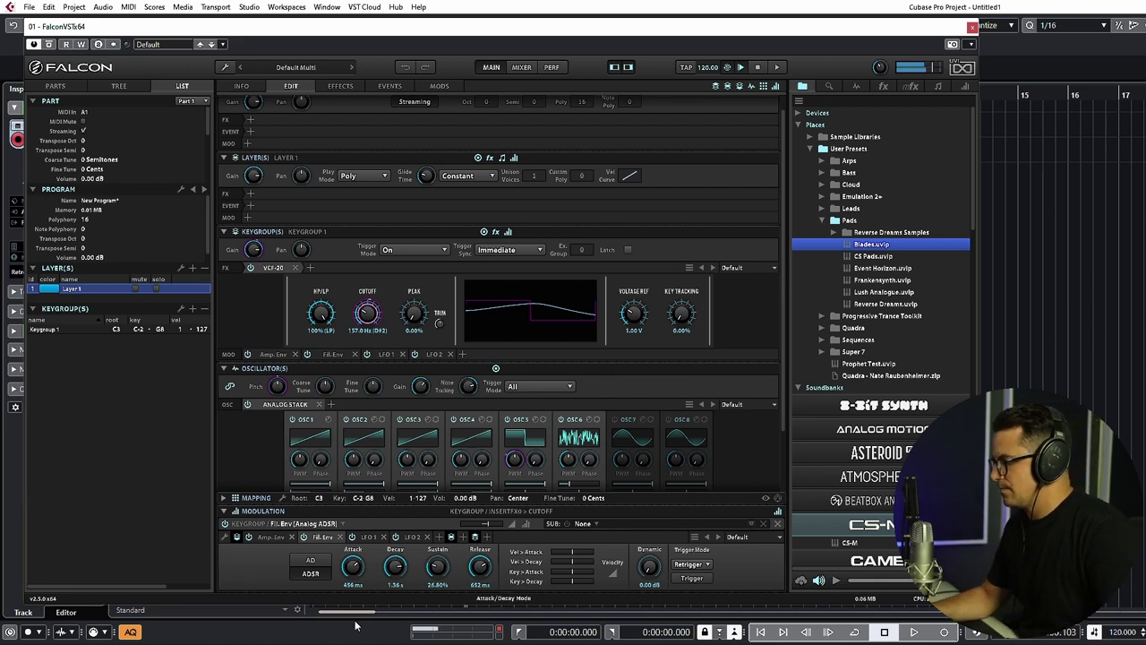
mouse_move(490, 526)
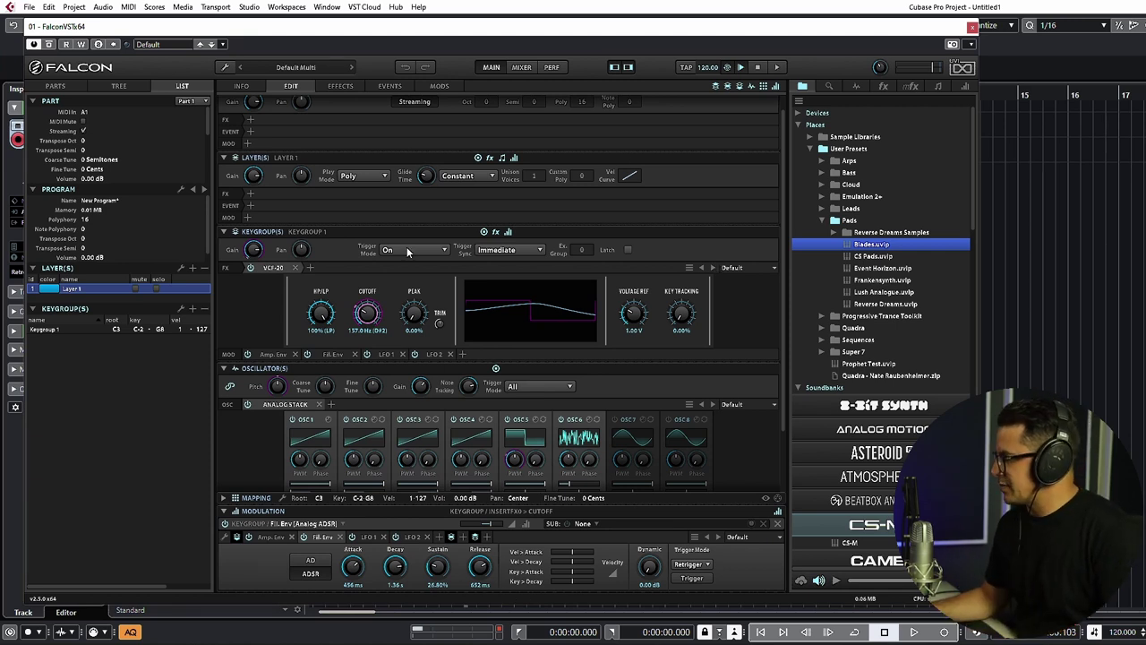
Add Layer 2 with a keygroup containing an Analog oscillator, and mute Layer 1
left_click(191, 269)
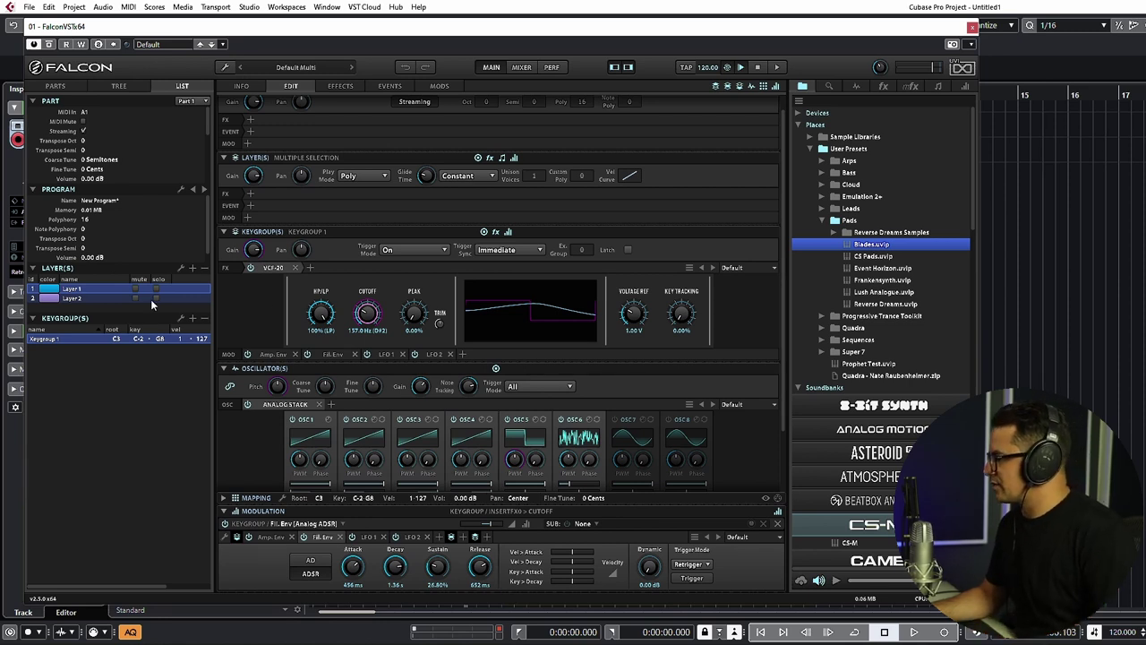
left_click(71, 298)
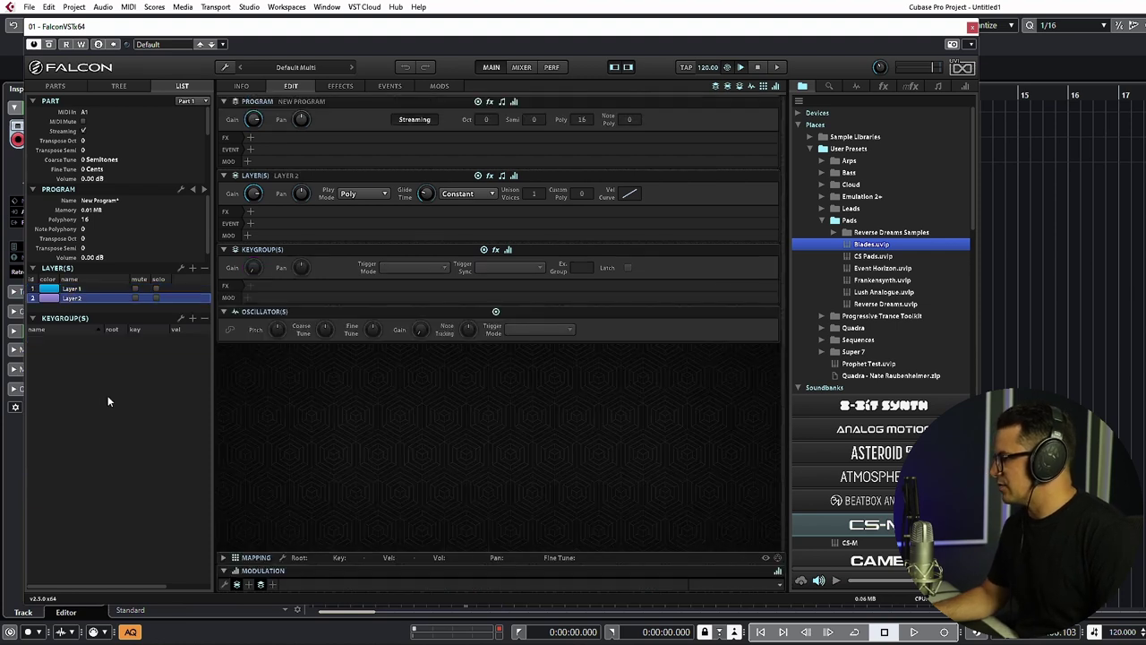
left_click(193, 318)
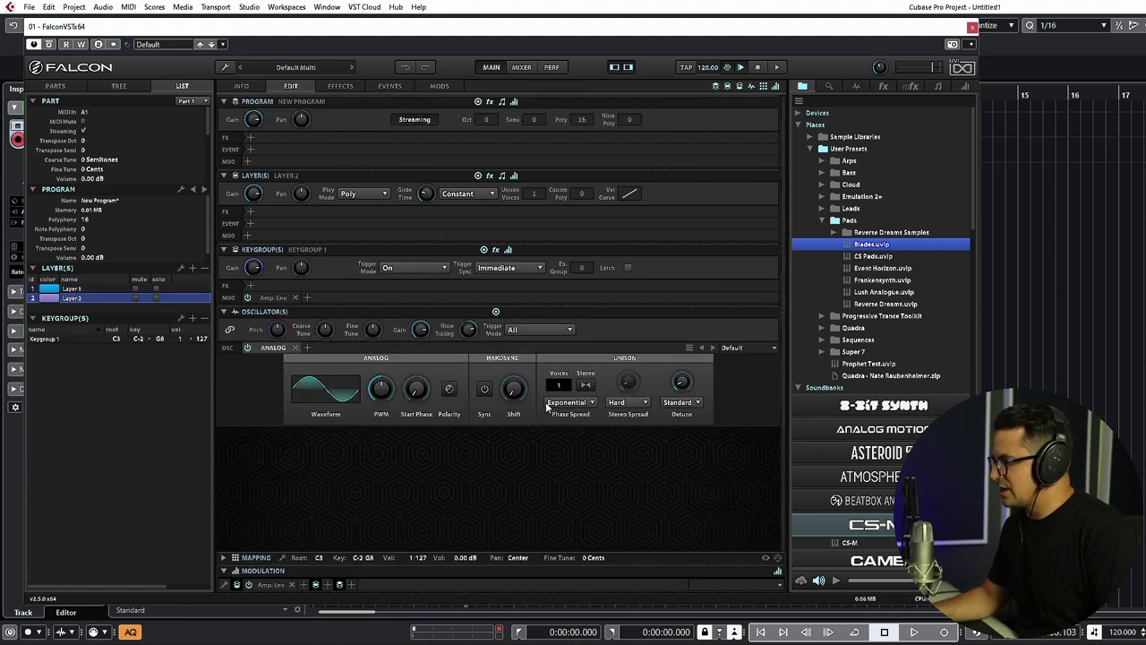
left_click(135, 289)
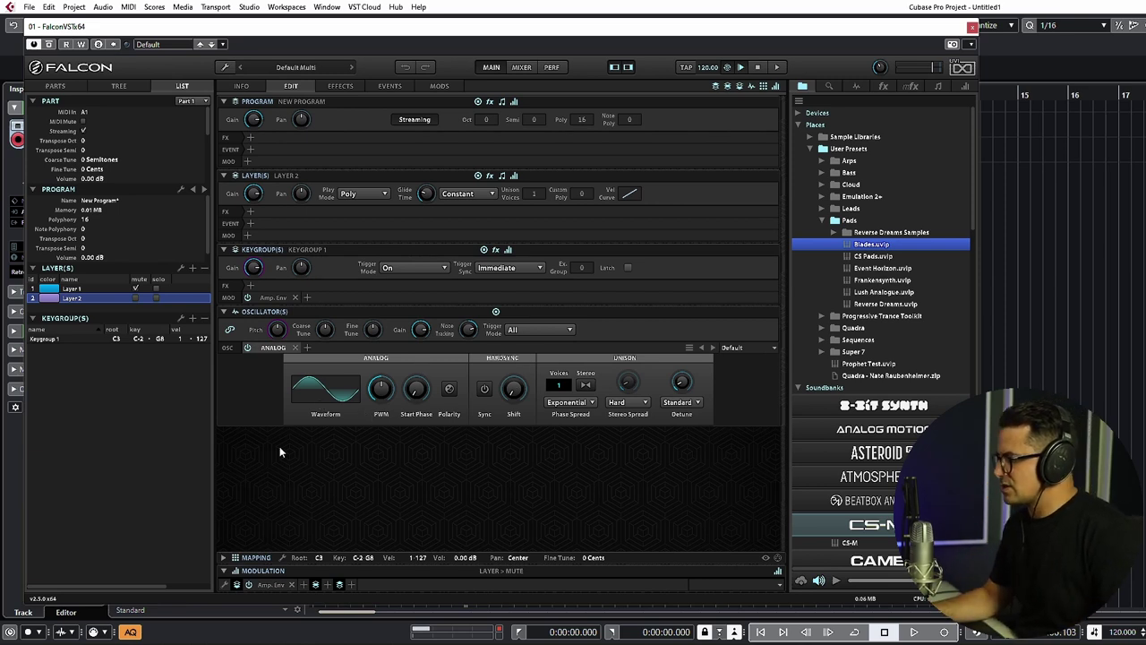
mouse_move(372, 397)
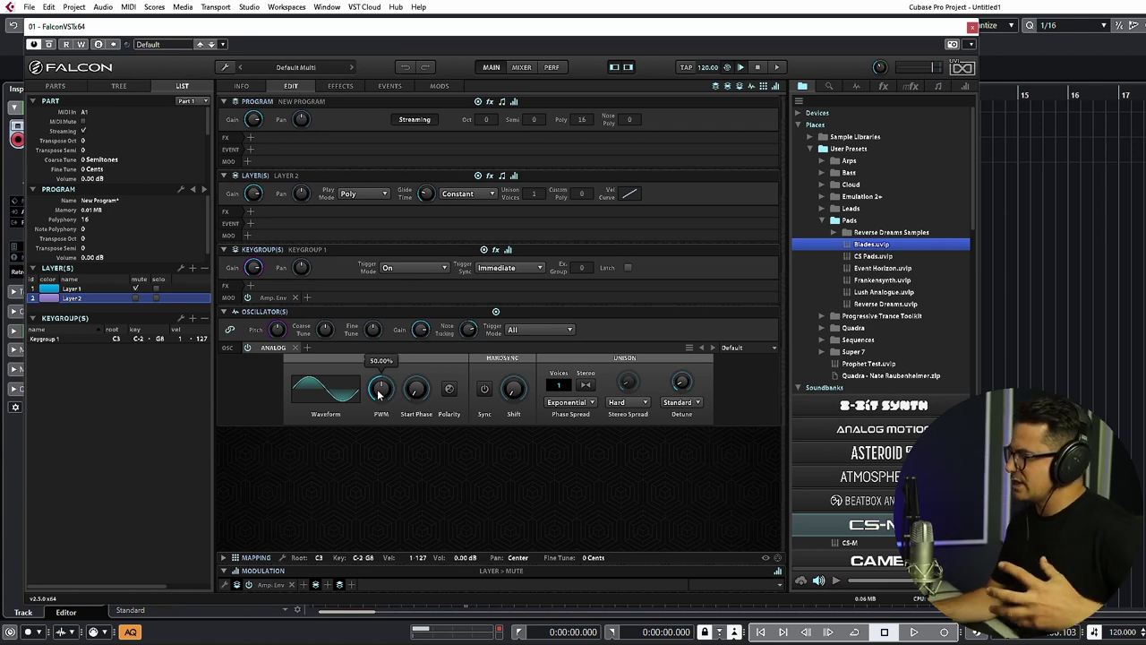
left_click_drag(378, 394, 396, 292)
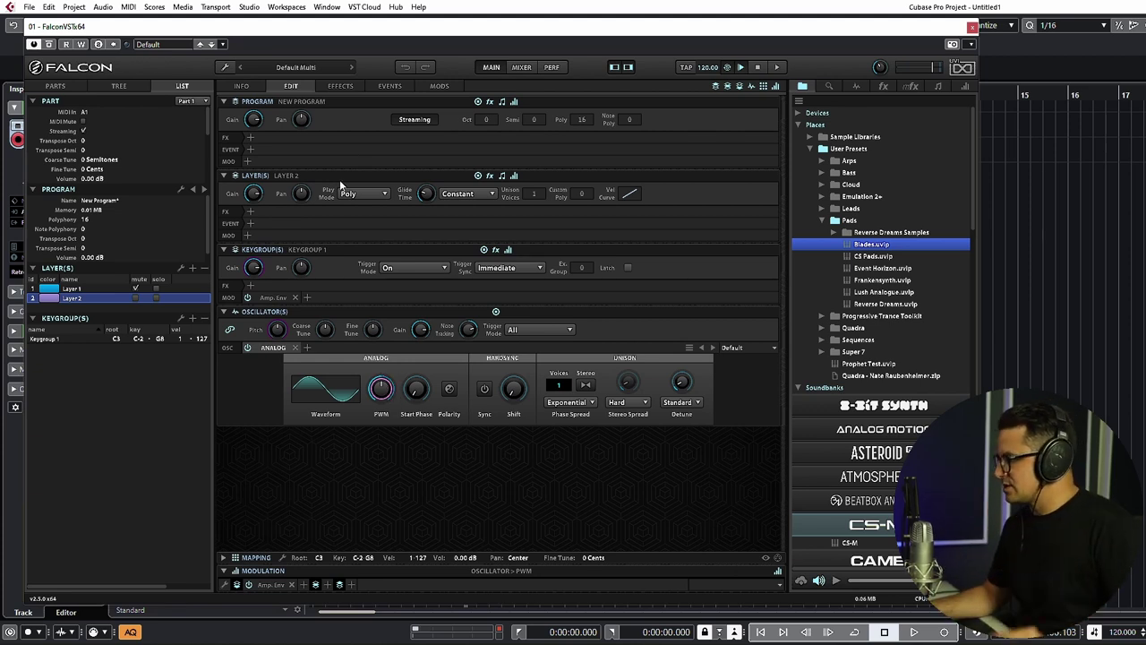
Add the Wave Sequencer script processor from the Sequencing category as an event processor on Layer 2
left_click(251, 223)
mouse_move(286, 270)
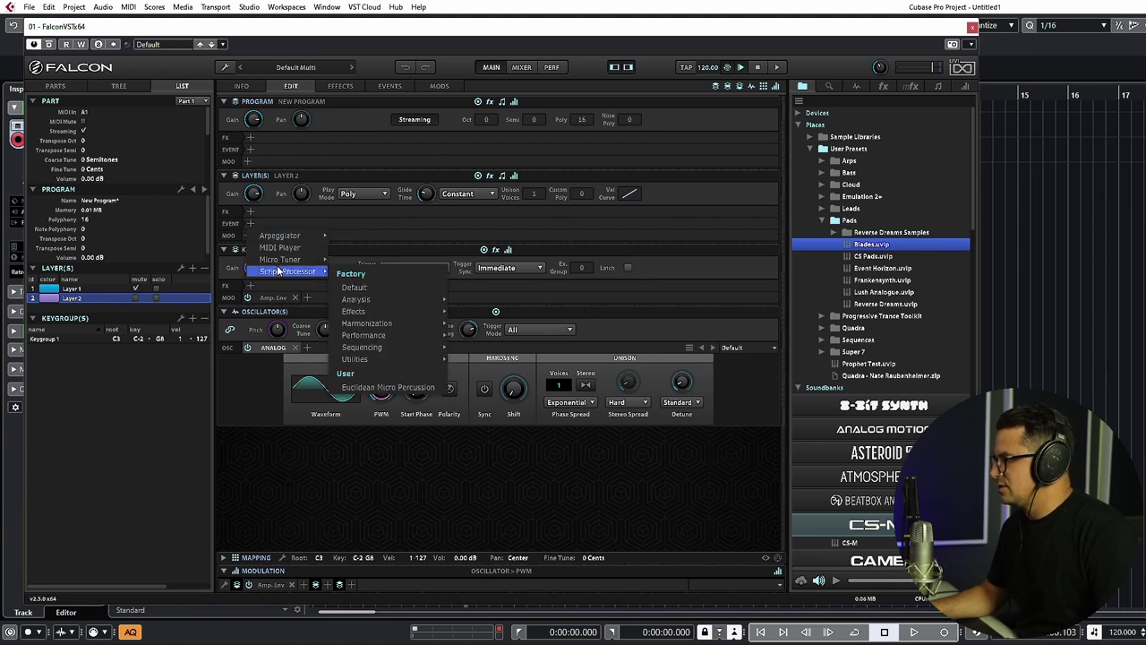
mouse_move(376, 349)
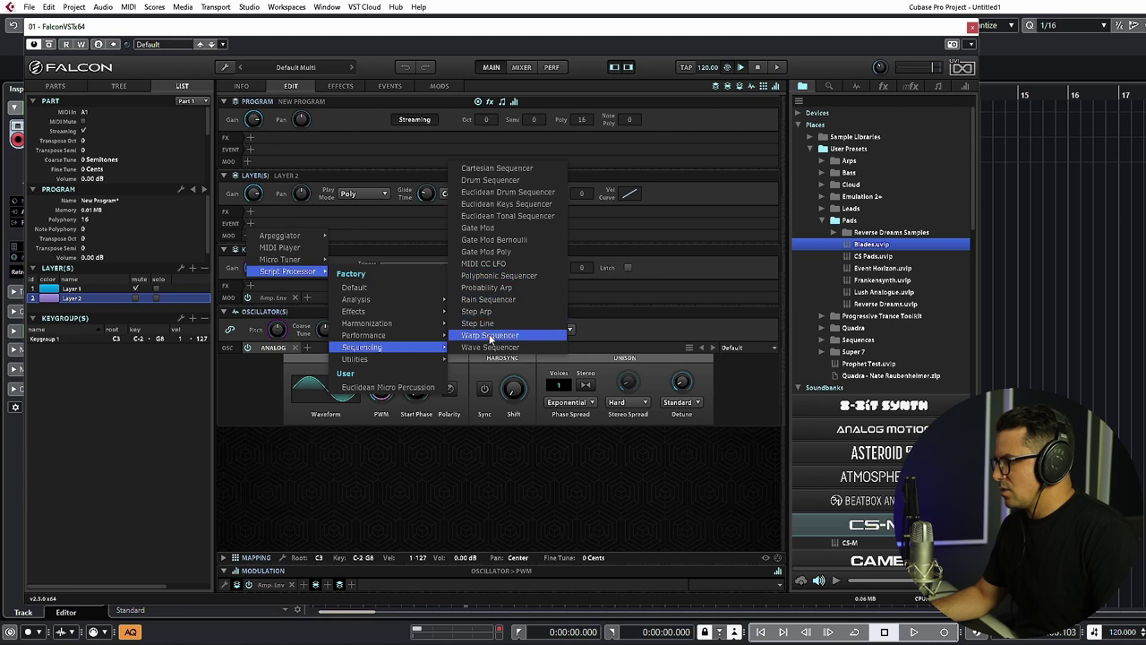
left_click(491, 347)
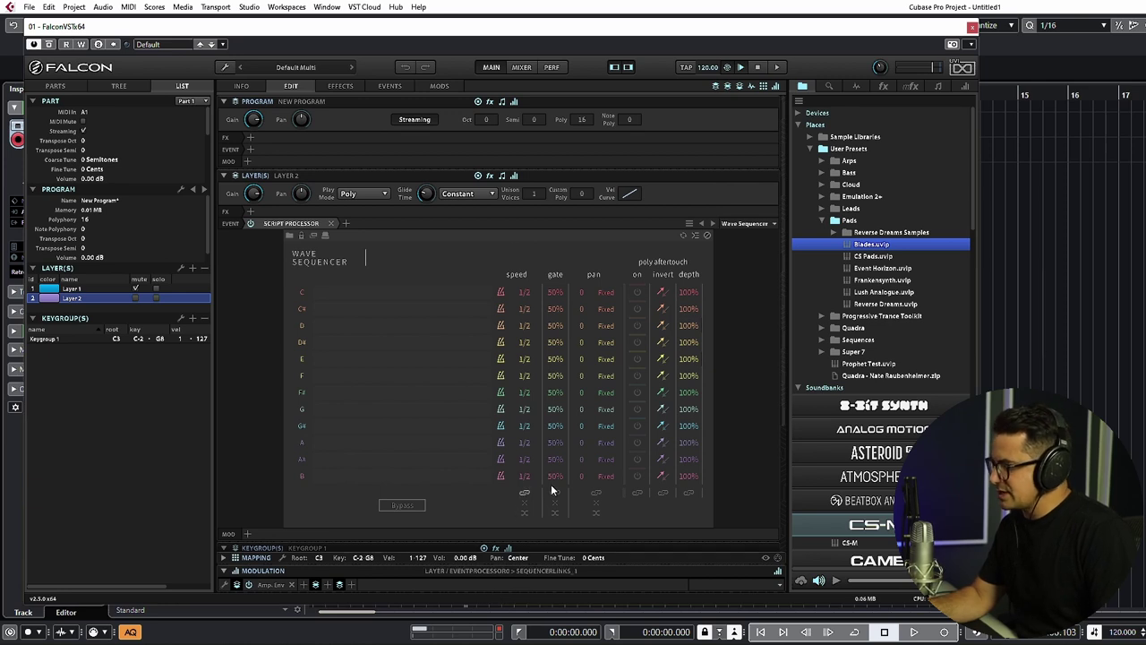
Randomize the speed and pan settings of all notes in the Wave Sequencer
left_click(523, 513)
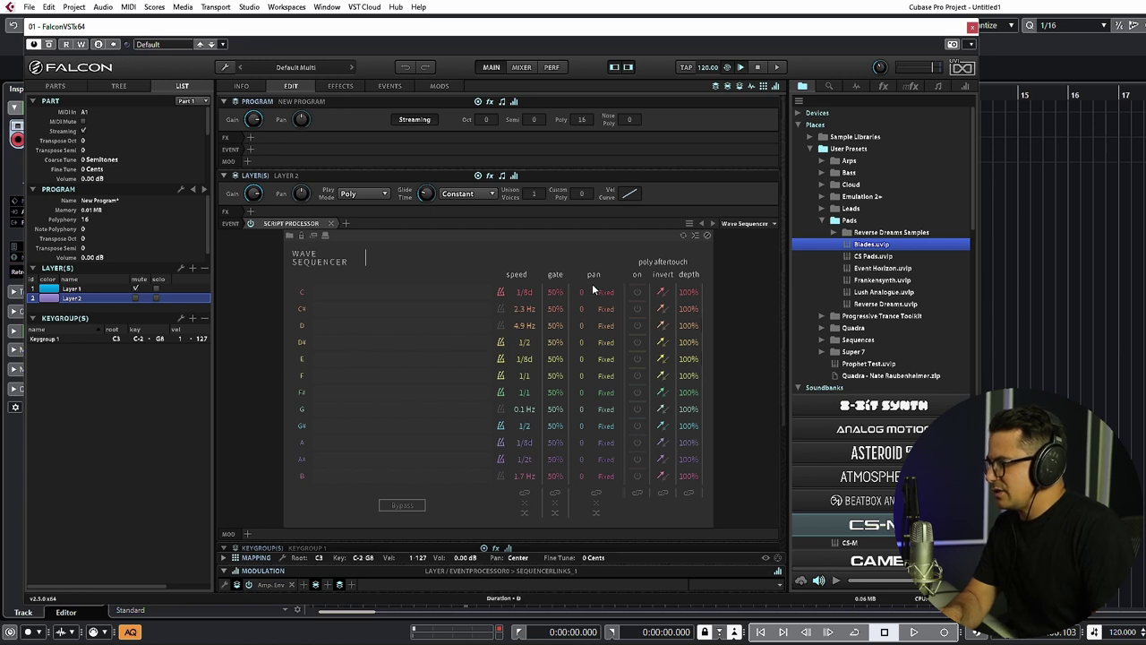
left_click(597, 511)
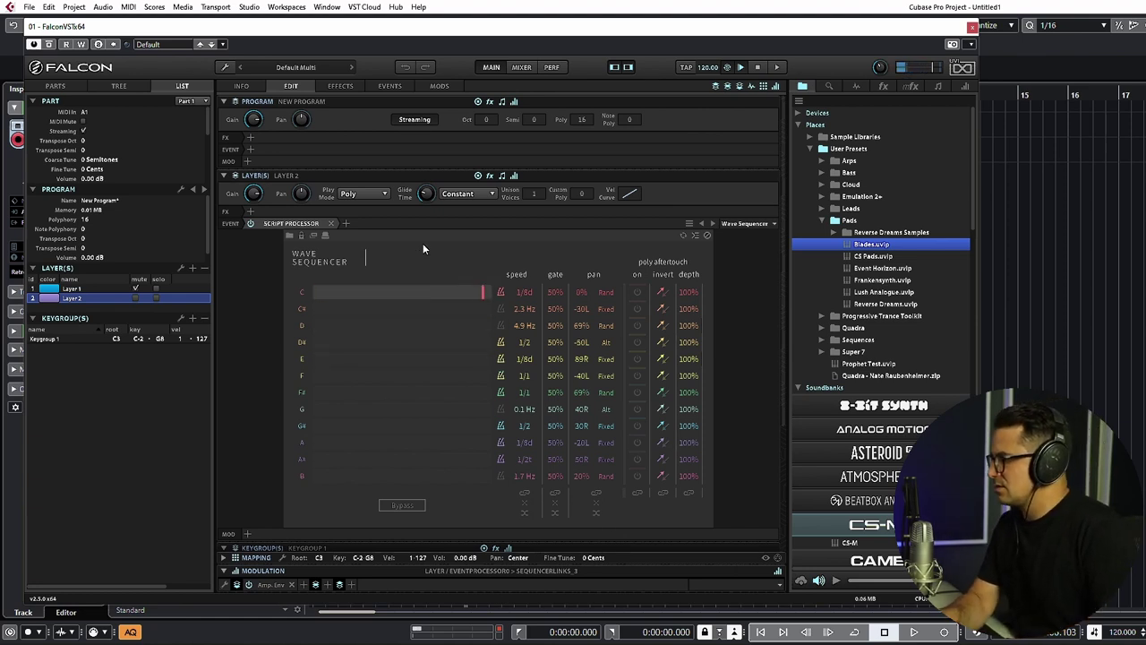
Set the C note's speed to 1/2 and enable tempo sync for C#, D, G and B in the Wave Sequencer
left_click_drag(526, 294, 530, 261)
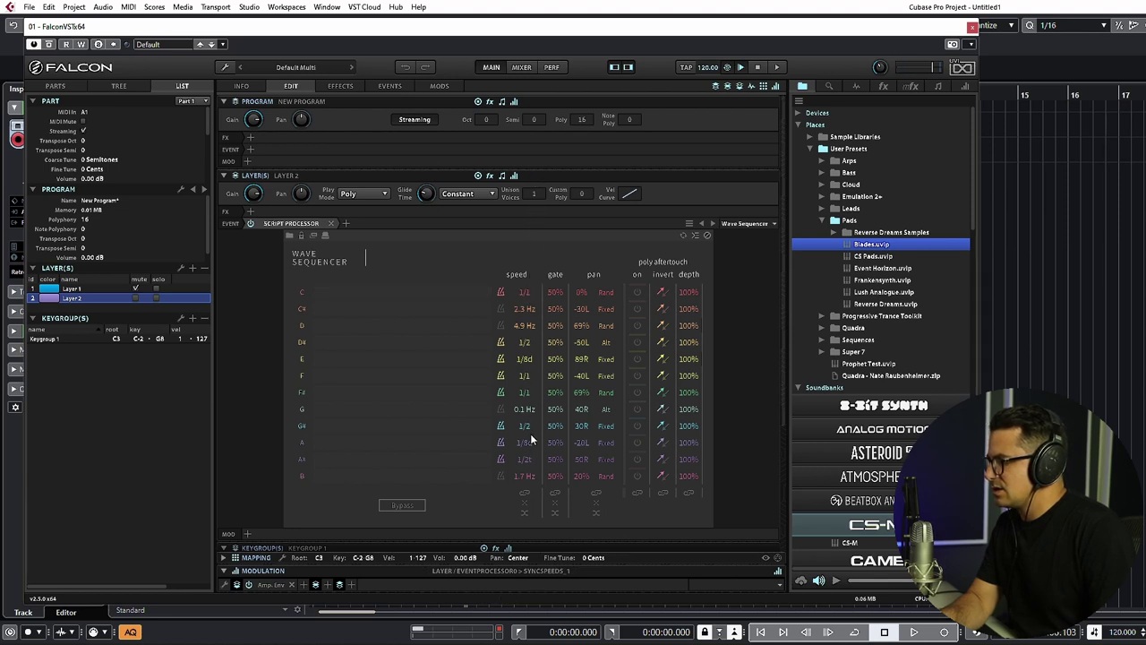
left_click_drag(525, 292, 532, 196)
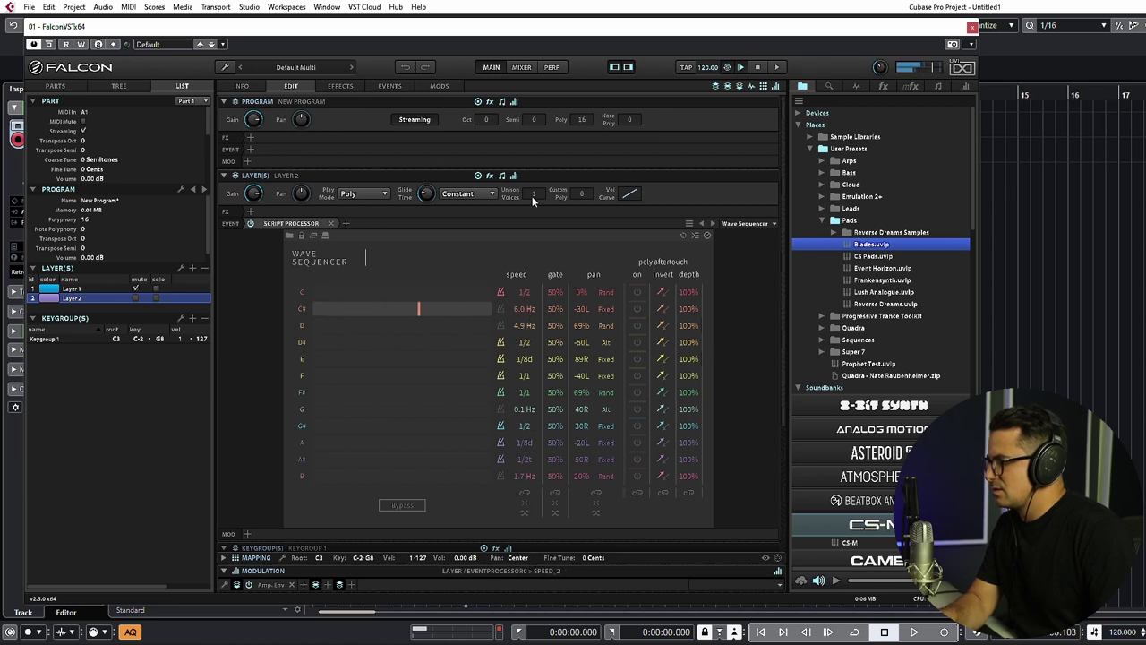
left_click_drag(537, 313, 541, 357)
left_click(501, 308)
left_click(500, 325)
left_click(500, 409)
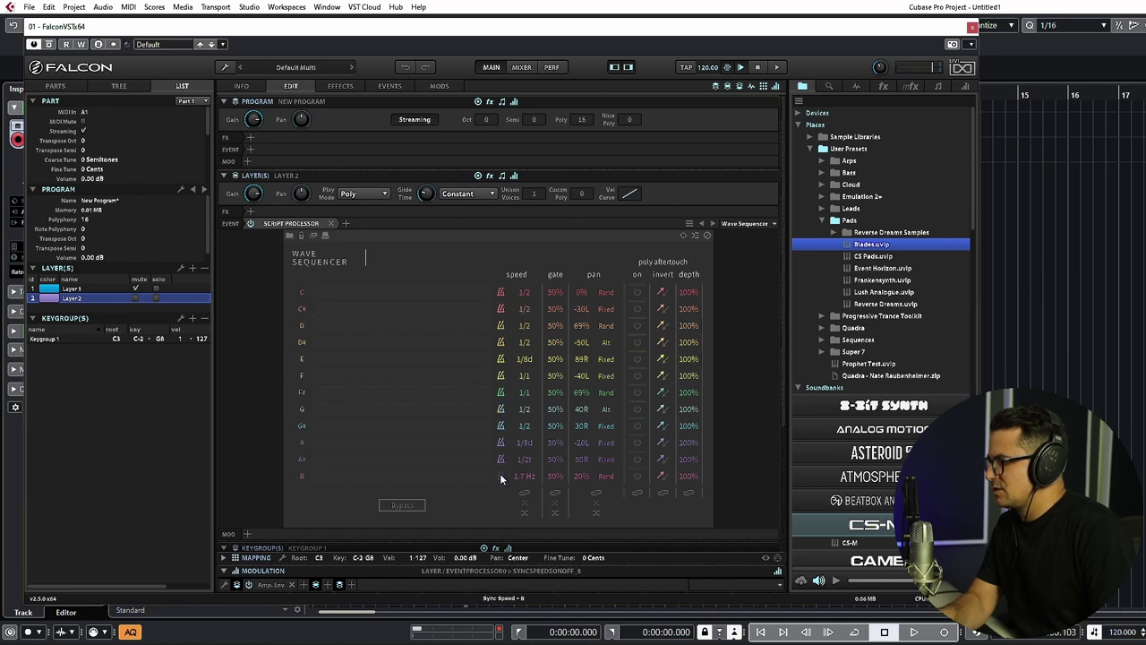
left_click(500, 475)
Set the speeds to 1/1 for C#, D, G# and A#, 1/4d for D#, F# and A, 1/4 for E and G, and 1/2 for F
mouse_move(526, 309)
left_mouse_down()
mouse_move(526, 366)
mouse_move(524, 341)
left_mouse_up()
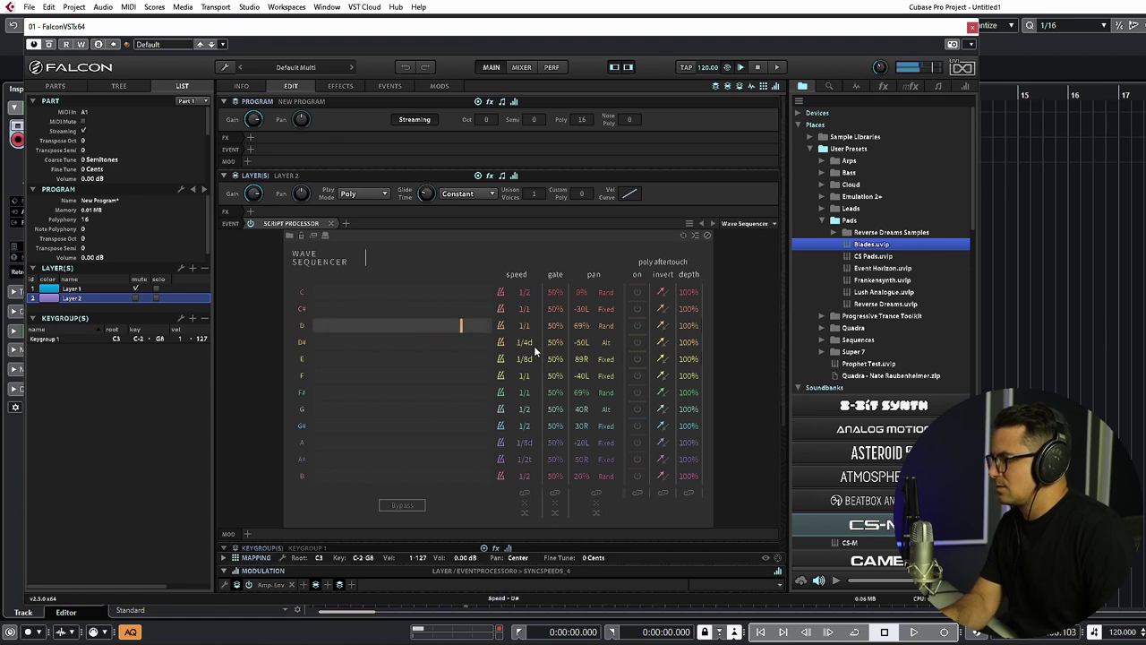
mouse_move(525, 357)
left_mouse_down()
mouse_move(526, 344)
mouse_move(530, 506)
left_mouse_up()
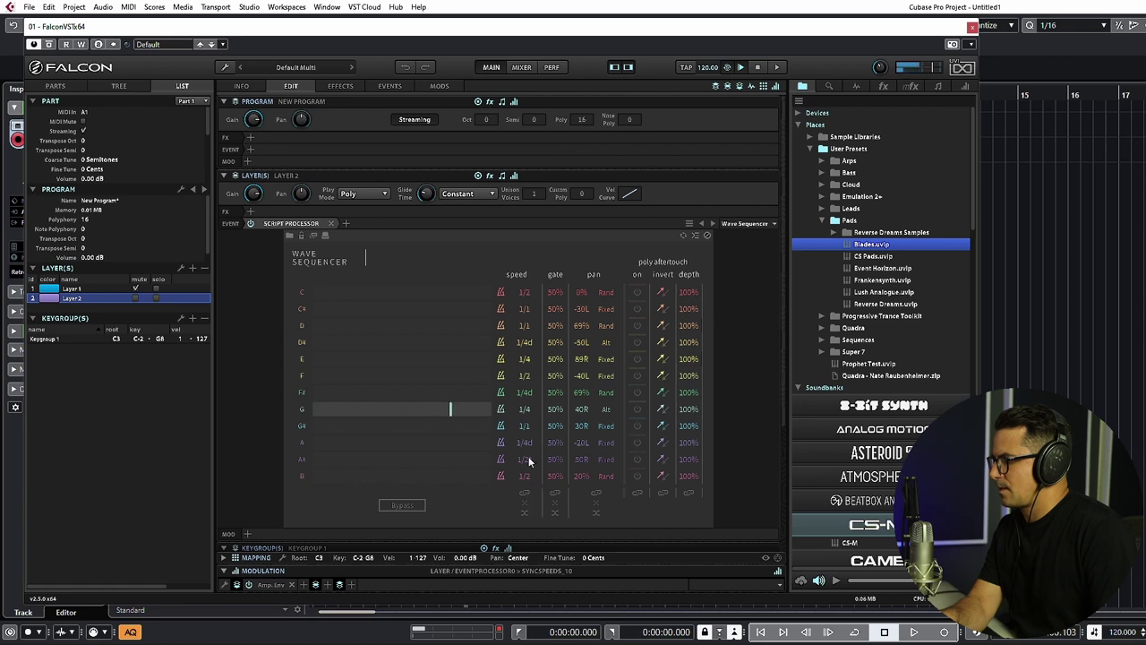
left_click_drag(530, 461, 535, 517)
left_click(532, 477)
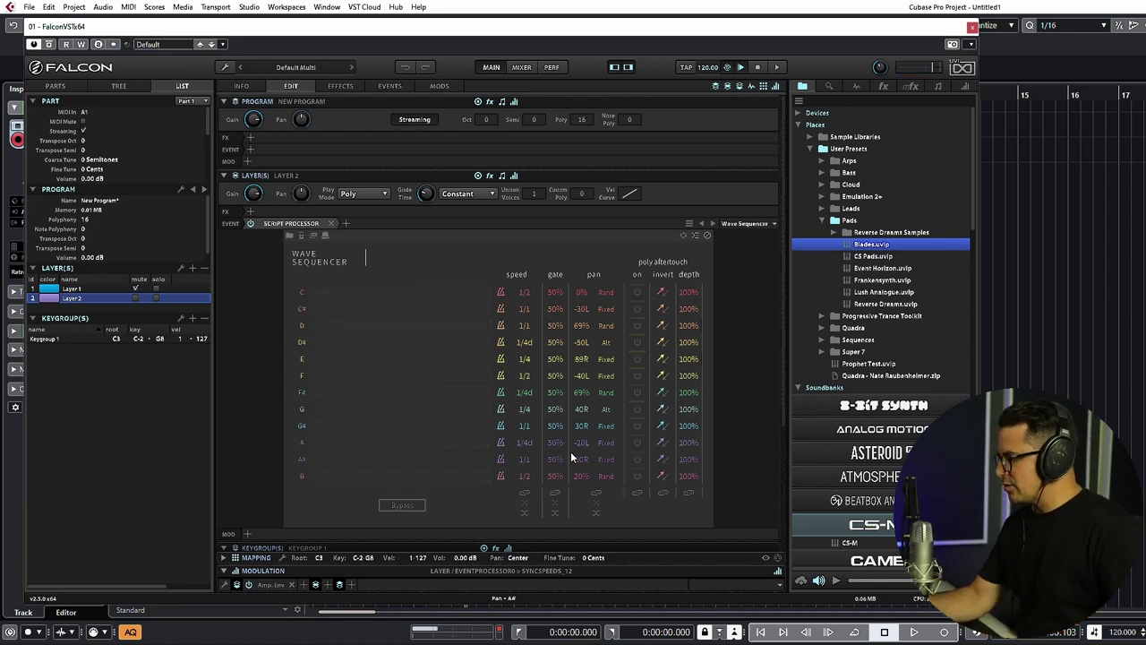
Set the keygroup's Amp. Env to attack 147 ms, decay 151 ms, sustain 0% and release 135 ms
scroll(248, 330, "down", 4)
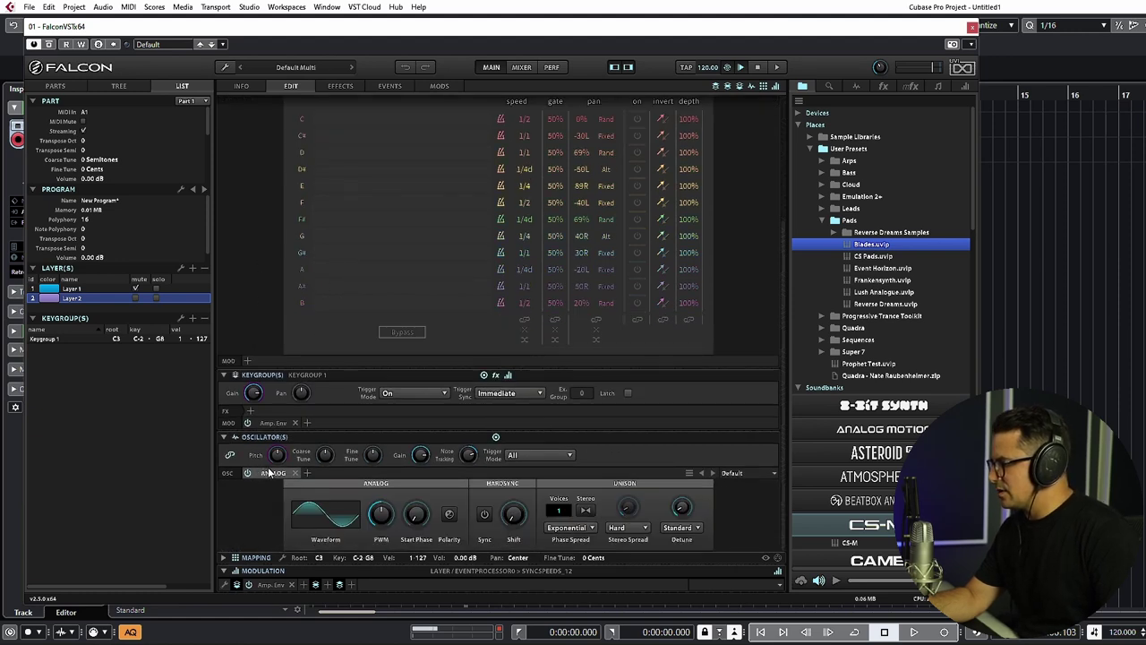
left_click(272, 423)
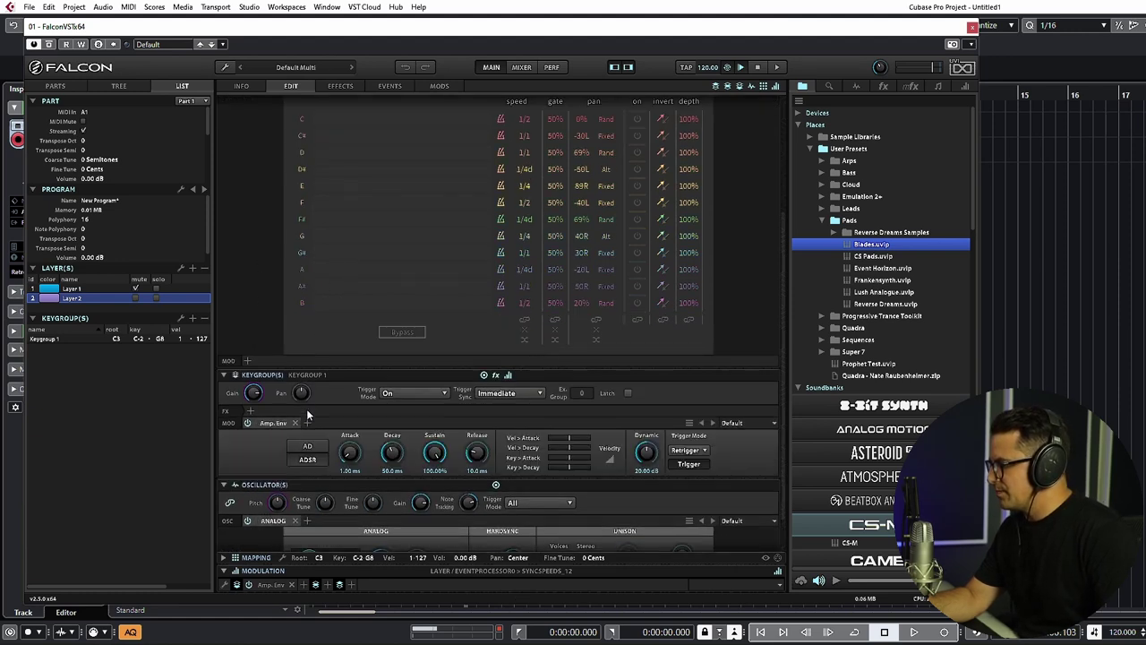
left_click_drag(348, 461, 354, 433)
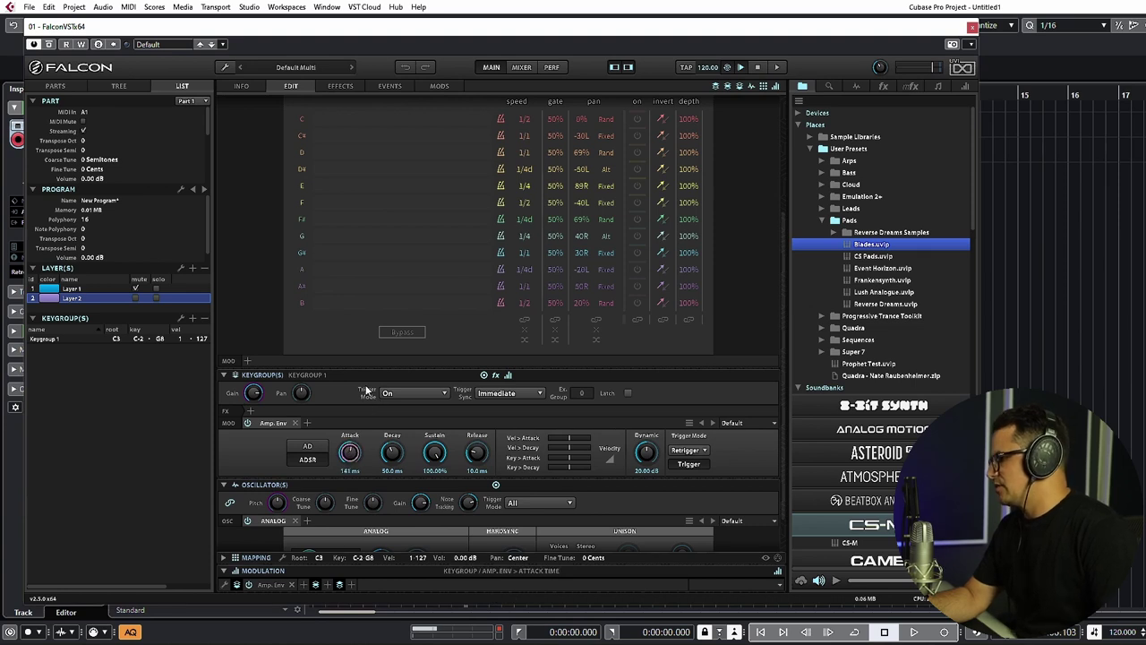
left_click_drag(436, 472, 451, 630)
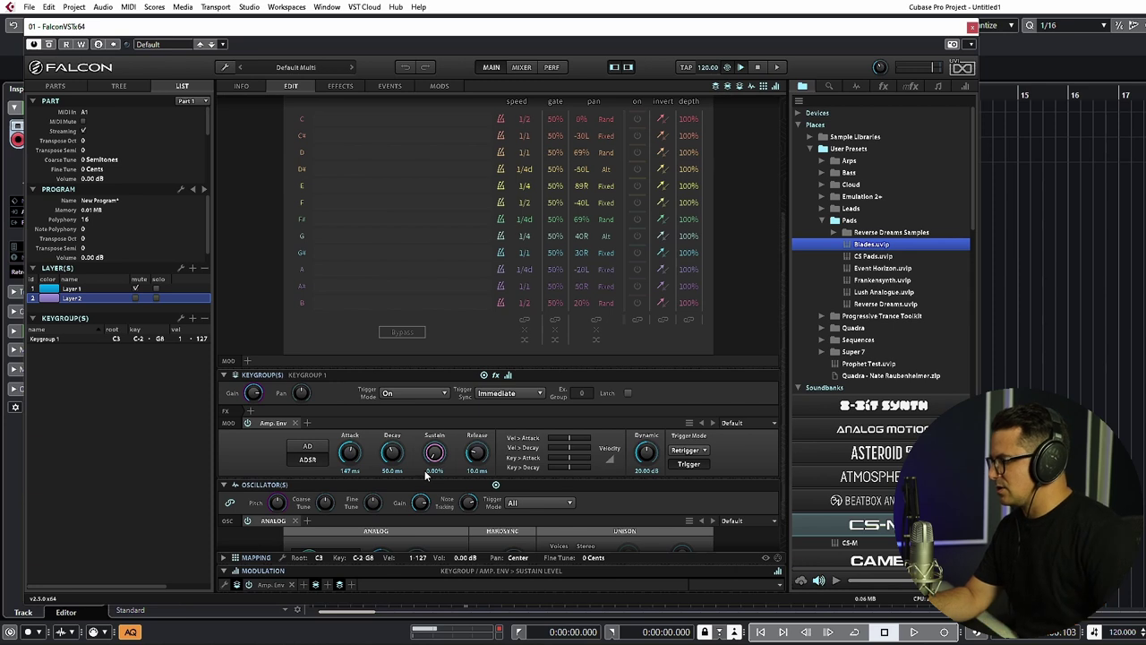
left_click_drag(488, 447, 489, 438)
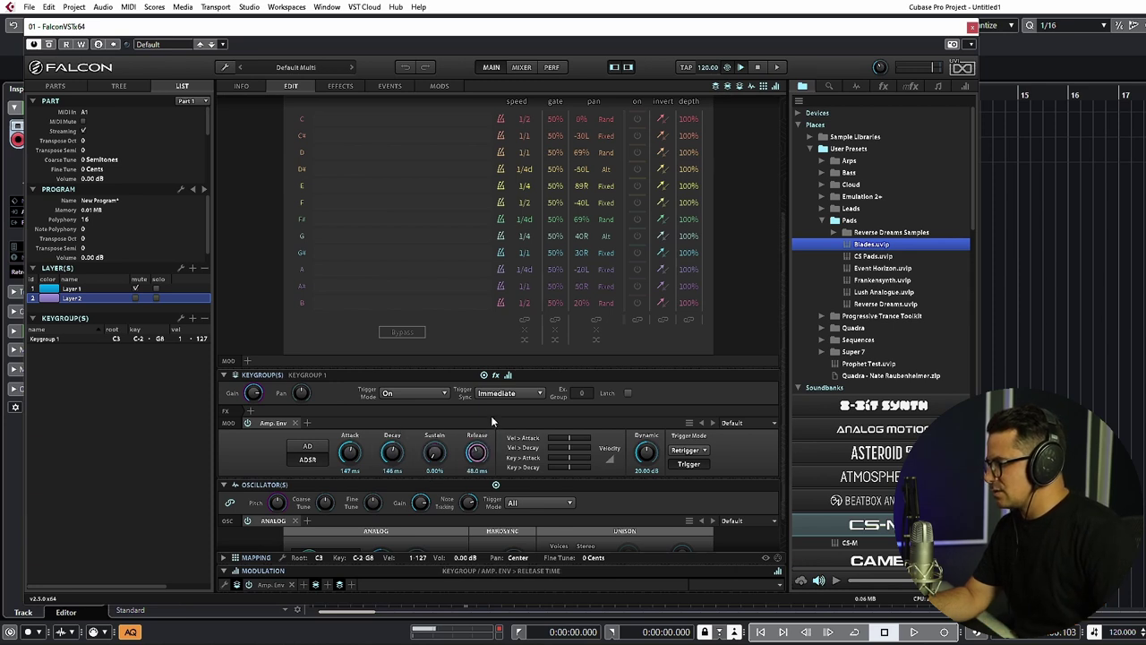
left_click_drag(392, 452, 392, 446)
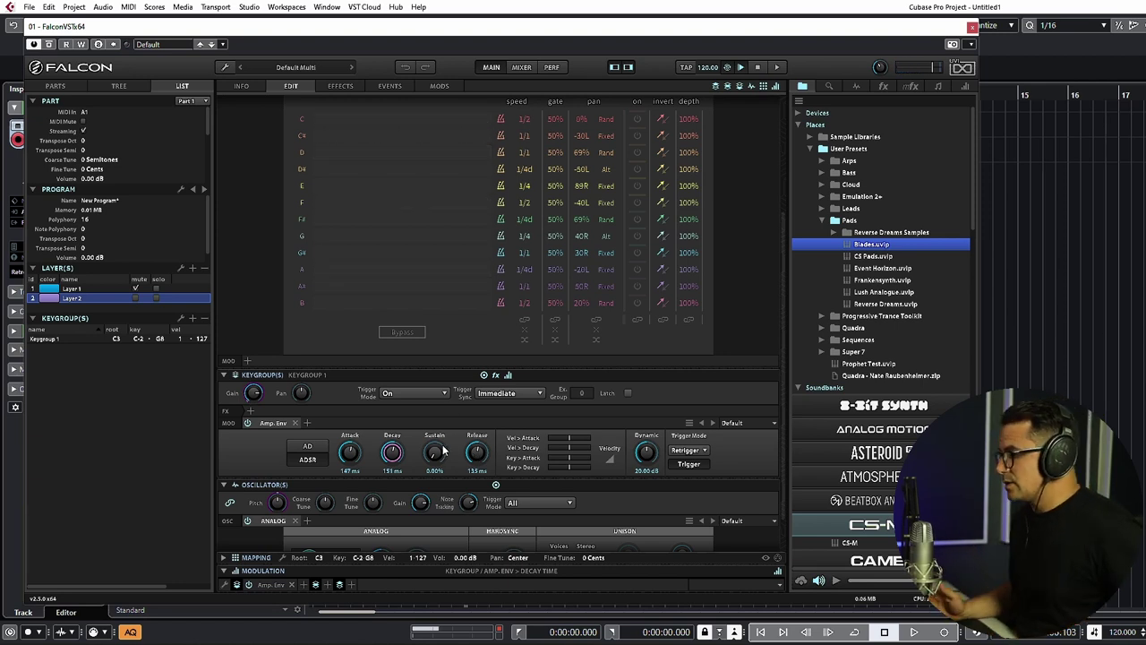
Add a Multi LFO to the keygroup and assign it to the Analog oscillator's PWM
scroll(280, 434, "down", 1)
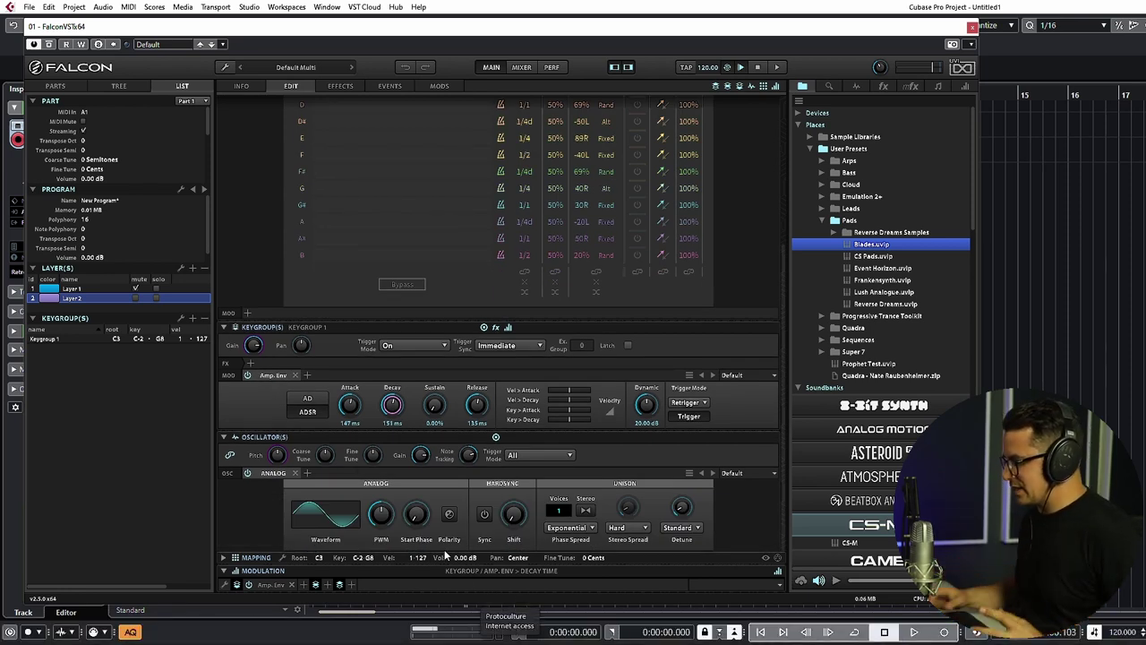
mouse_move(381, 513)
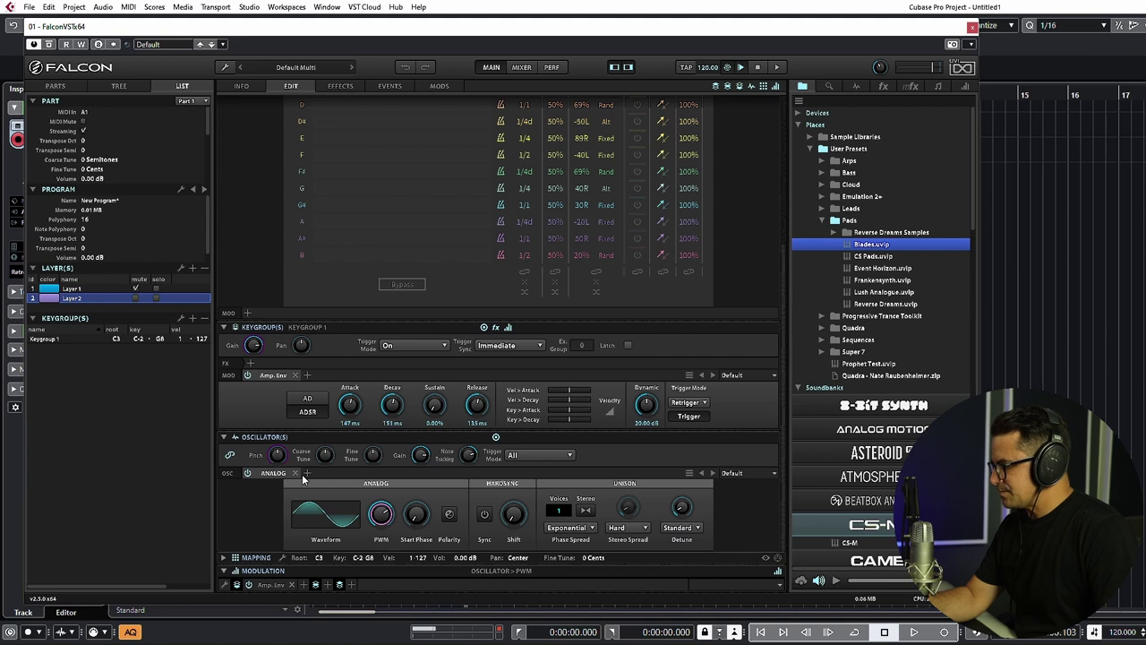
left_click(304, 585)
left_click(258, 573)
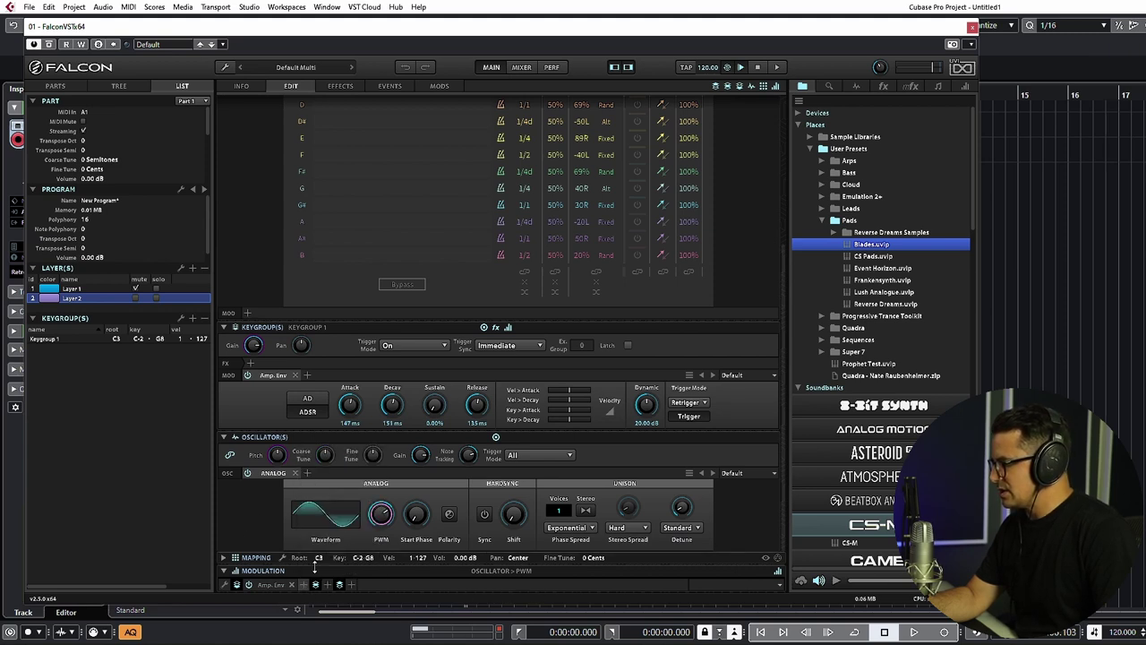
left_click(302, 584)
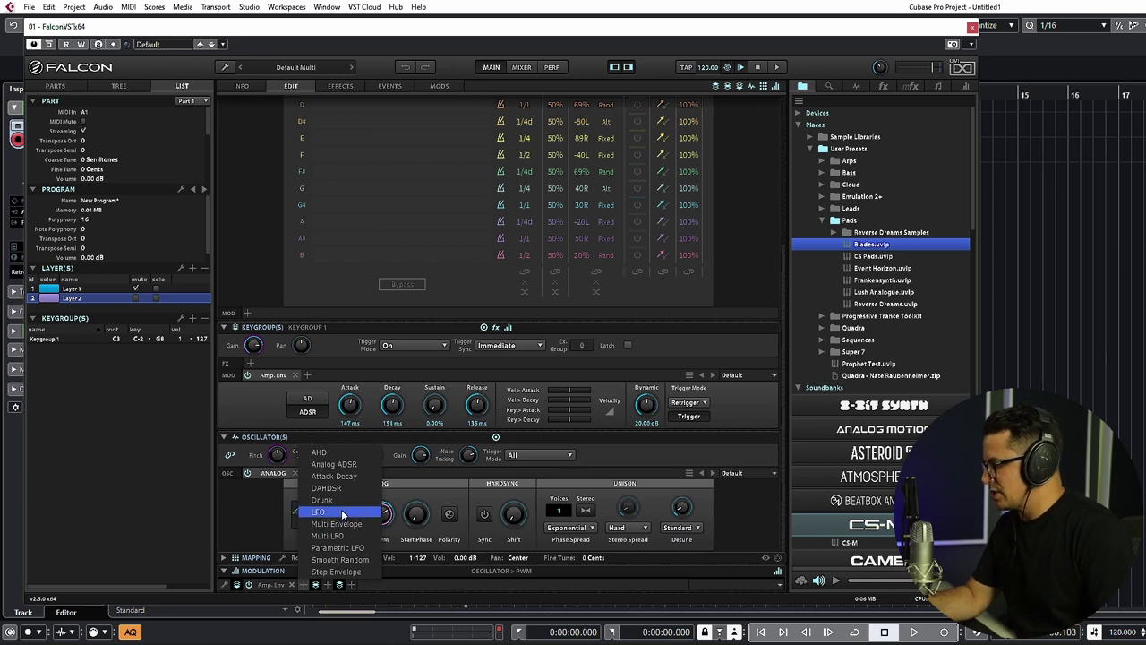
left_click(328, 535)
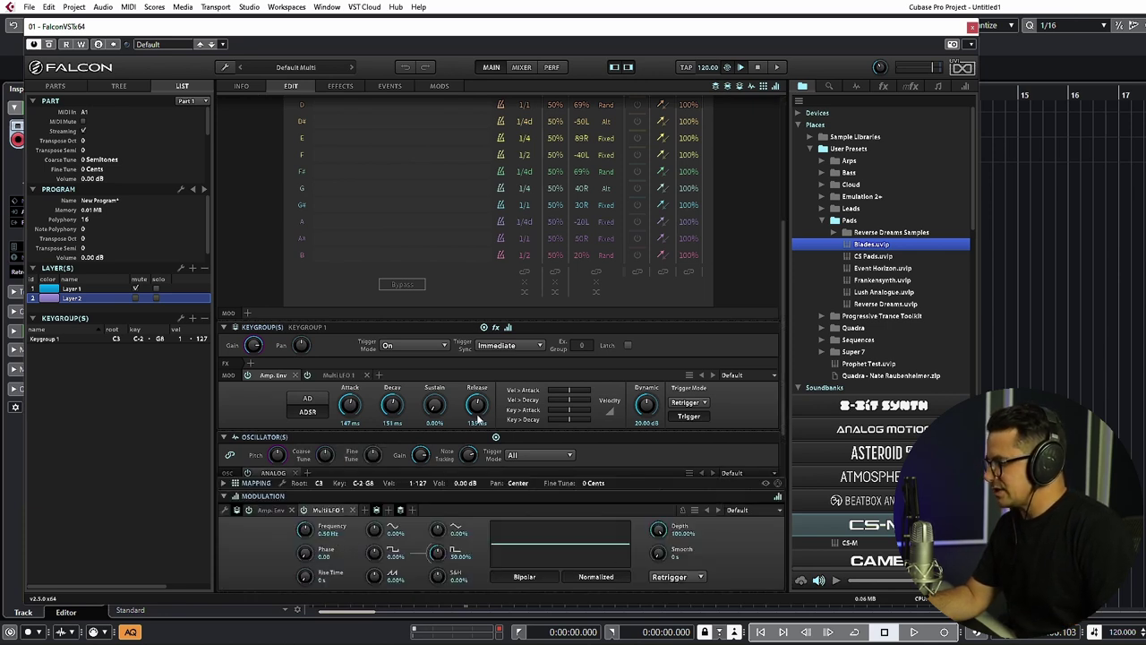
scroll(249, 186, "down", 3)
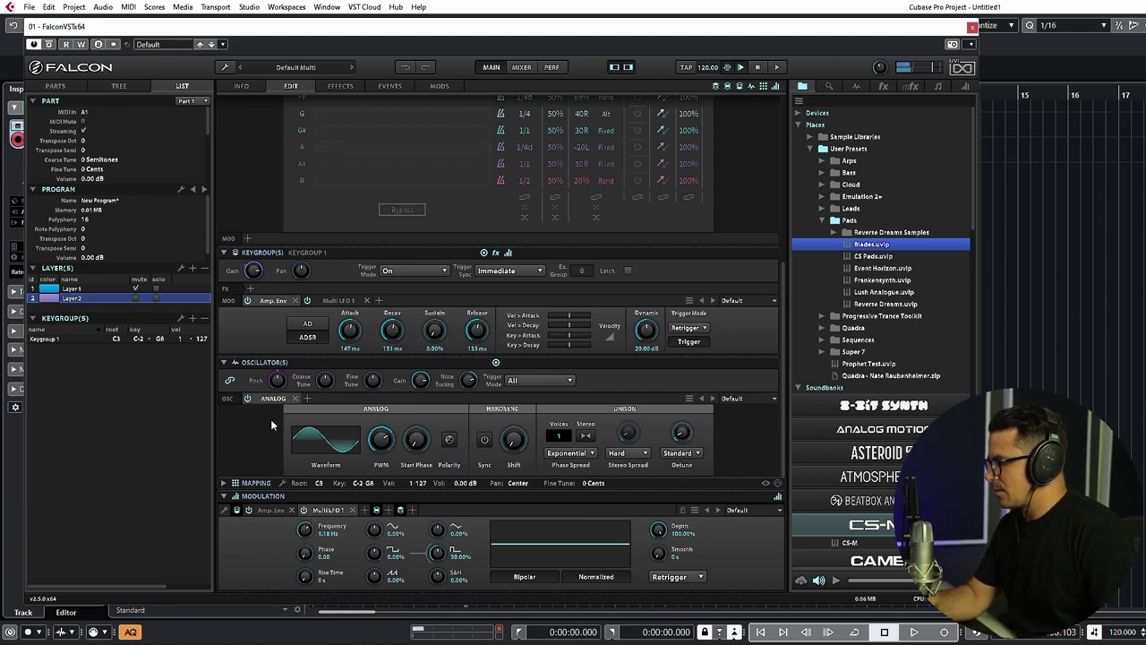
left_click_drag(364, 510, 385, 447)
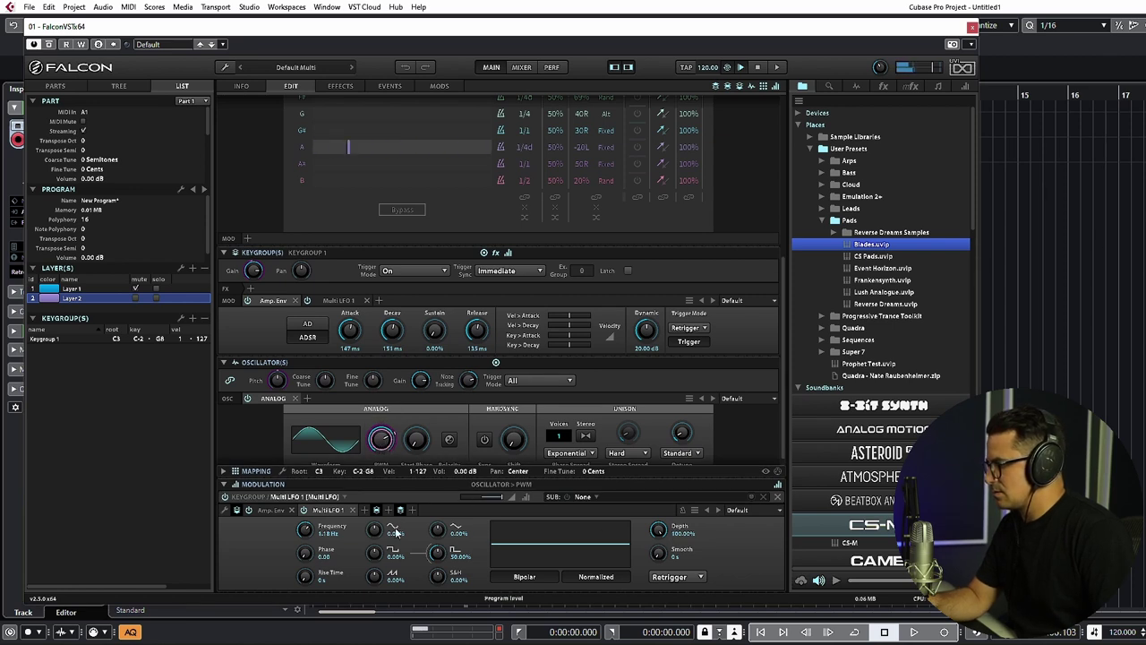
Set the Multi LFO to 0.62 Hz with sine 19.20%, triangle -14.40%, saw 20.00%, S&H -43.60% and pulse width 52.88%
left_click_drag(375, 535, 381, 525)
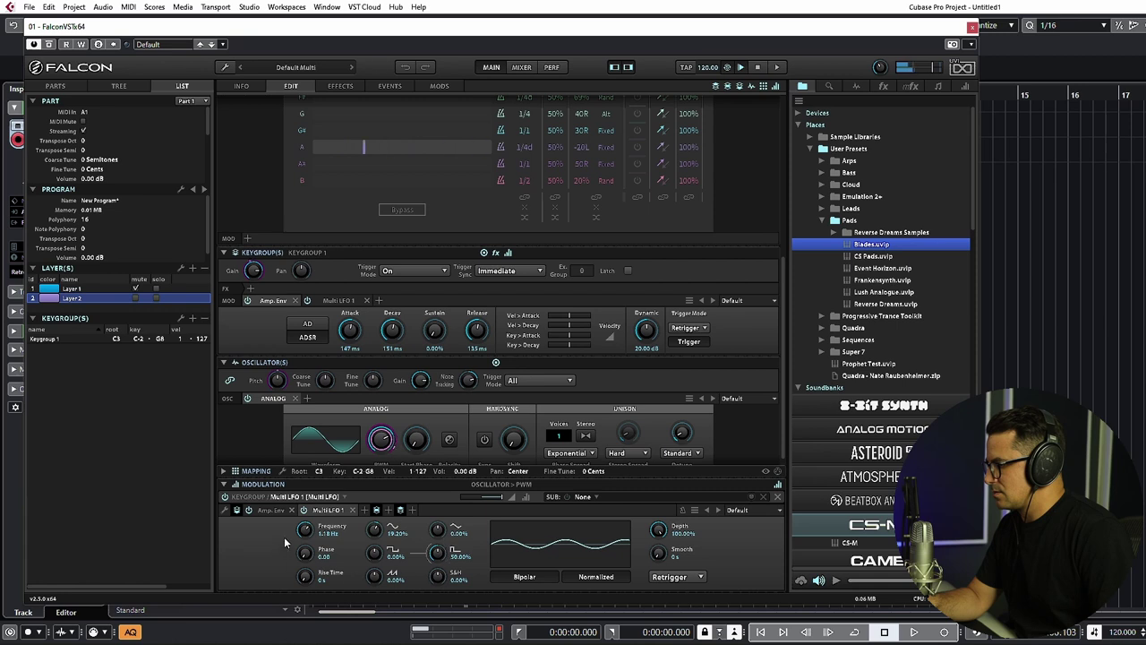
left_click_drag(305, 529, 317, 544)
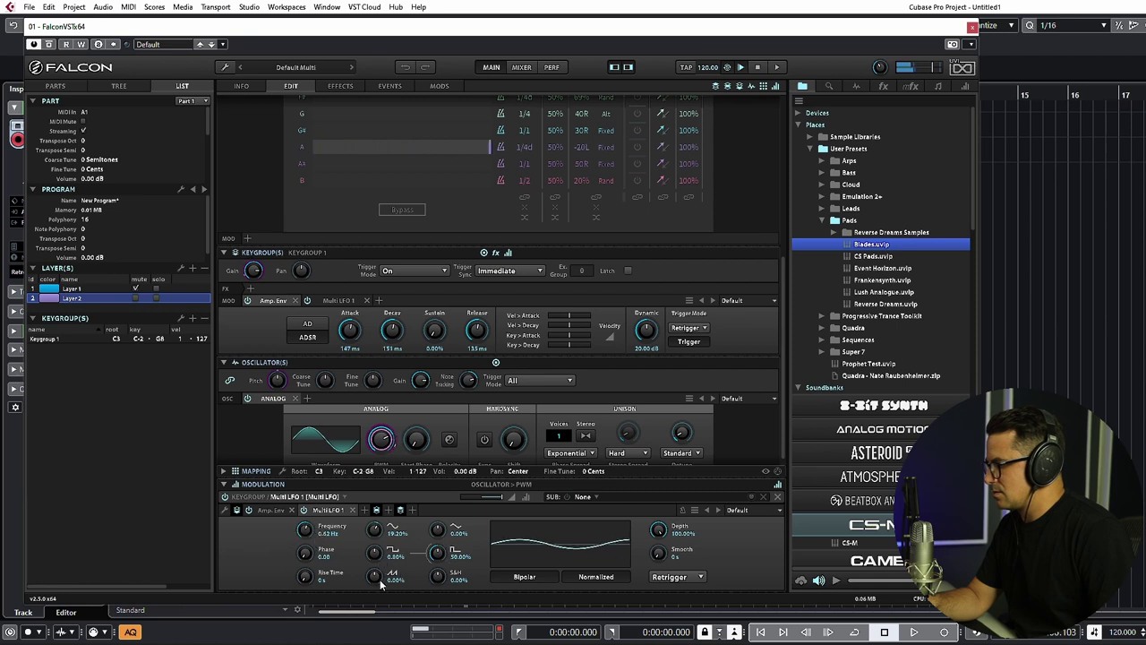
left_click_drag(381, 584, 438, 600)
left_click_drag(448, 553, 374, 550)
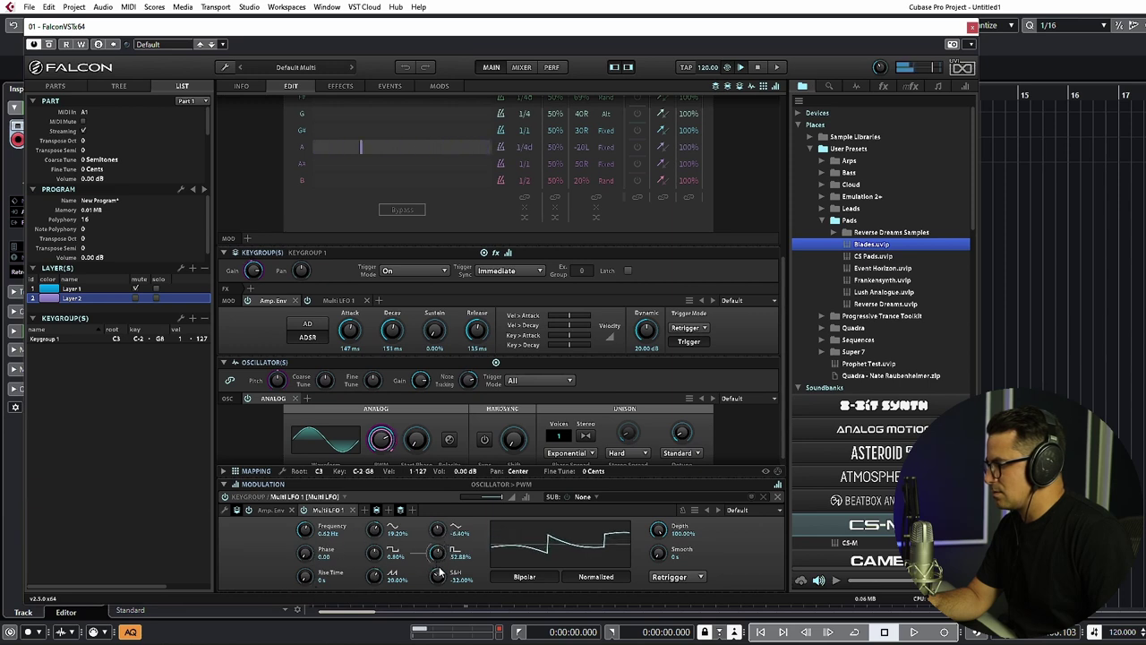
left_click_drag(438, 571, 438, 588)
left_click_drag(437, 534, 436, 543)
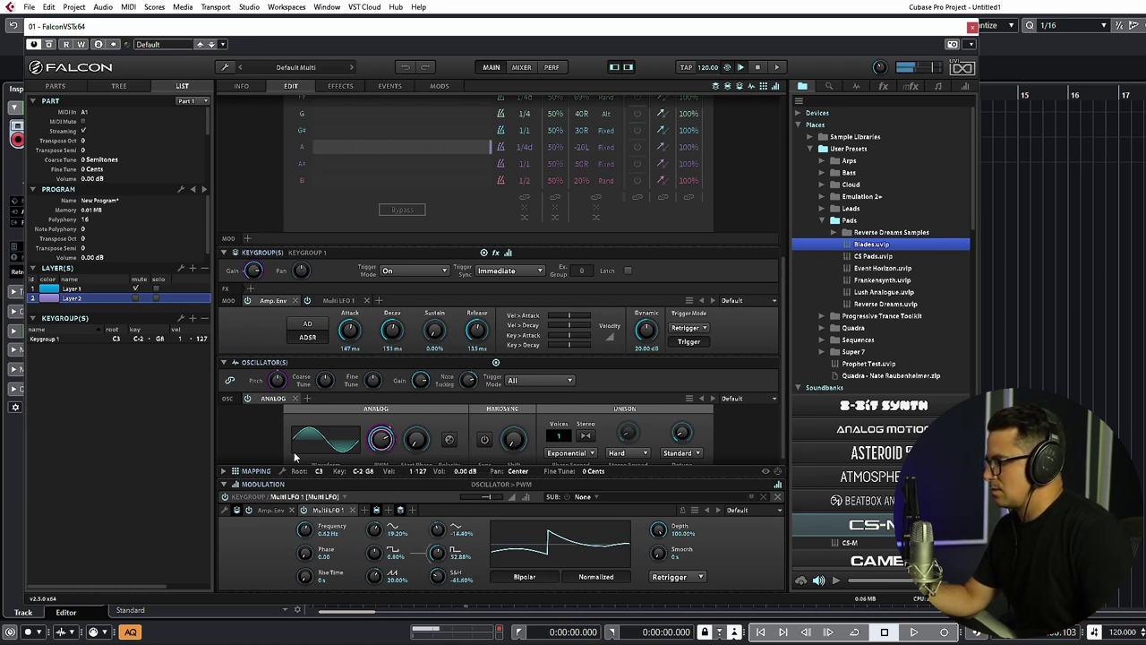
Shorten the keygroup's Amp. Env to an attack of 118 ms and a decay of 35.7 ms
left_click(270, 516)
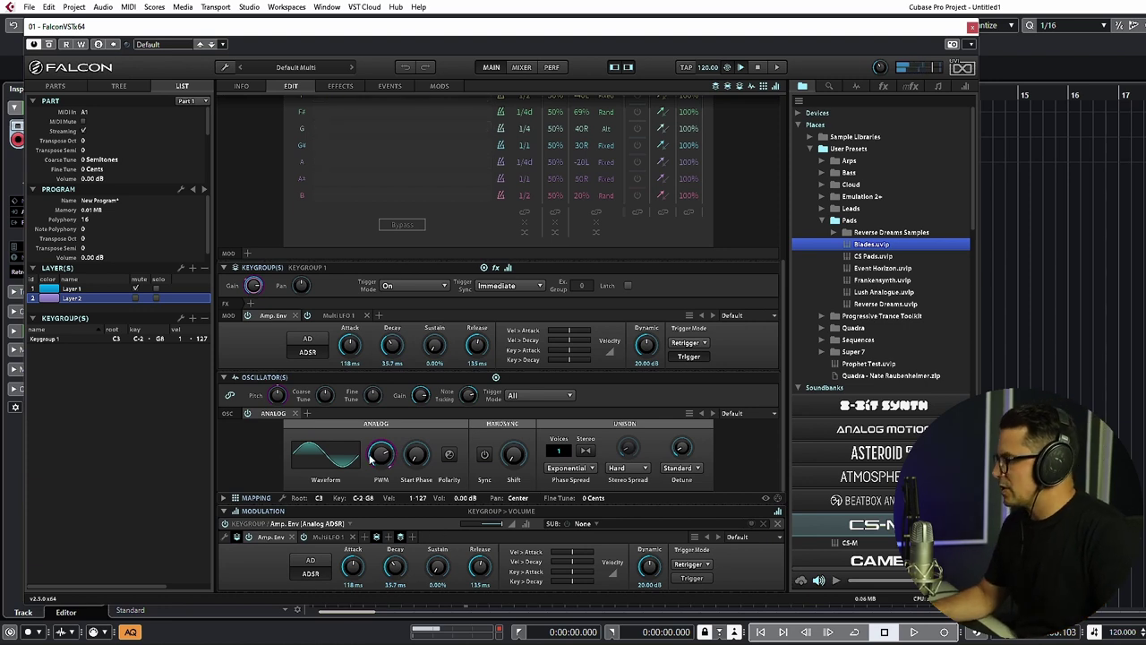
Add a Dual Delay insert effect to Layer 2 with the stereo delay preset Ping Pong 8
scroll(360, 349, "up", 5)
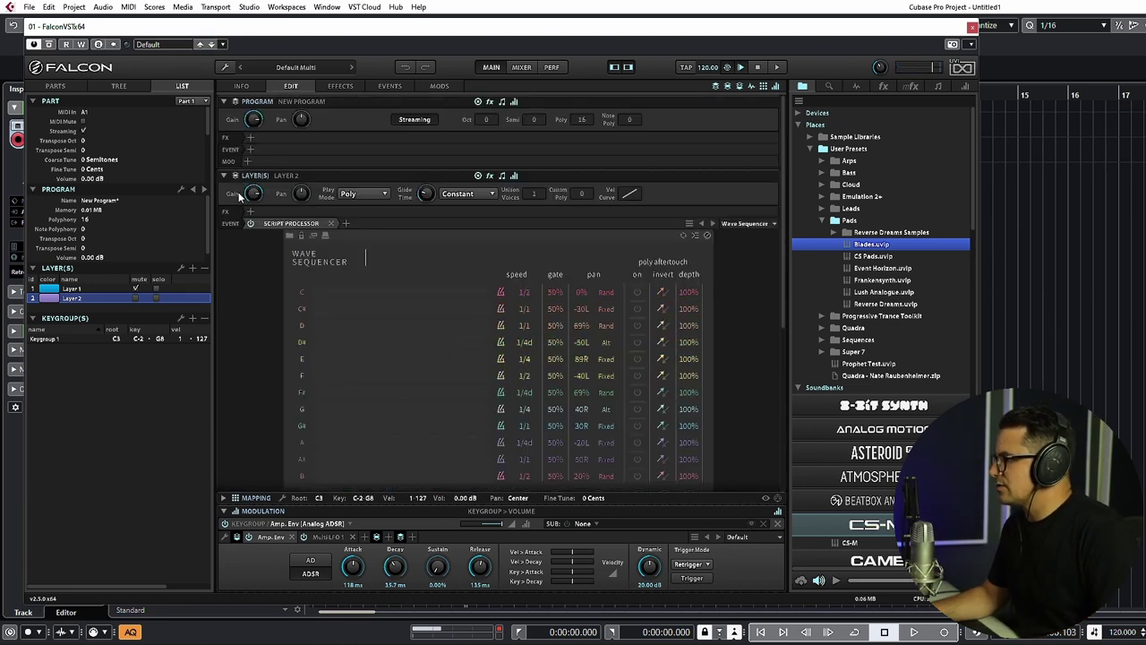
left_click(252, 211)
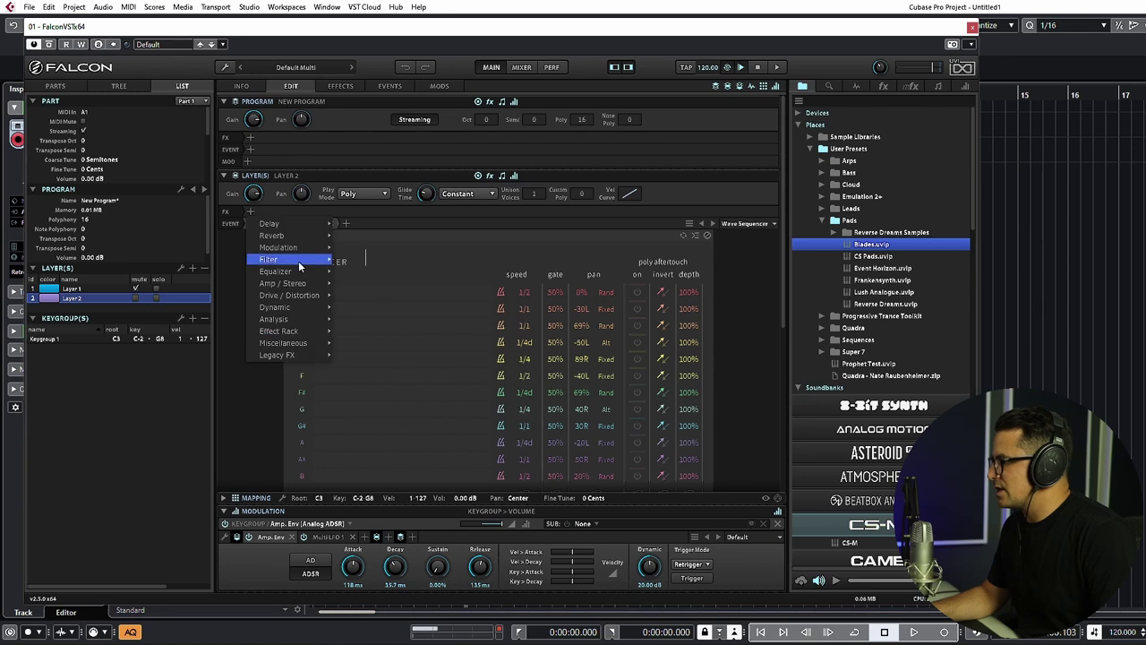
mouse_move(292, 223)
mouse_move(379, 225)
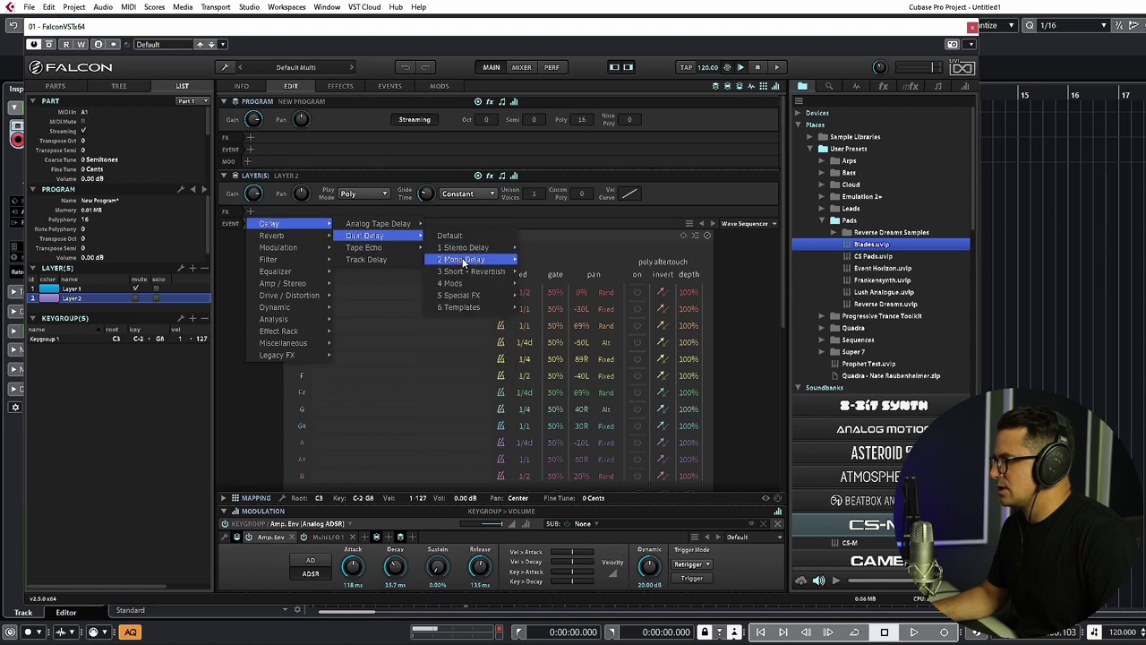
mouse_move(464, 255)
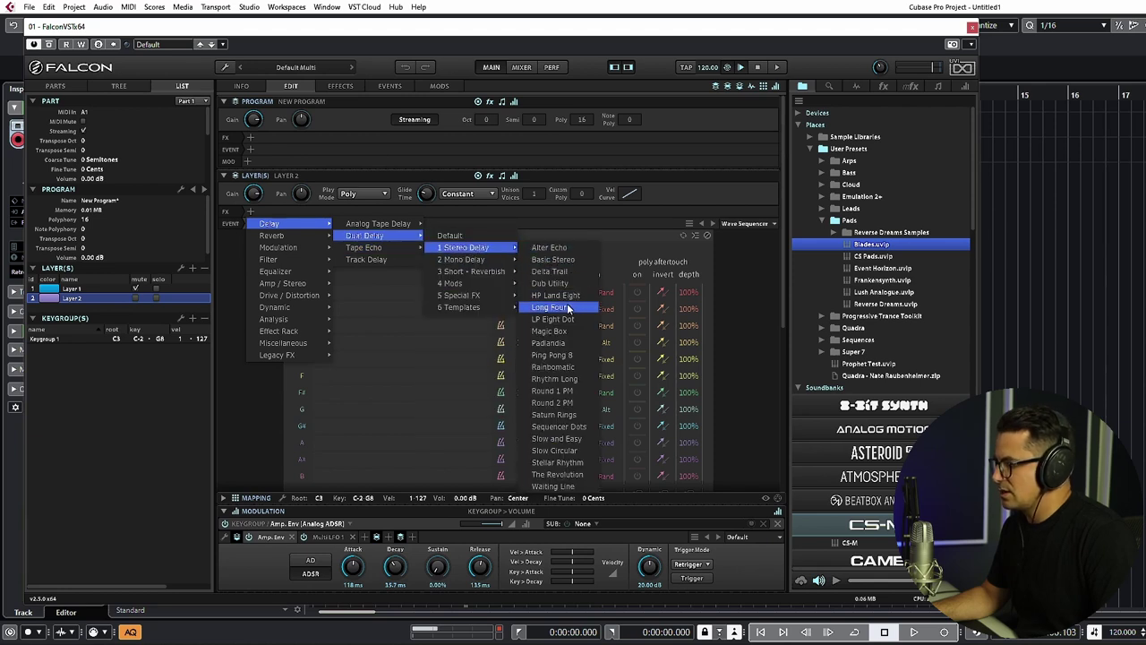
left_click(551, 354)
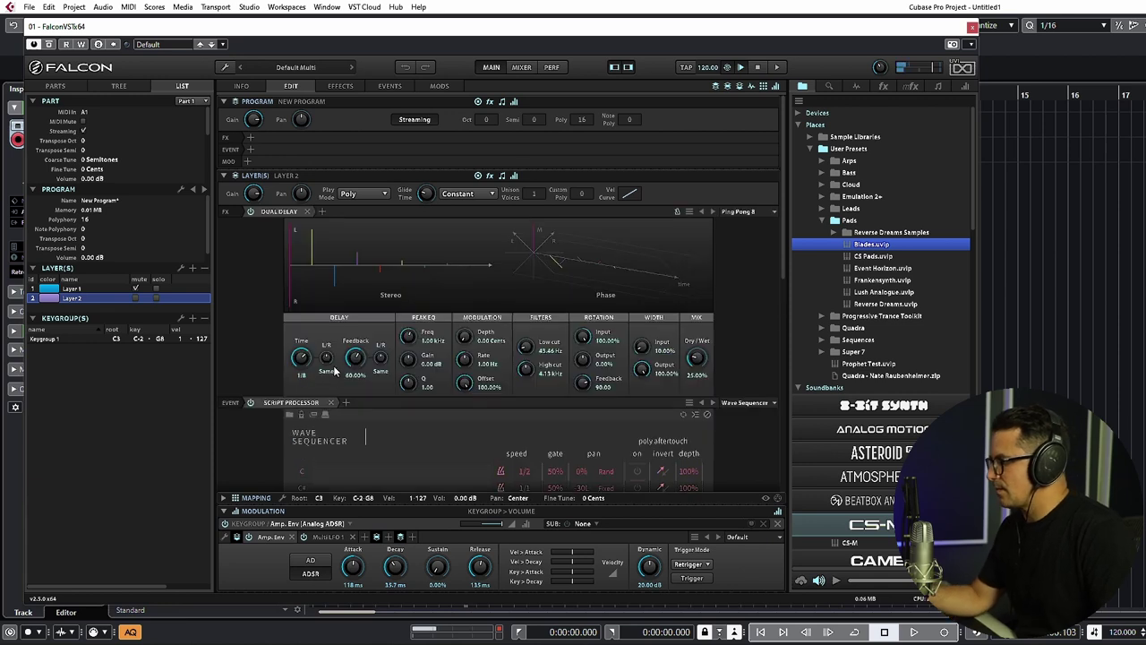
Set the Dual Delay's time to 1/4 dot, feedback to 54% and dry/wet mix to 51%
left_click(305, 358)
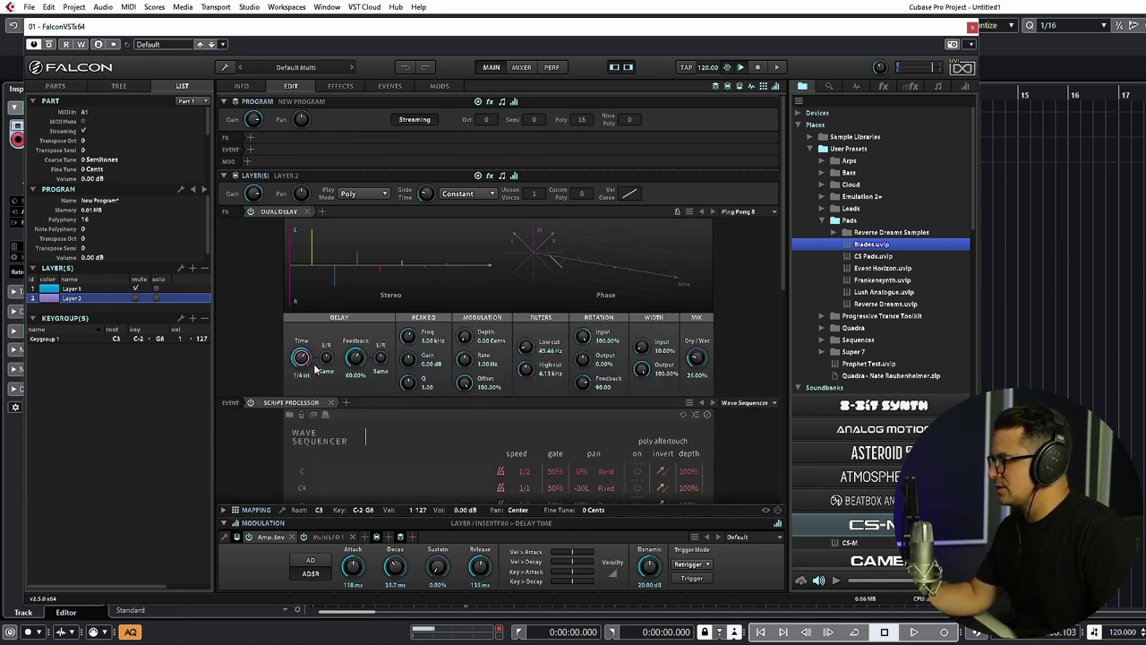
left_click_drag(355, 358, 357, 355)
left_click(697, 359)
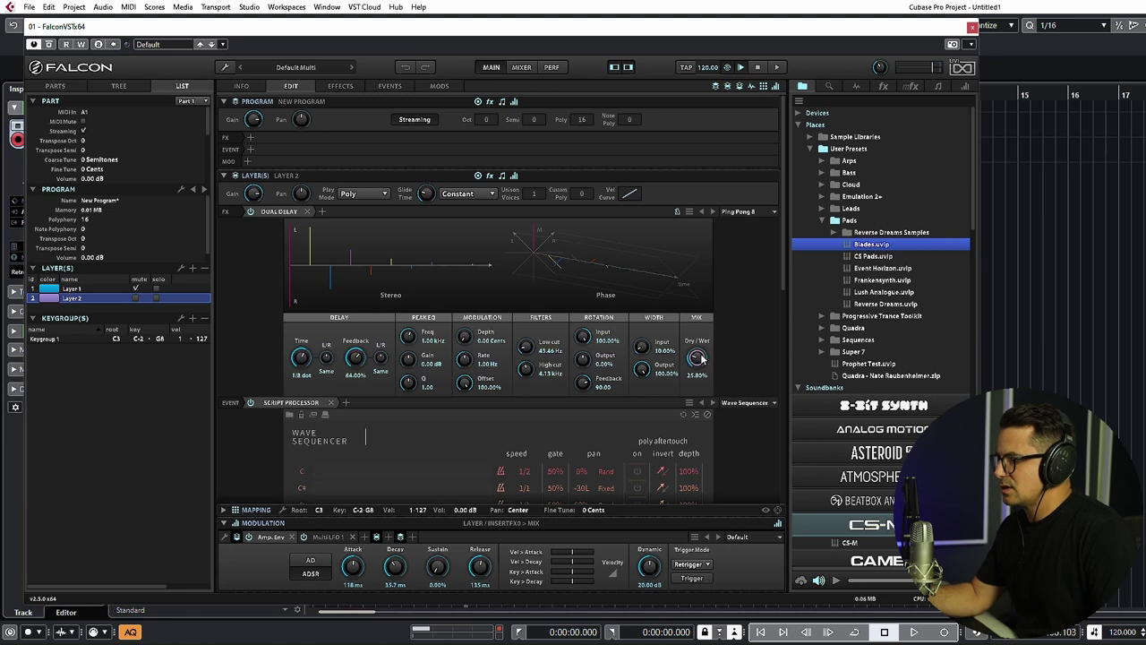
left_click_drag(712, 331, 709, 318)
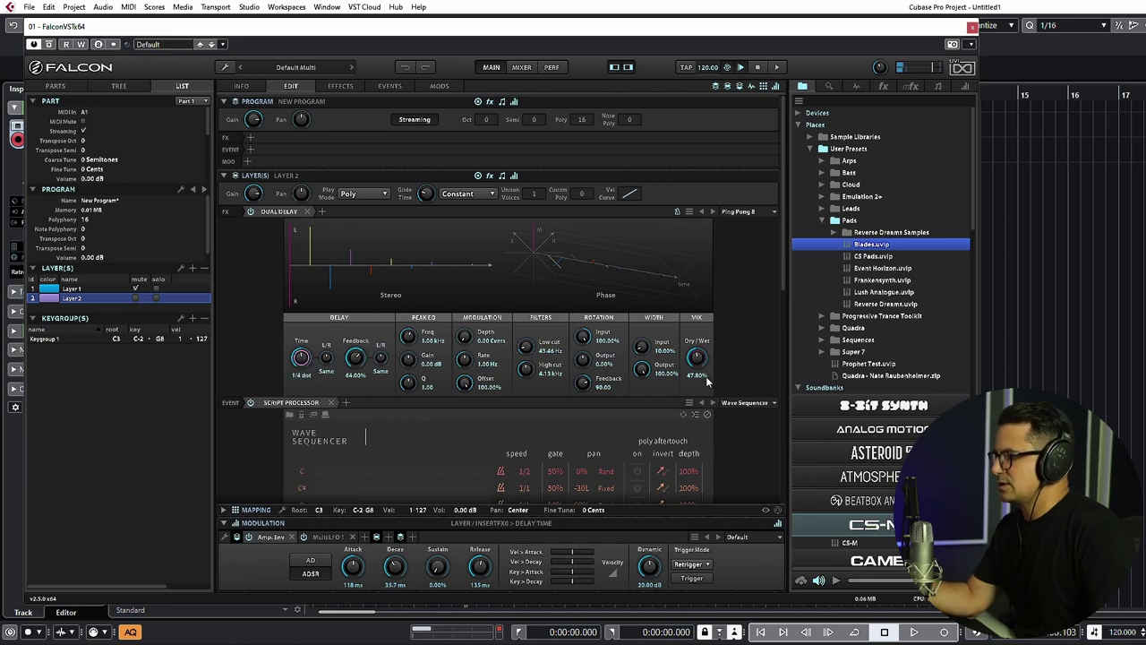
left_click_drag(707, 382, 702, 369)
left_click_drag(363, 360, 368, 379)
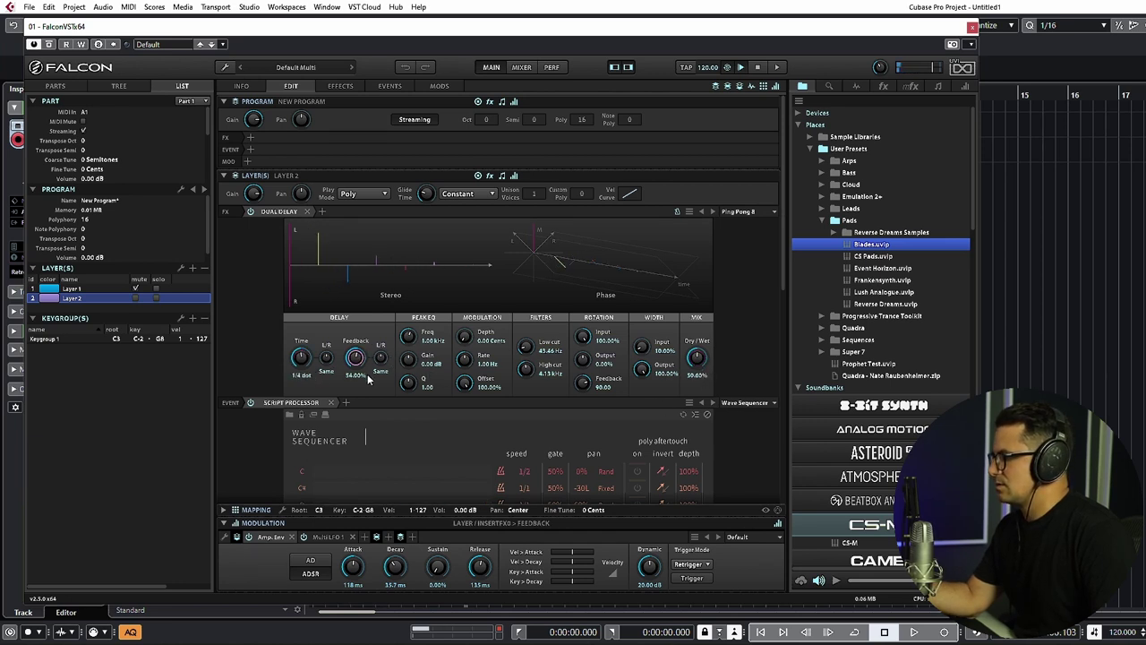
left_click_drag(693, 376, 698, 358)
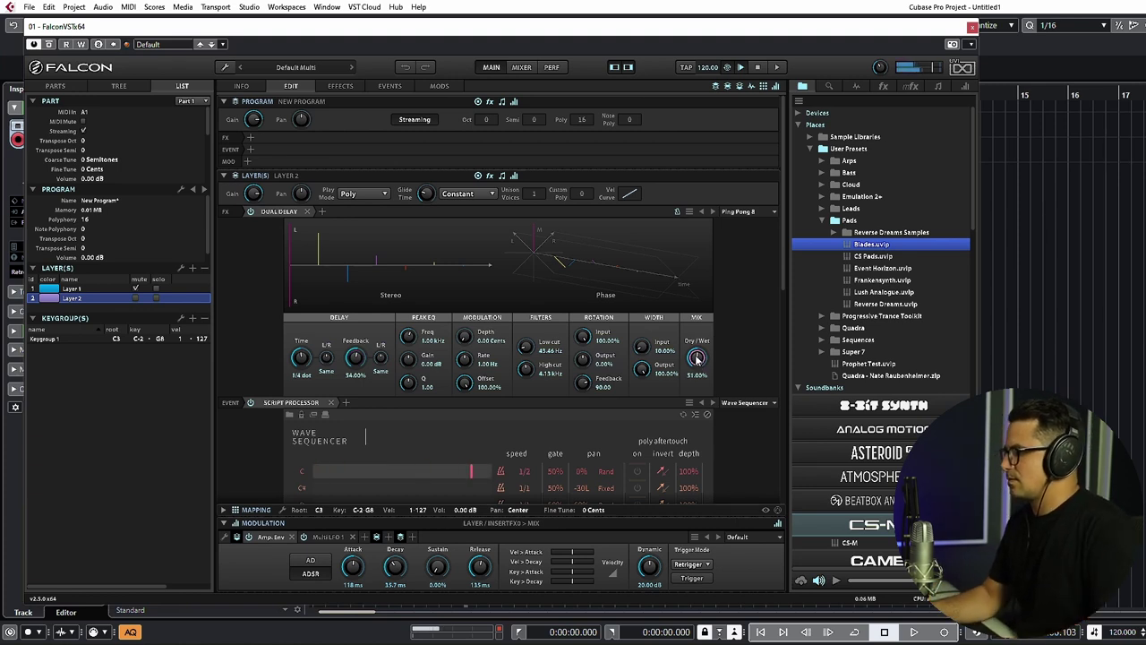
Add a Digital EQ ahead of Layer 2's Dual Delay and create a 24 dB high-pass band at about 103 Hz
left_click(322, 211)
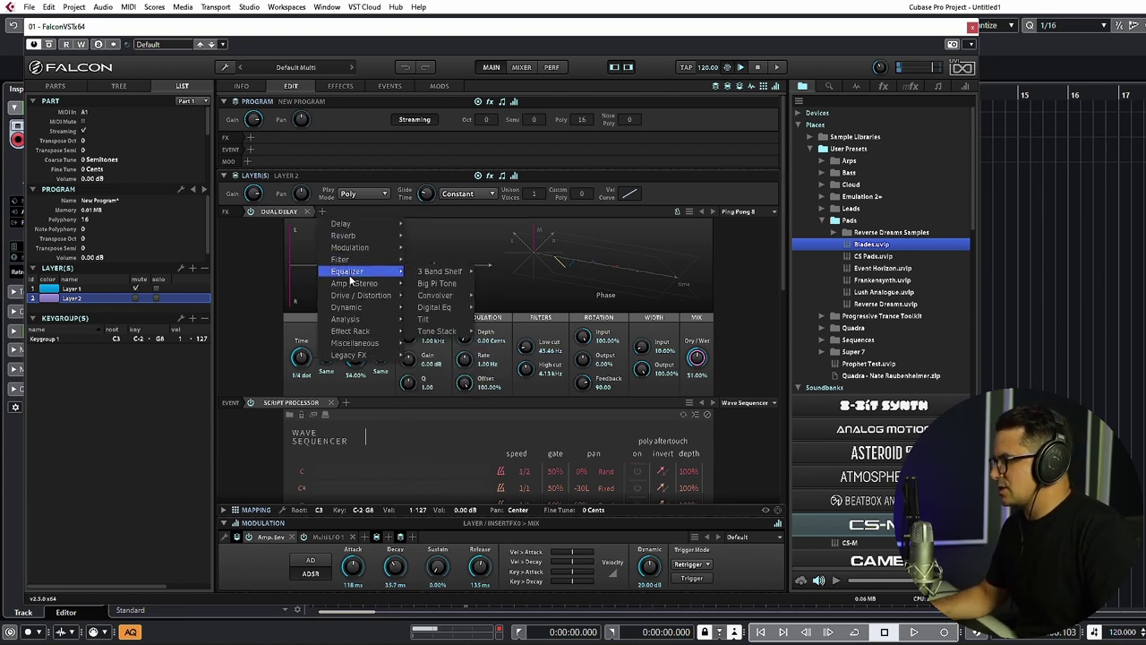
left_click(503, 317)
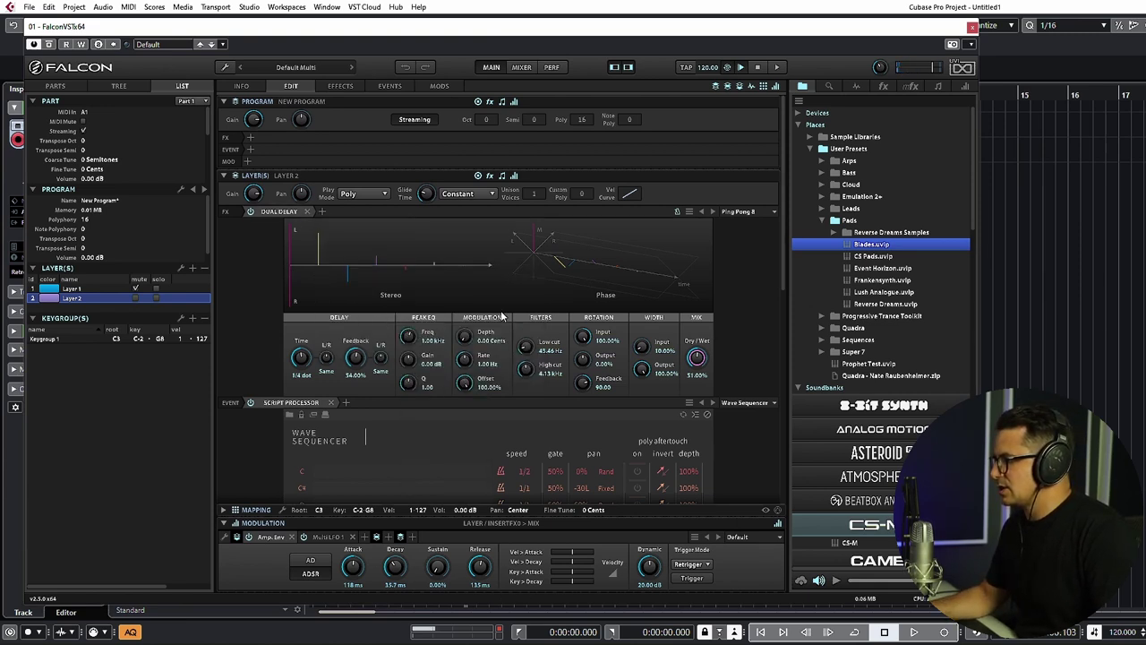
left_click_drag(349, 213, 256, 212)
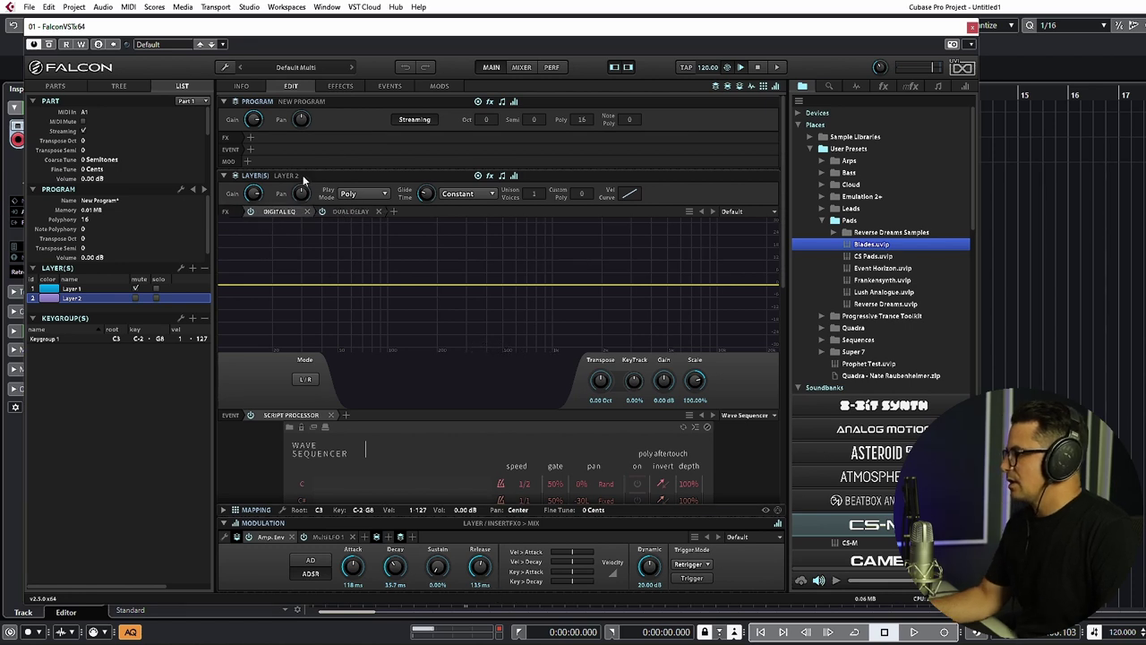
left_click_drag(226, 289, 391, 279)
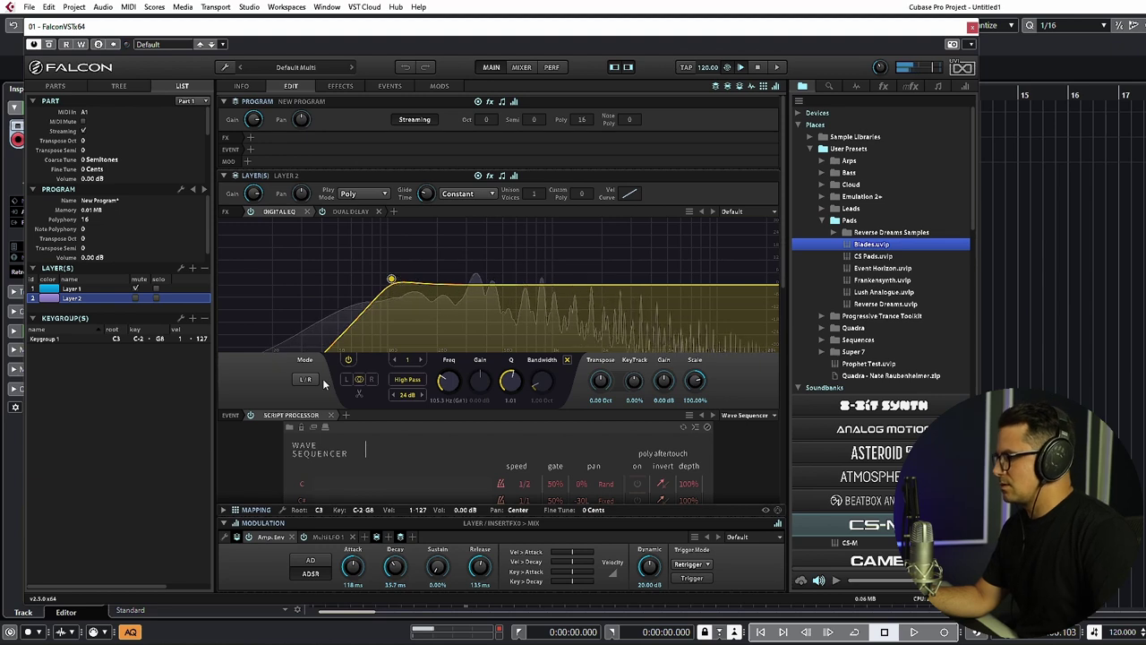
Add a new keygroup-level Smooth Random modulator to the frequency of Multi LFO 1
scroll(253, 440, "down", 10)
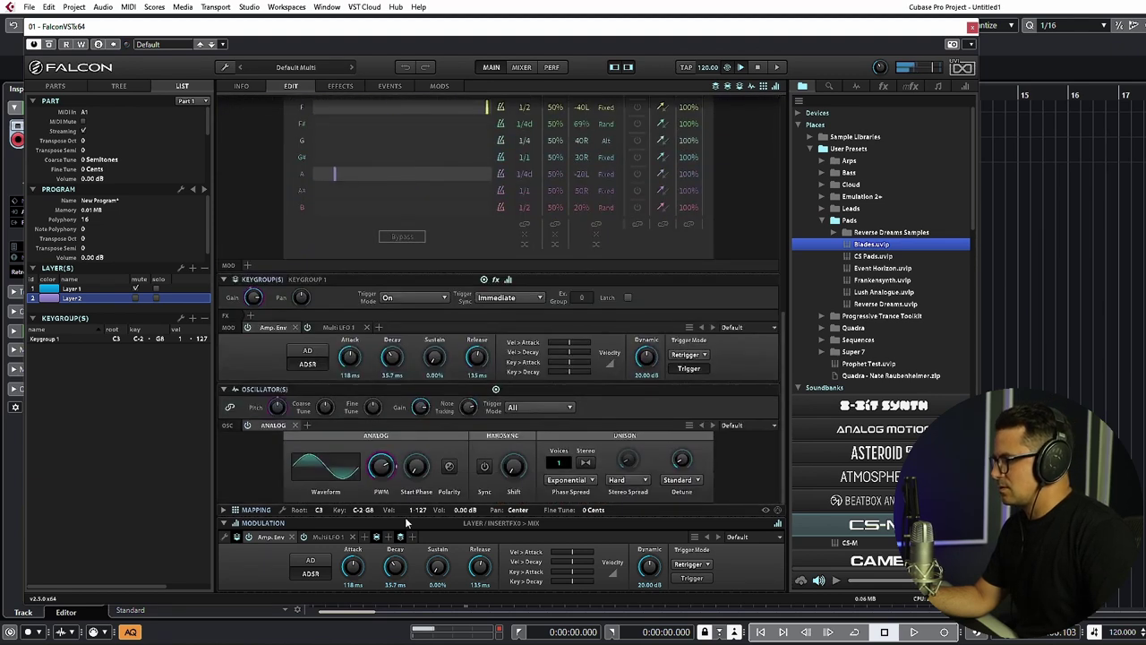
left_click(332, 537)
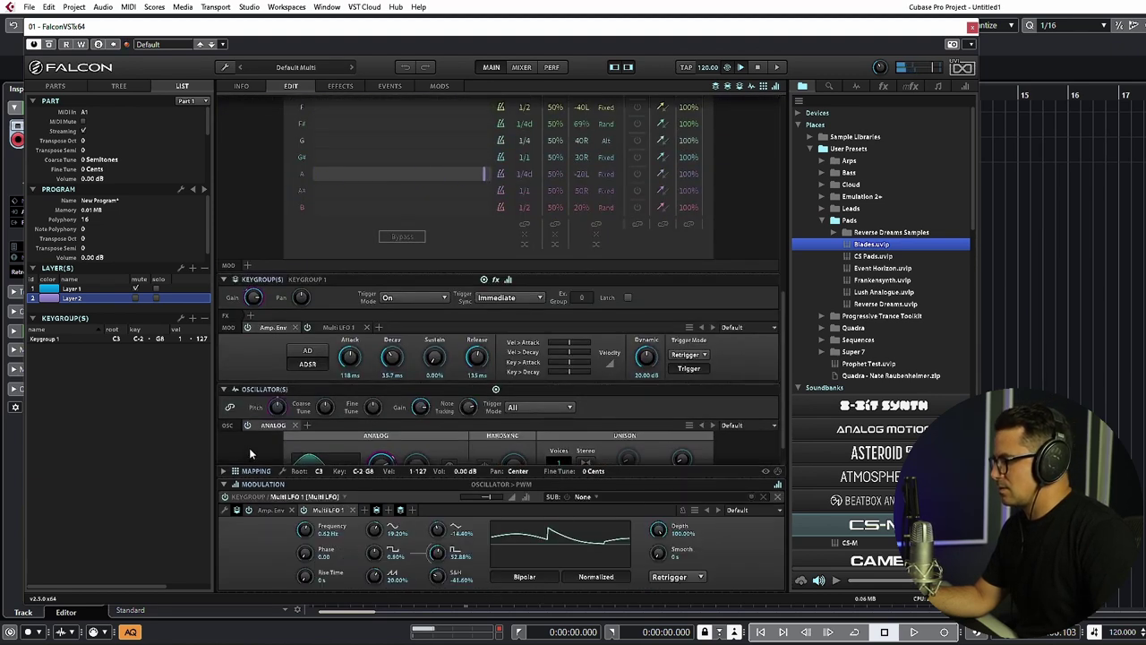
scroll(251, 454, "down", 2)
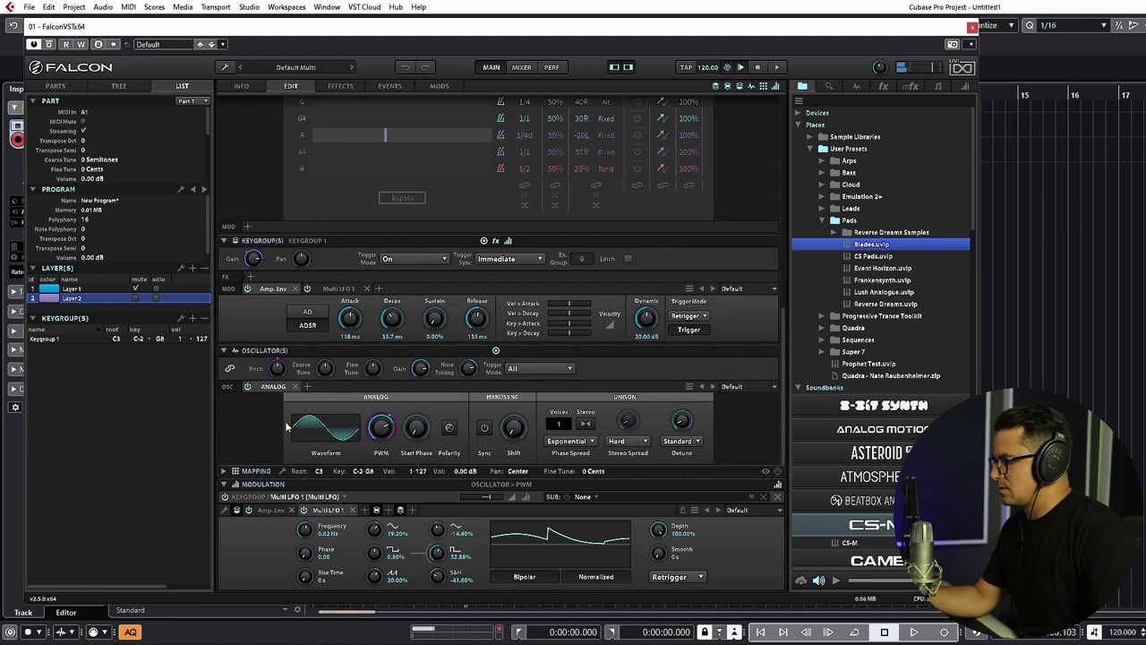
right_click(304, 532)
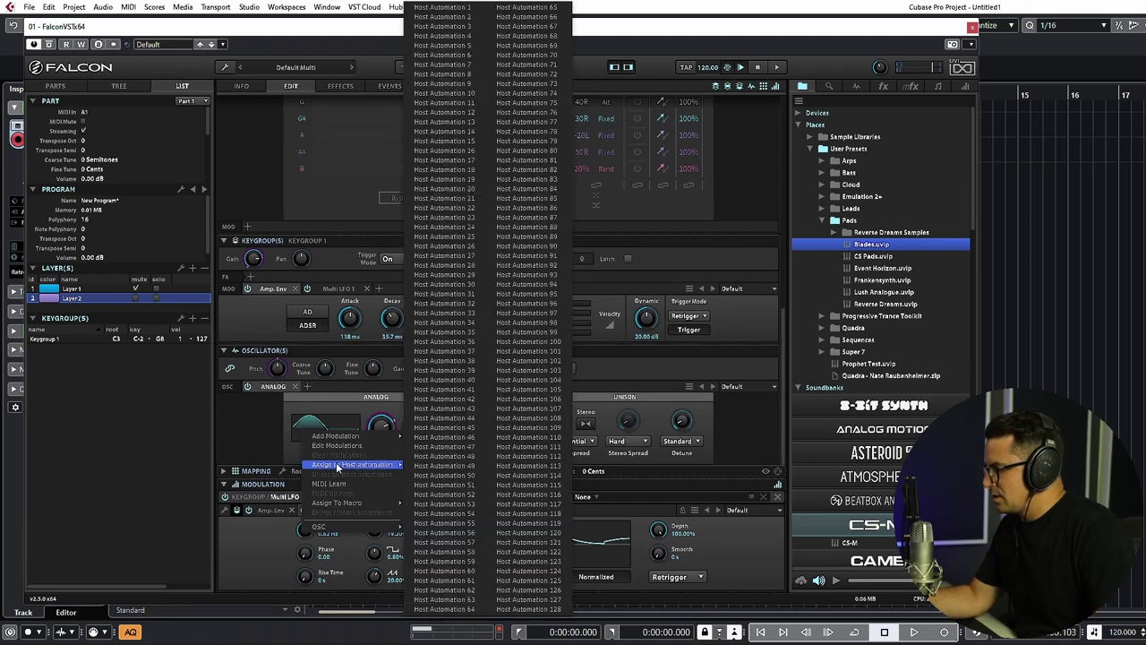
mouse_move(349, 436)
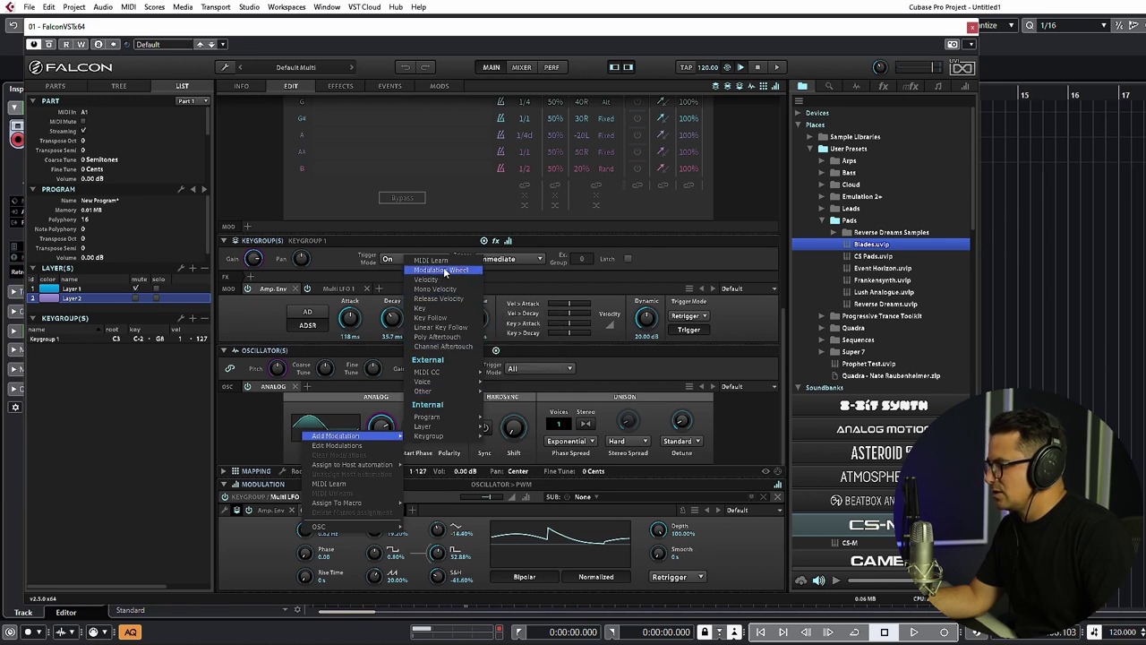
right_click(312, 529)
mouse_move(349, 433)
mouse_move(439, 434)
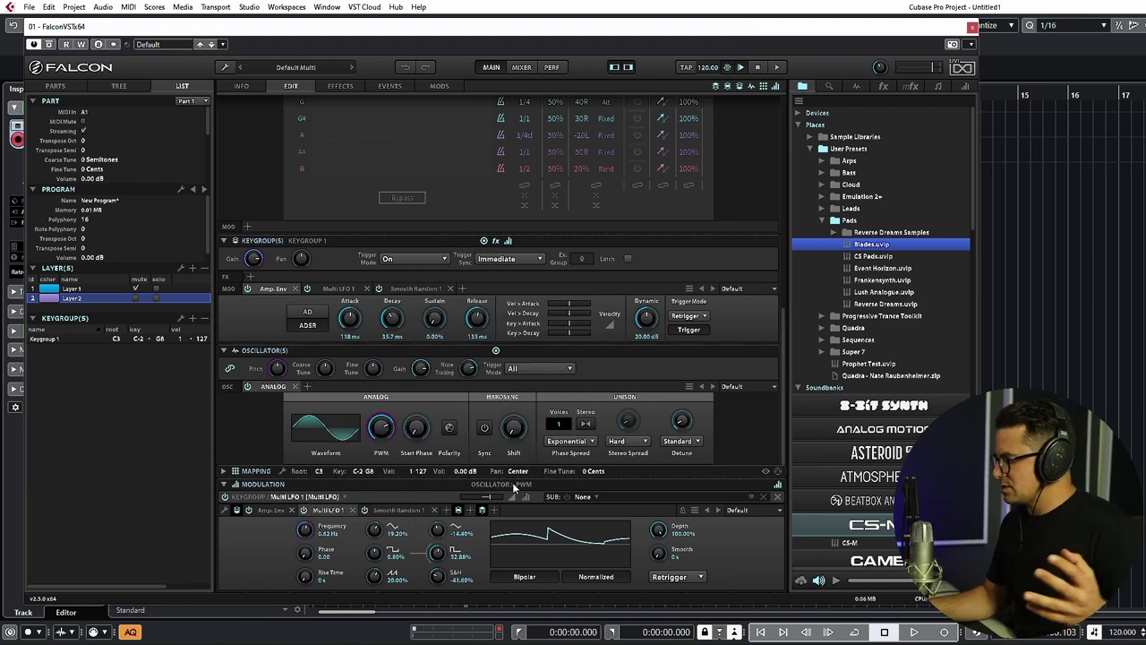
Set Smooth Random 1 to a rate of 0.03 Hz and a depth of 75.20%, with its frequency modulation amount at maximum
left_click(400, 509)
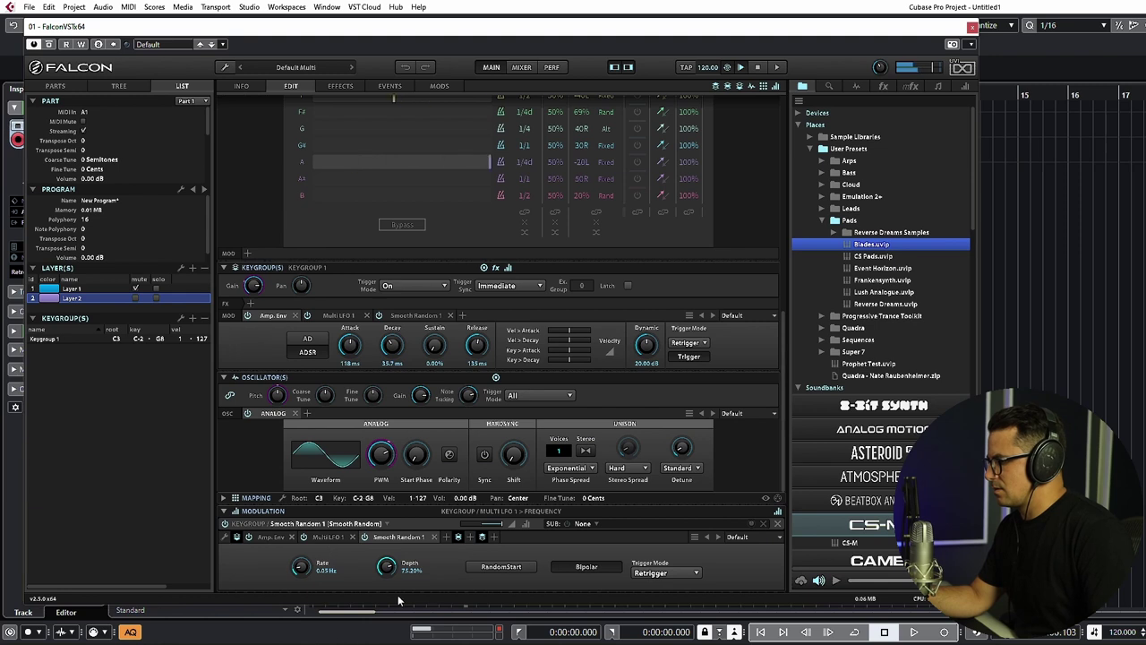
left_click(328, 536)
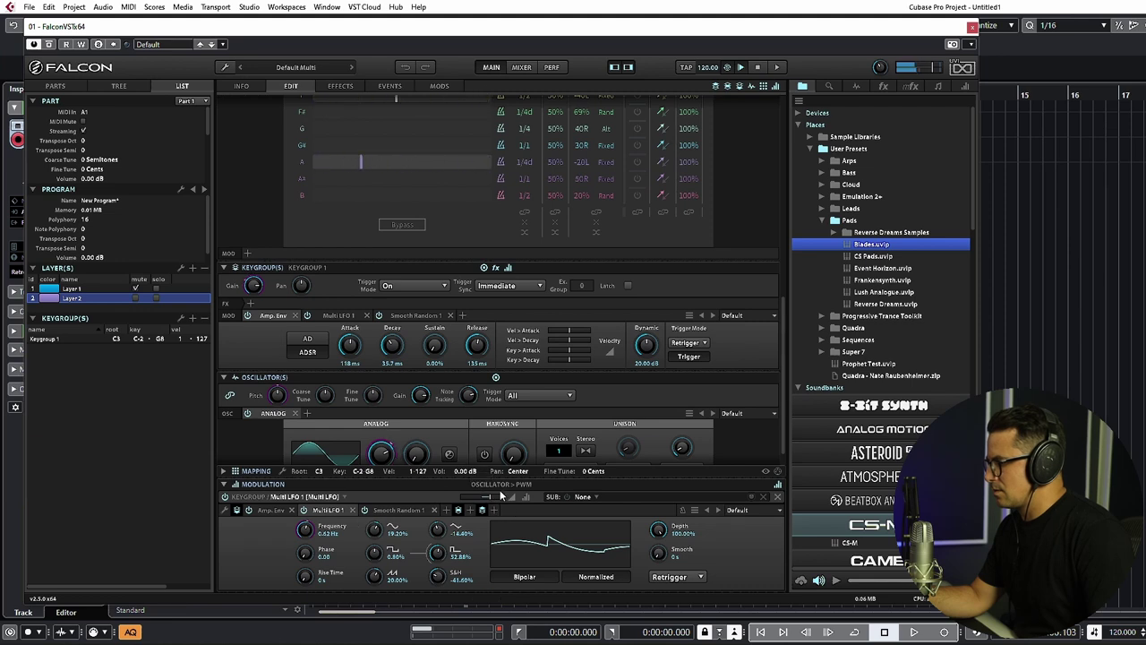
mouse_move(494, 496)
left_click(398, 509)
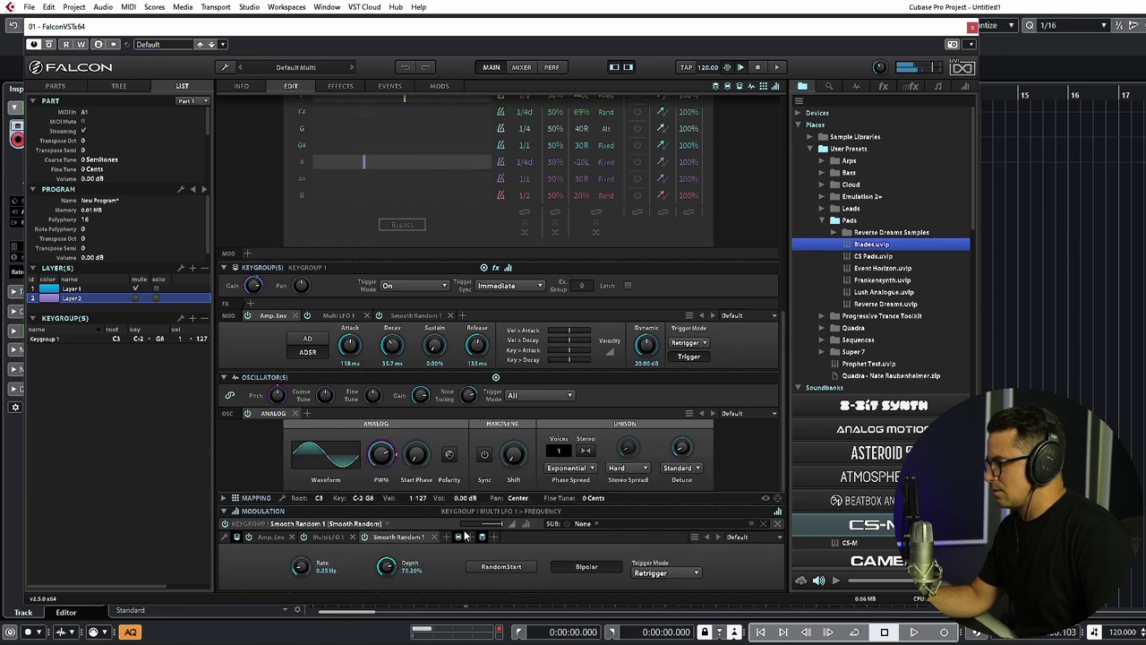
left_click_drag(500, 528, 615, 534)
left_click(327, 537)
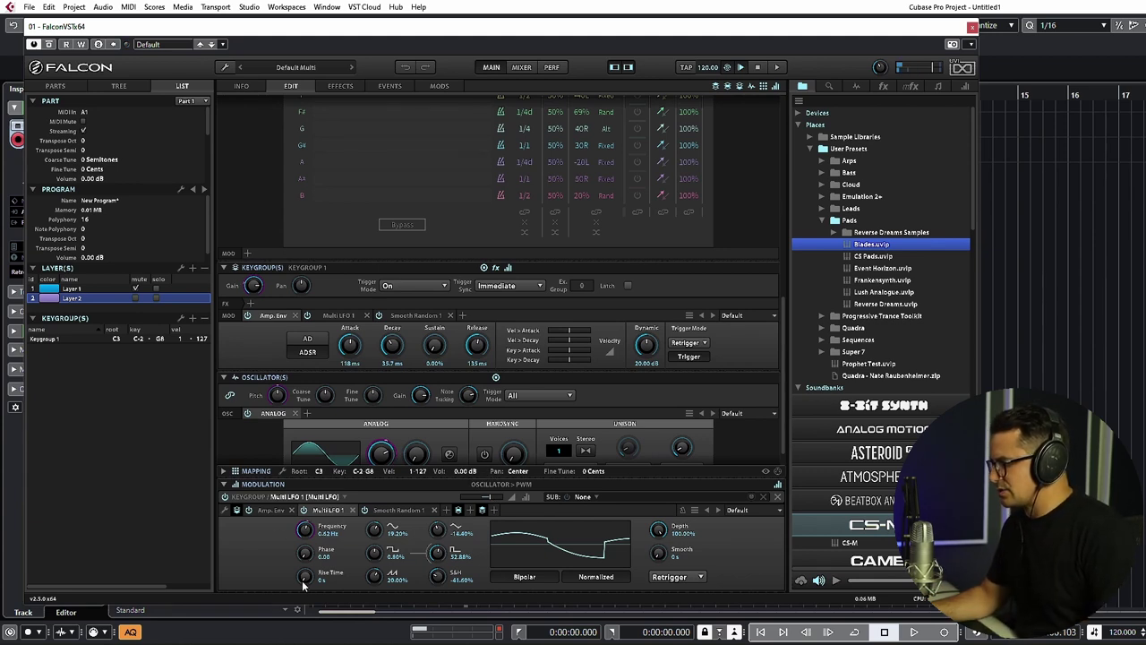
Set Smooth Random 1 to No Retrigger, lower its depth to 55.20% and reduce its modulation amount on the Multi LFO frequency
left_click(398, 509)
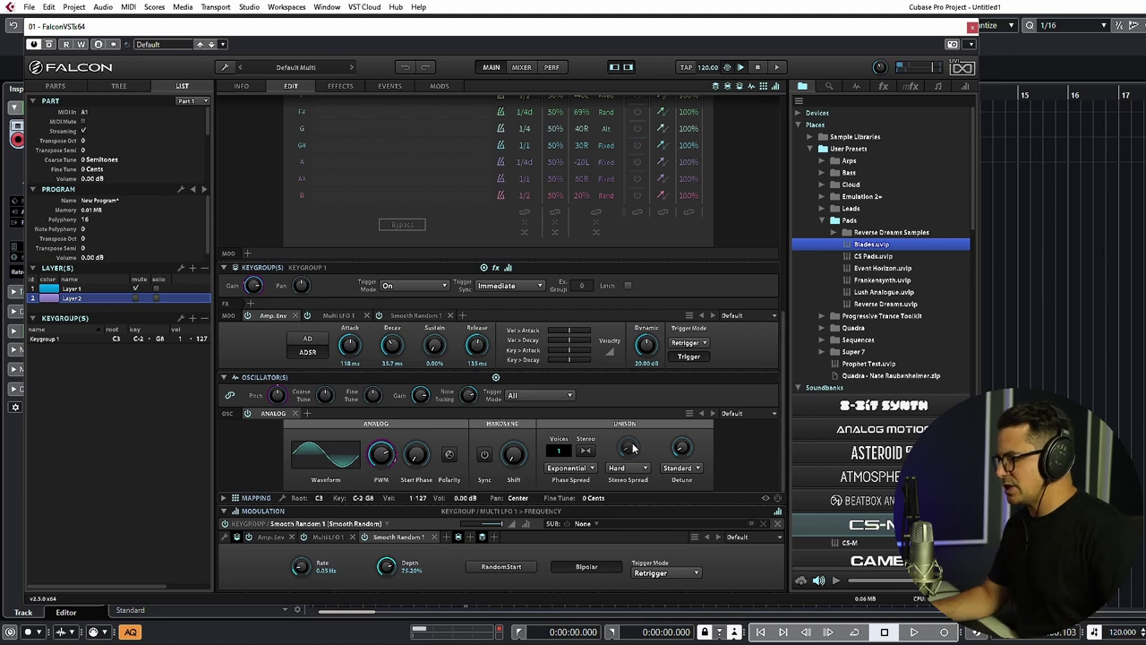
left_click(701, 573)
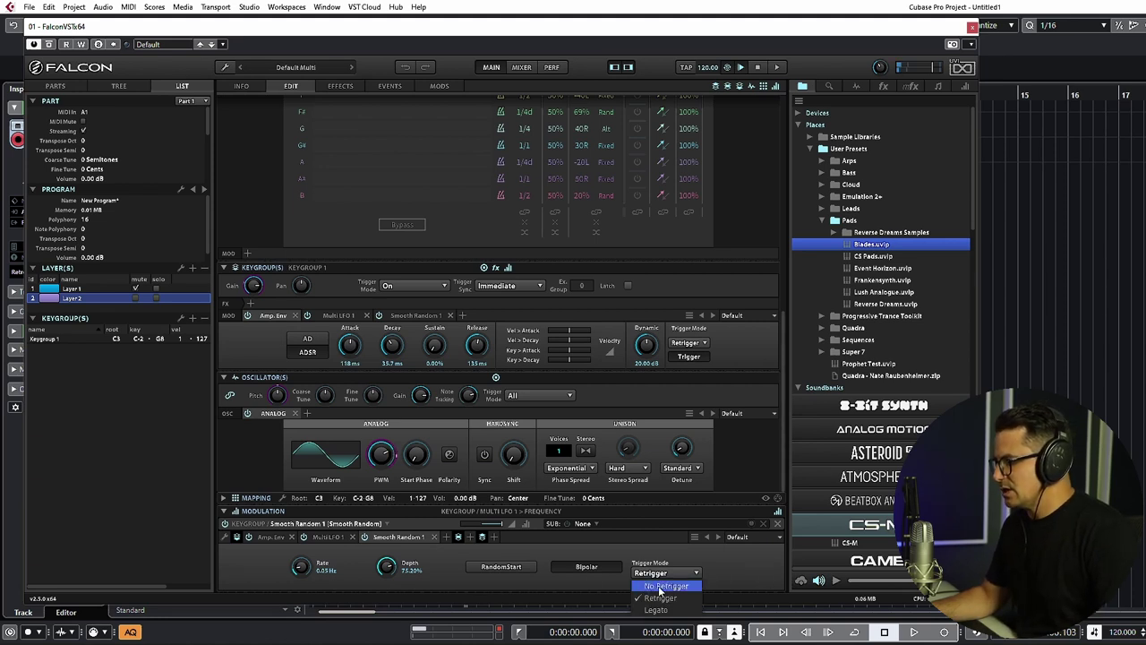
left_click(658, 585)
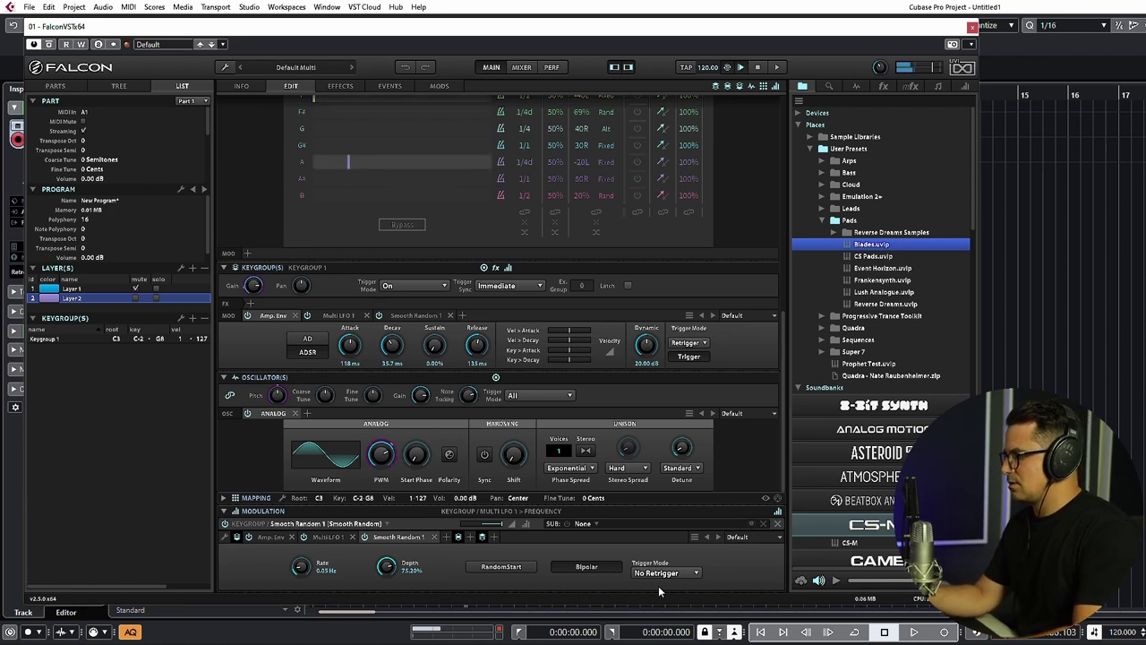
mouse_move(491, 527)
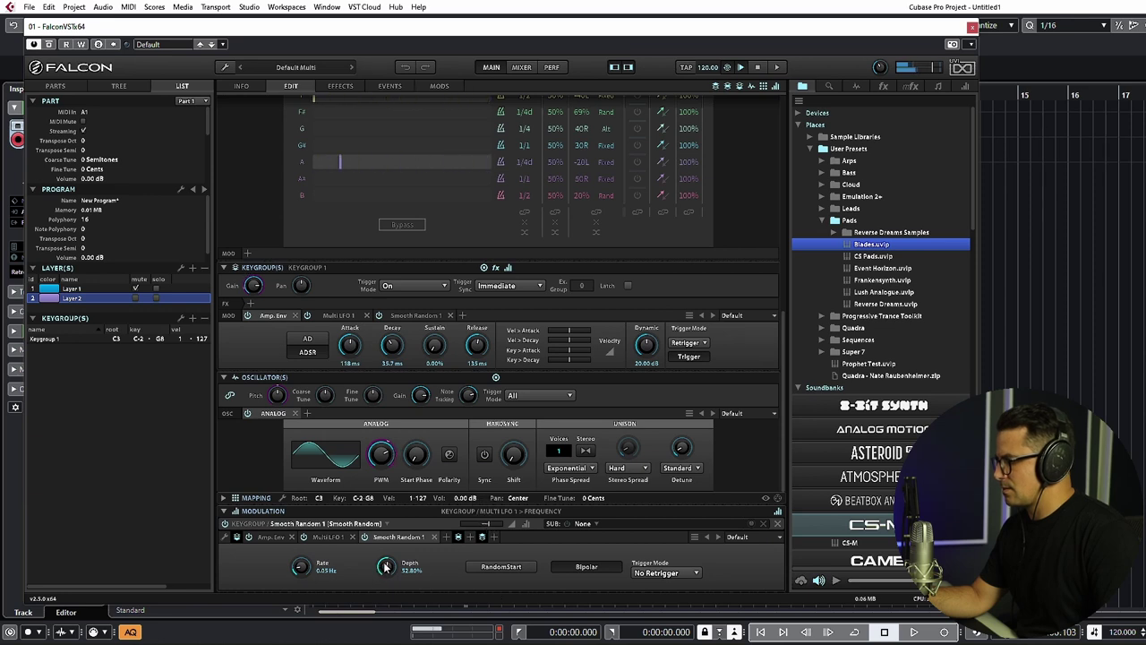
scroll(388, 564, "down", 4)
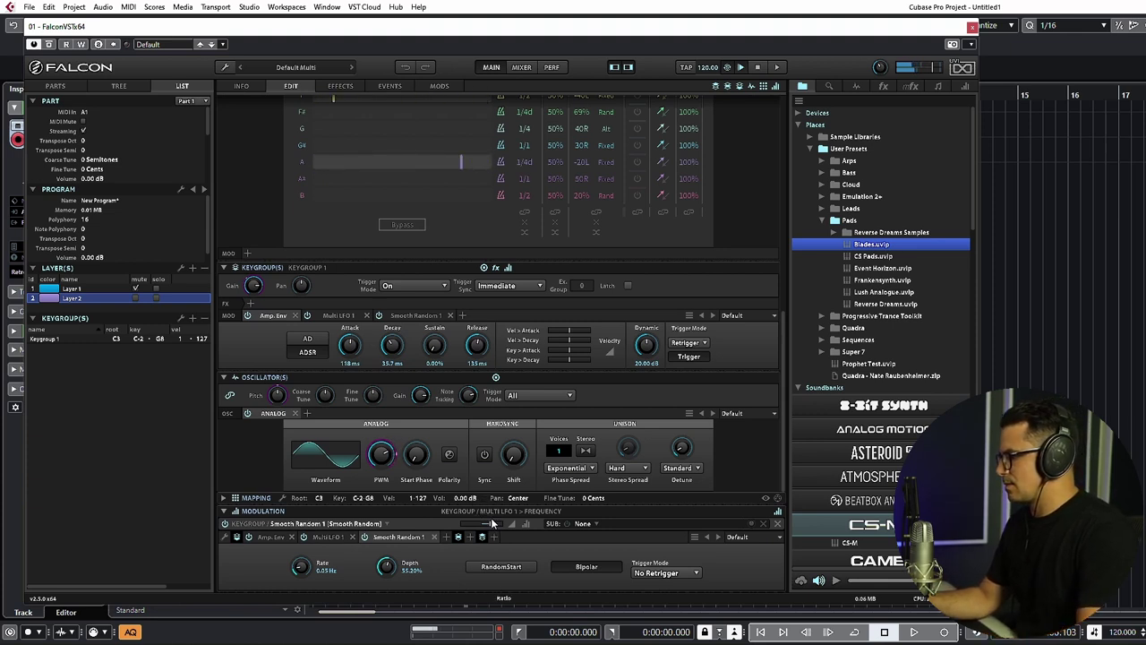
left_click(328, 536)
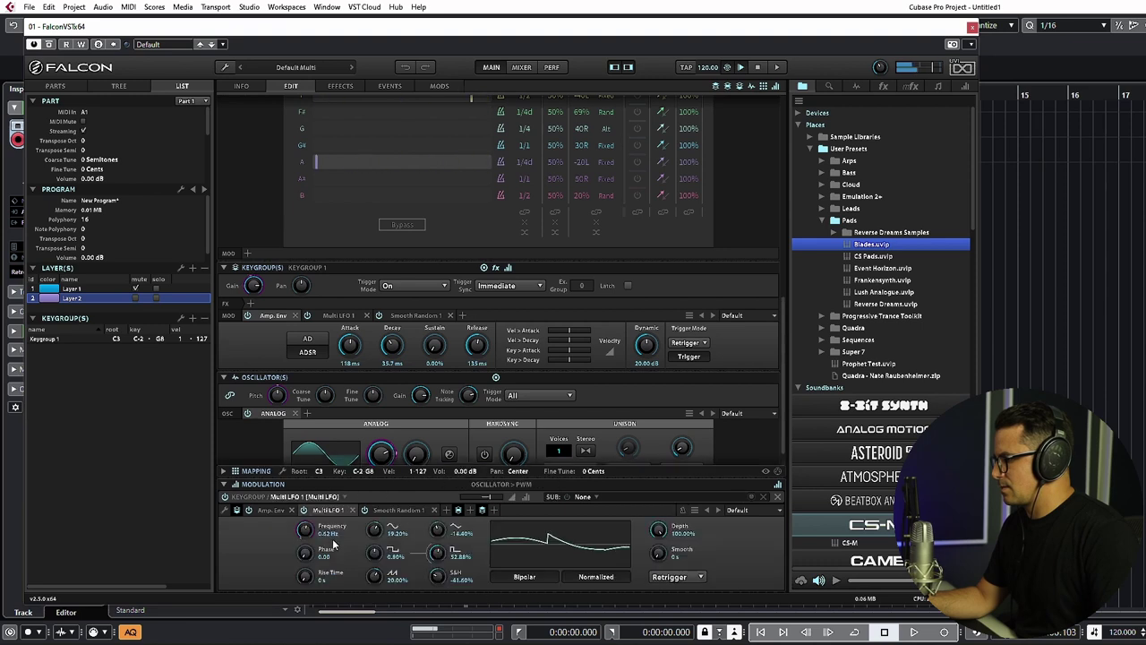
Modulate the oscillator's PWM slightly with Amp. Env and shorten that envelope to about 94.4 ms attack, 33.1 ms decay and 15.6 ms release
left_click(271, 509)
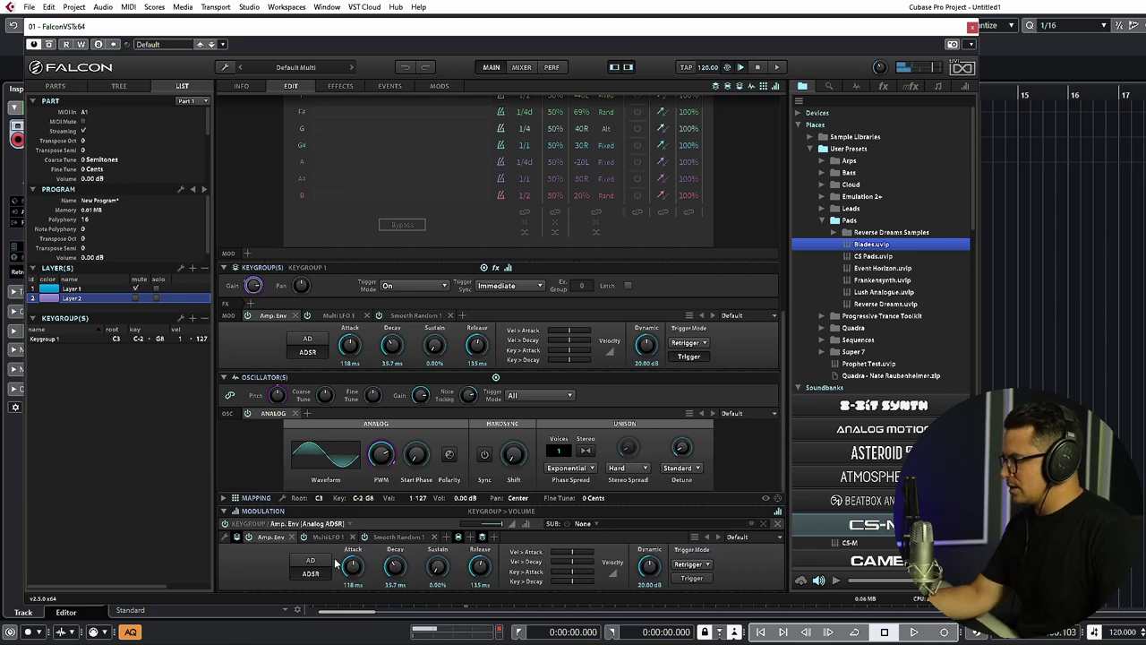
left_click(380, 454)
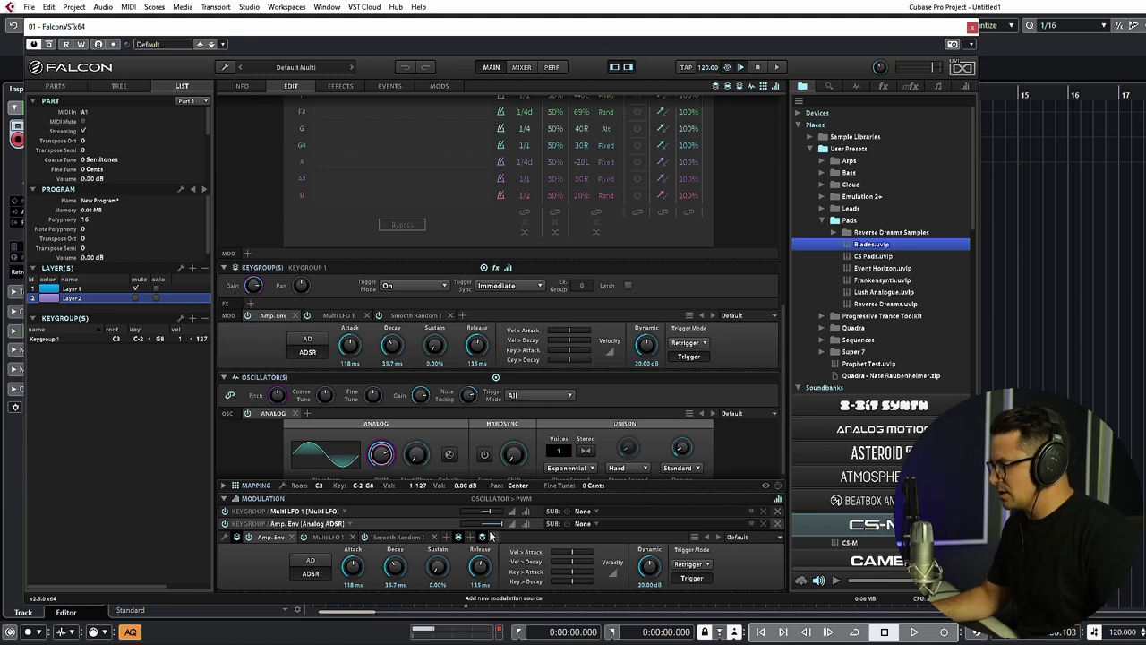
left_click_drag(500, 524, 488, 529)
mouse_move(486, 515)
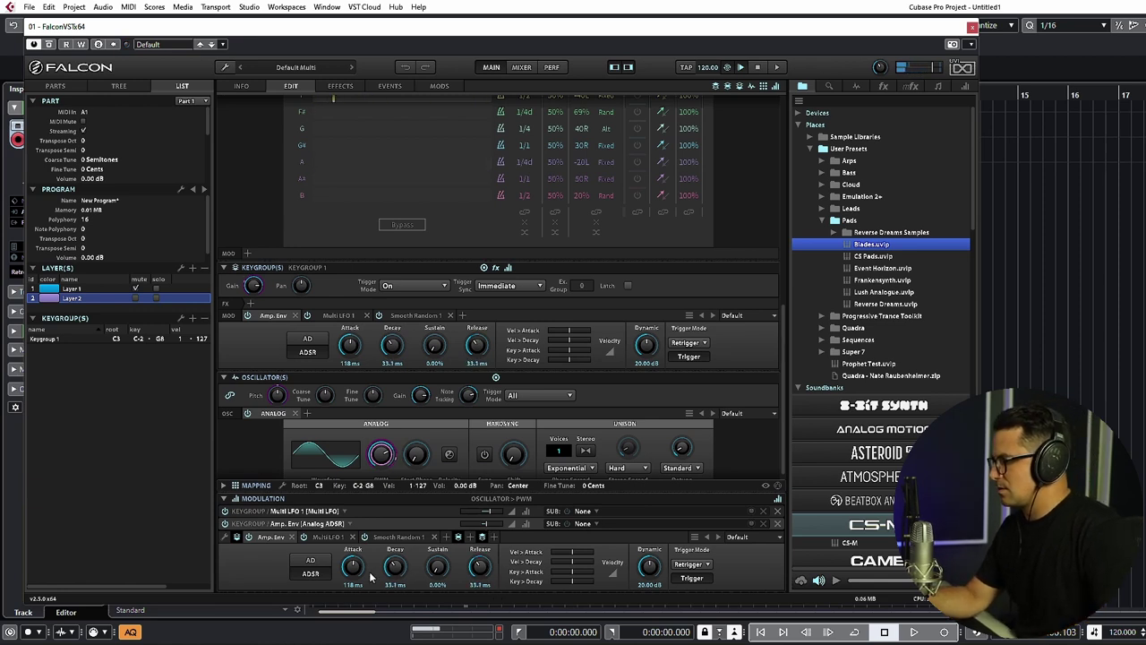
left_click_drag(362, 583, 363, 591)
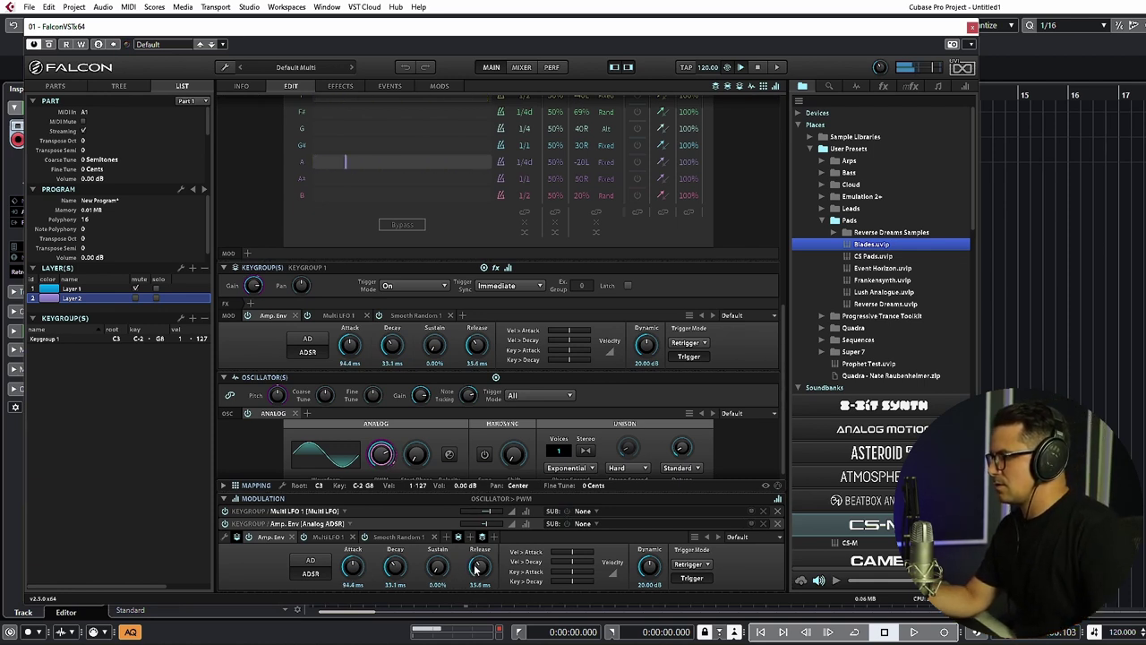
Unmute Layer 1 so that it plays together with the Wave Sequencer layer
scroll(736, 215, "up", 3)
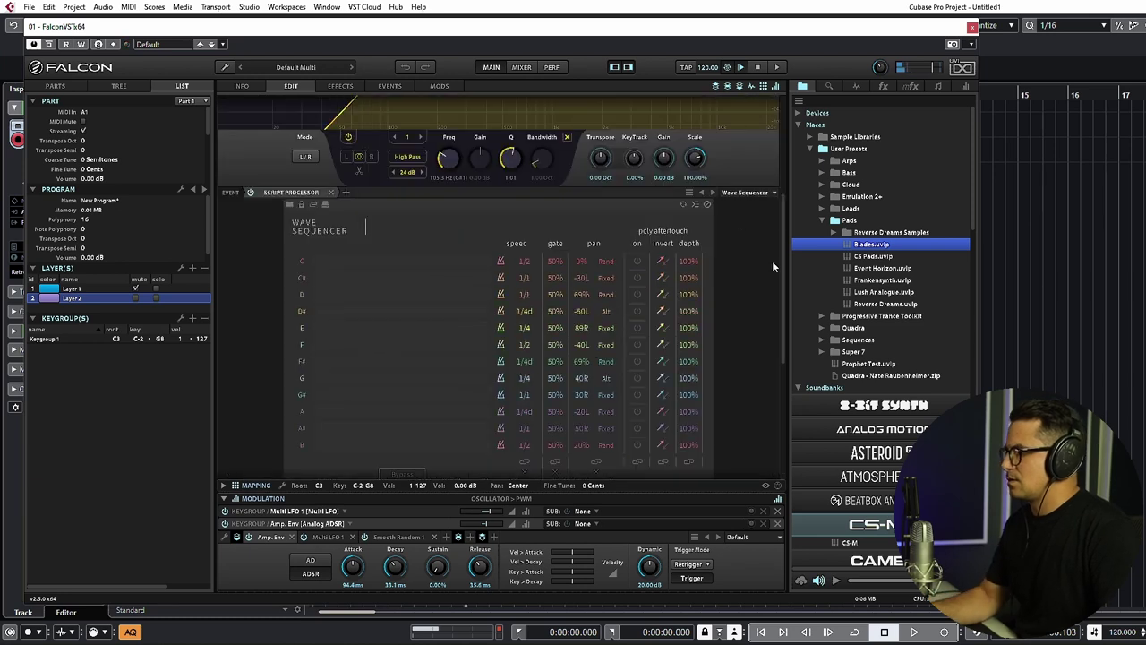
scroll(770, 262, "down", 1)
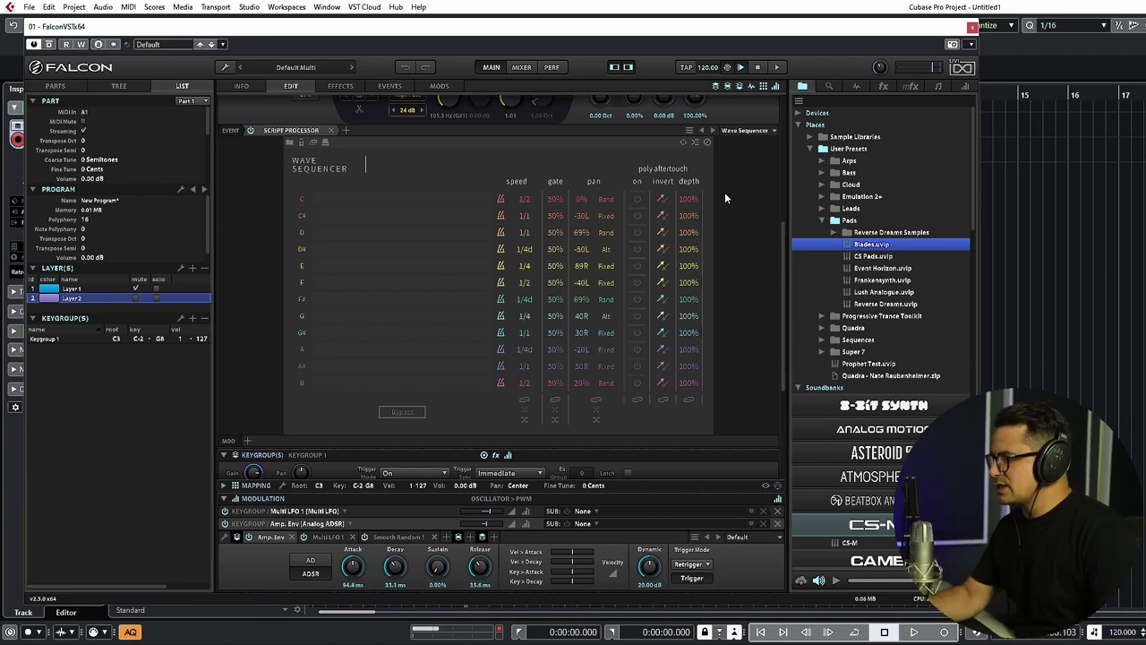
scroll(727, 206, "up", 3)
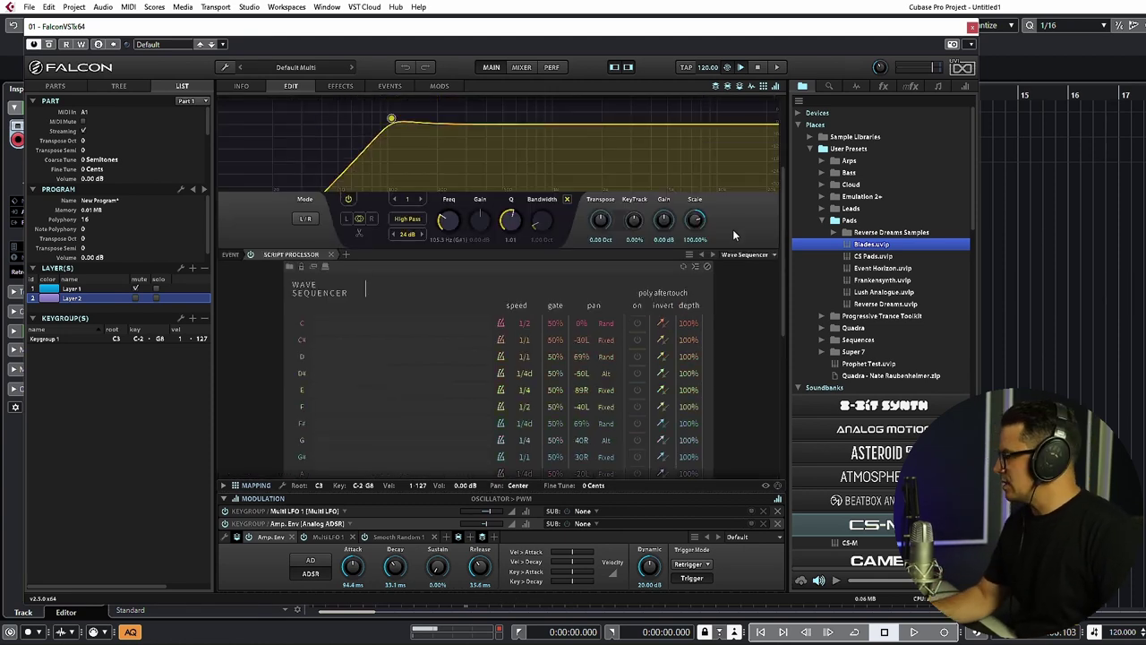
left_click(136, 295)
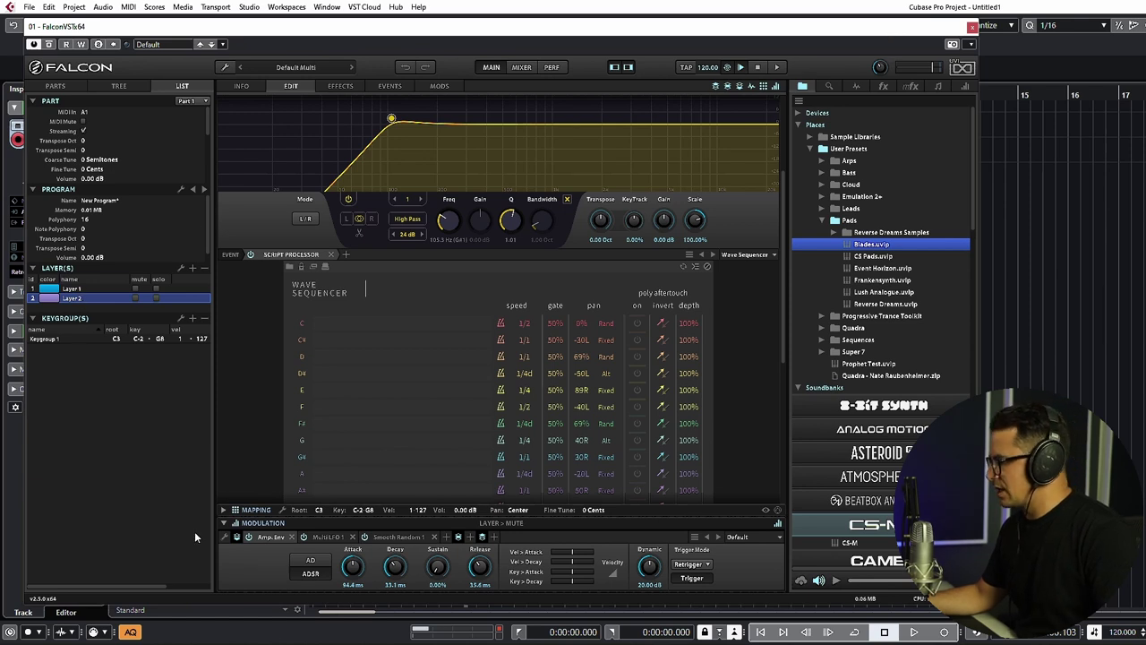
Raise Layer 2's keygroup gain to 1.18 dB and lengthen its Amp. Env to 158 ms attack, 151 ms decay and 62.3 ms release
scroll(241, 348, "down", 5)
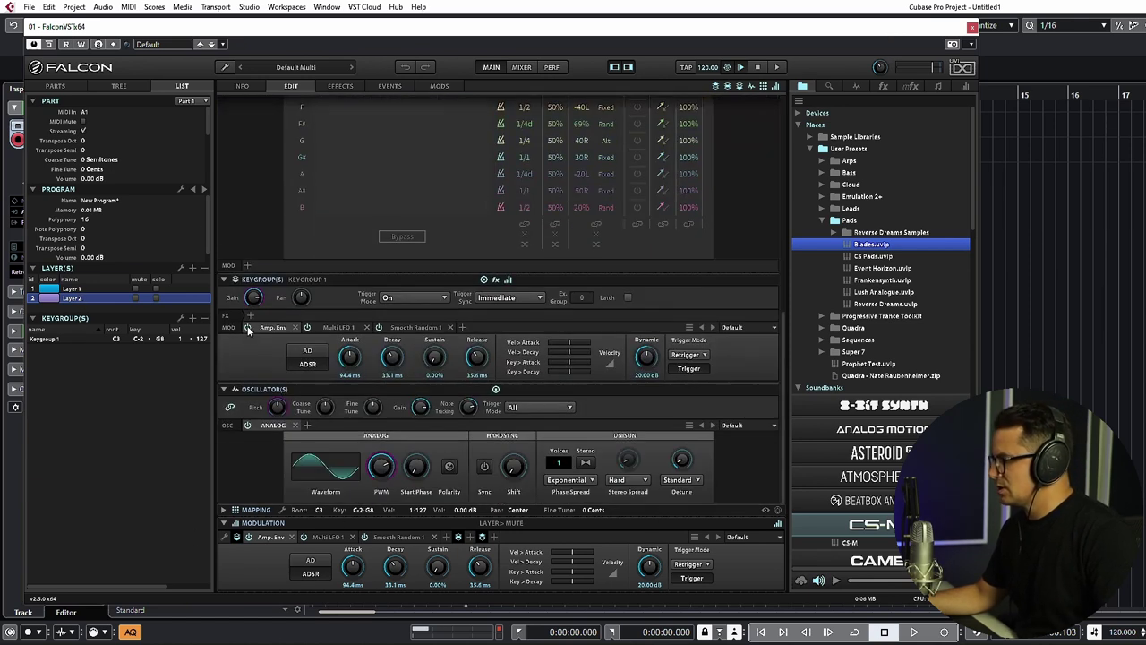
mouse_move(248, 300)
left_mouse_down()
mouse_move(255, 318)
mouse_move(258, 303)
left_mouse_up()
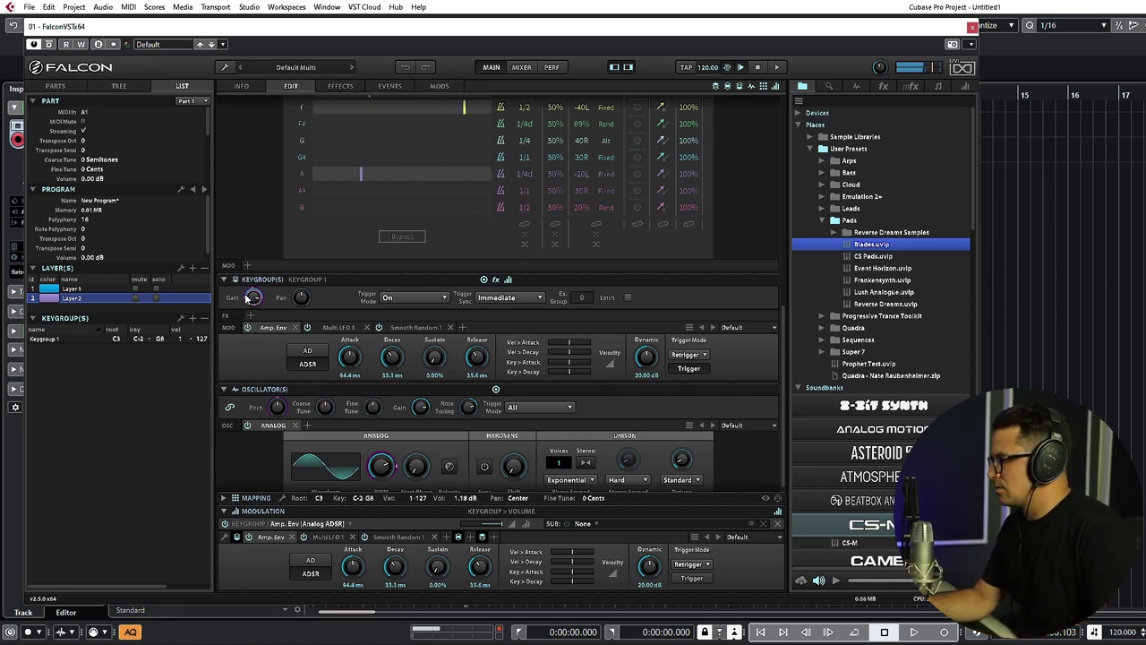
scroll(357, 566, "up", 2)
scroll(395, 564, "up", 5)
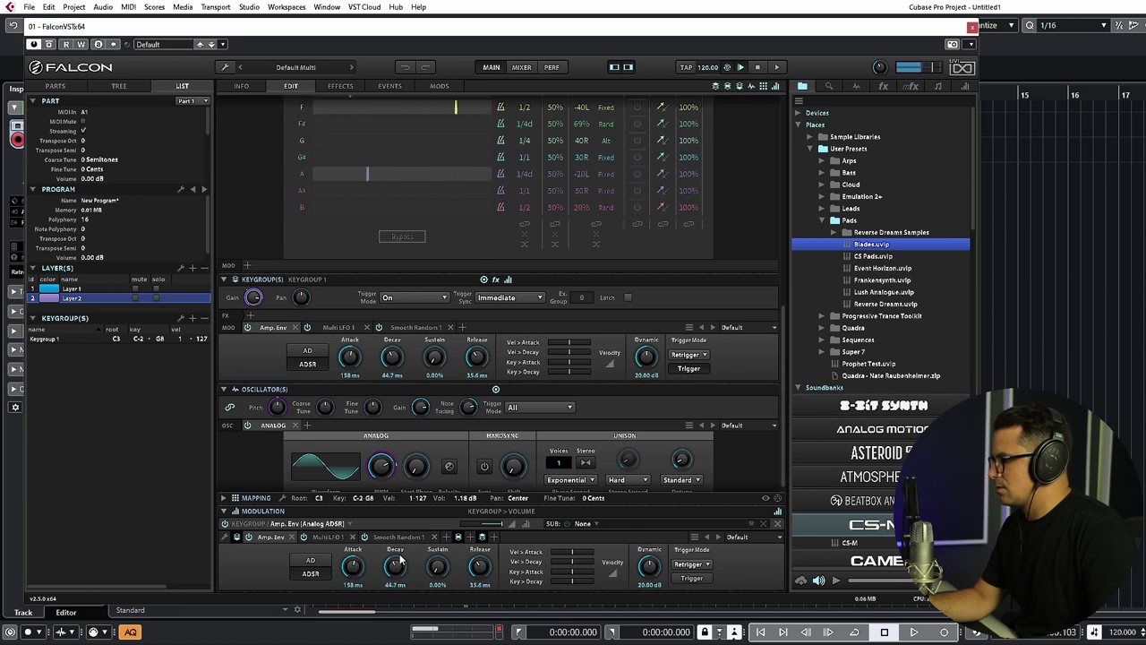
scroll(481, 564, "up", 2)
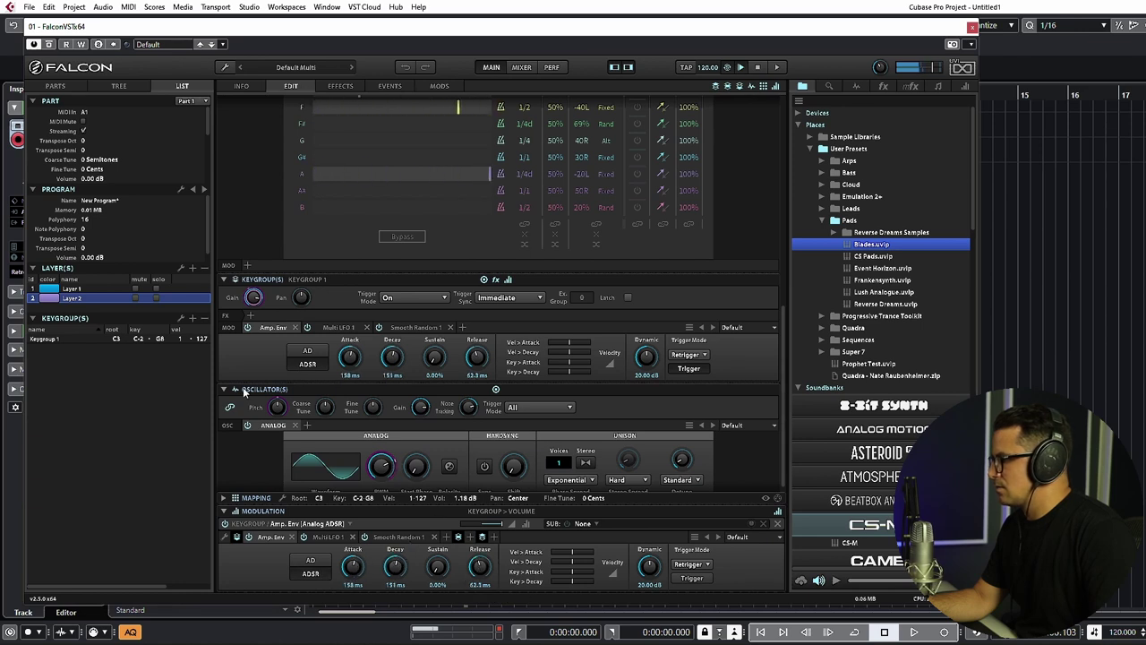
Set the pitch of Layer 2's Analog oscillator to 12 semitones
left_click(278, 406)
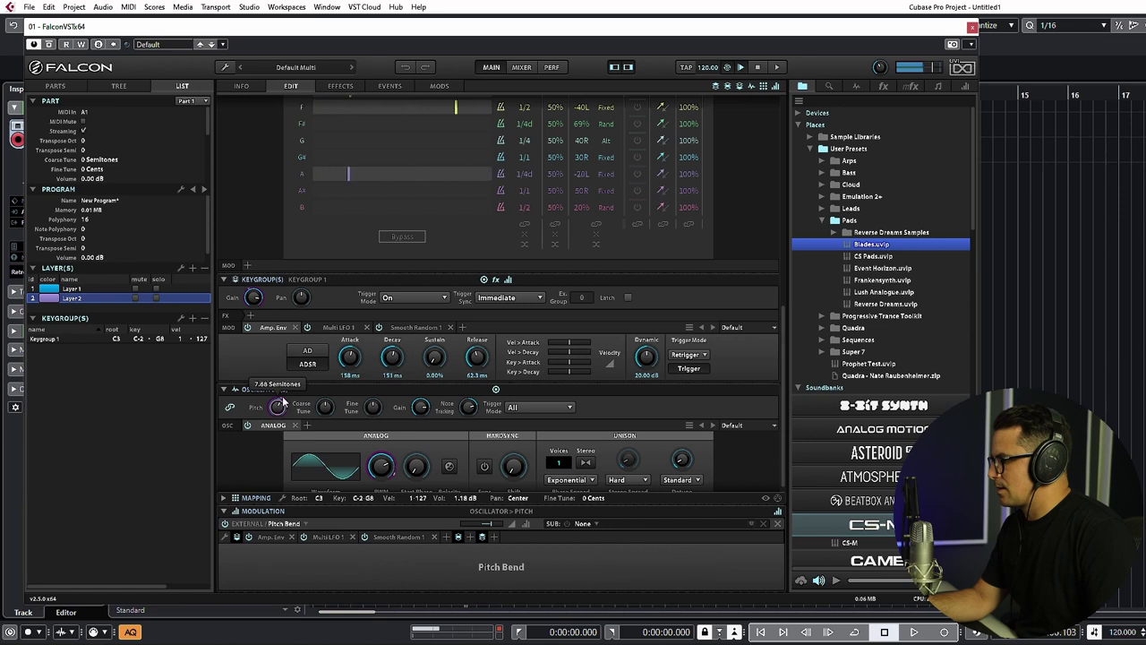
scroll(284, 396, "up", 2)
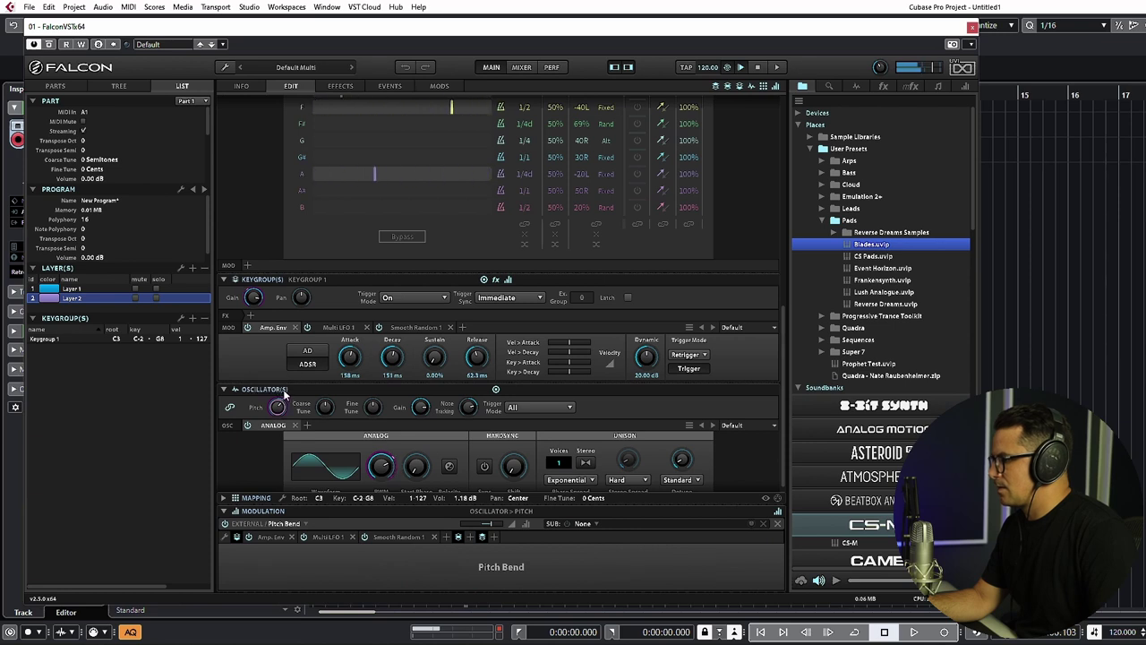
scroll(285, 404, "up", 1)
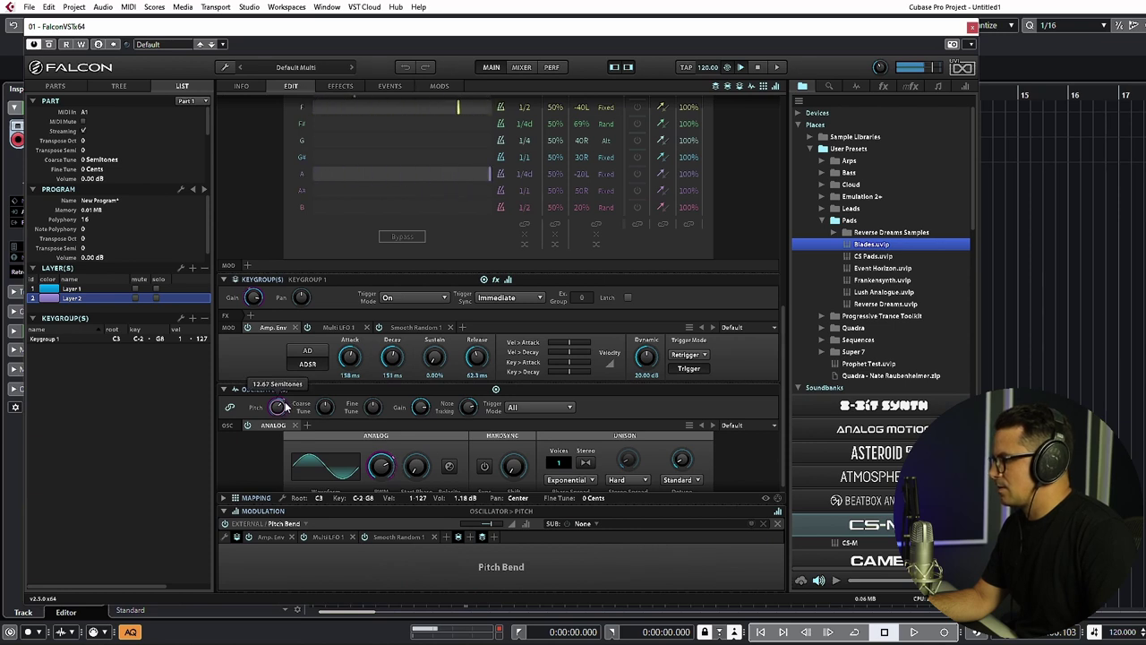
scroll(285, 407, "down", 1)
double_click(285, 407)
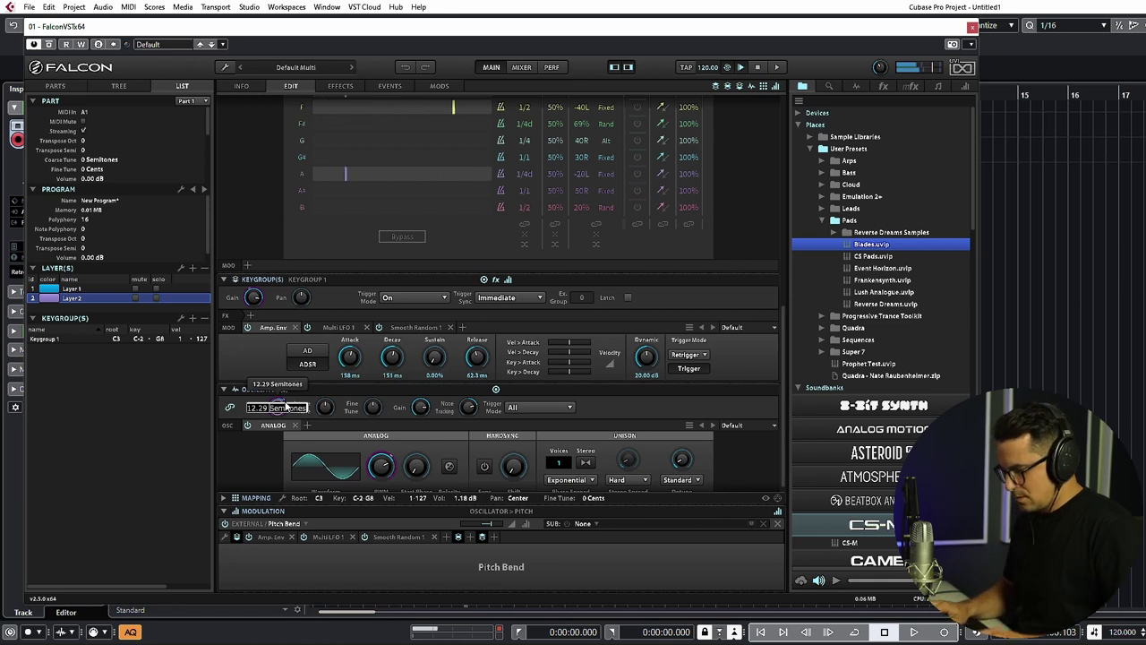
key("Return")
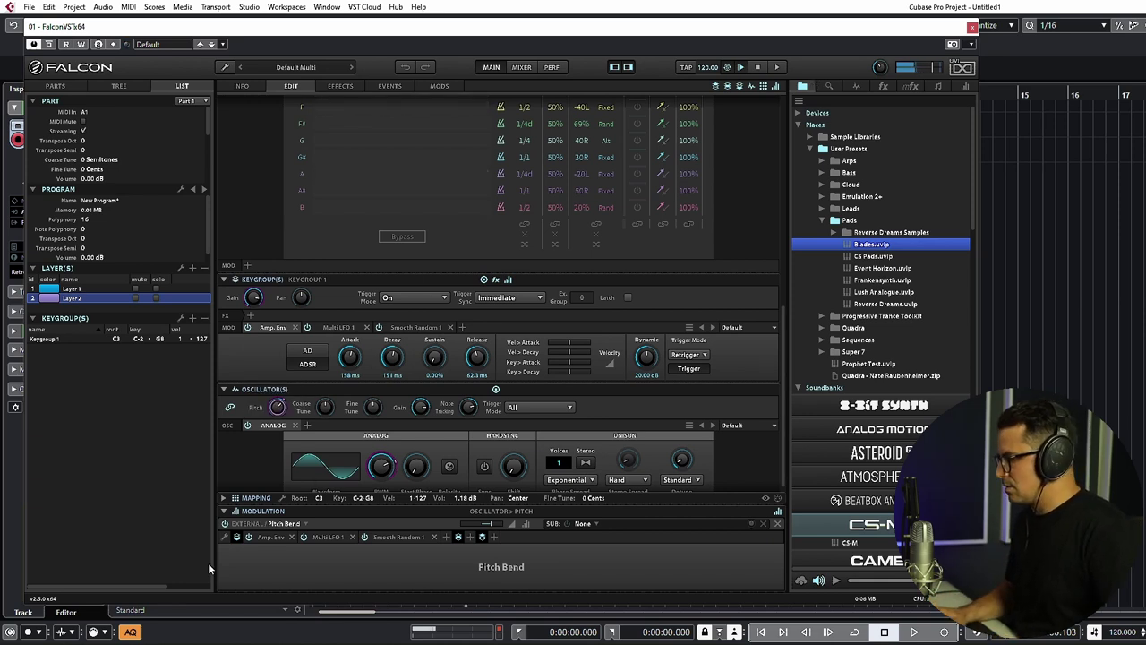
double_click(278, 405)
type("12")
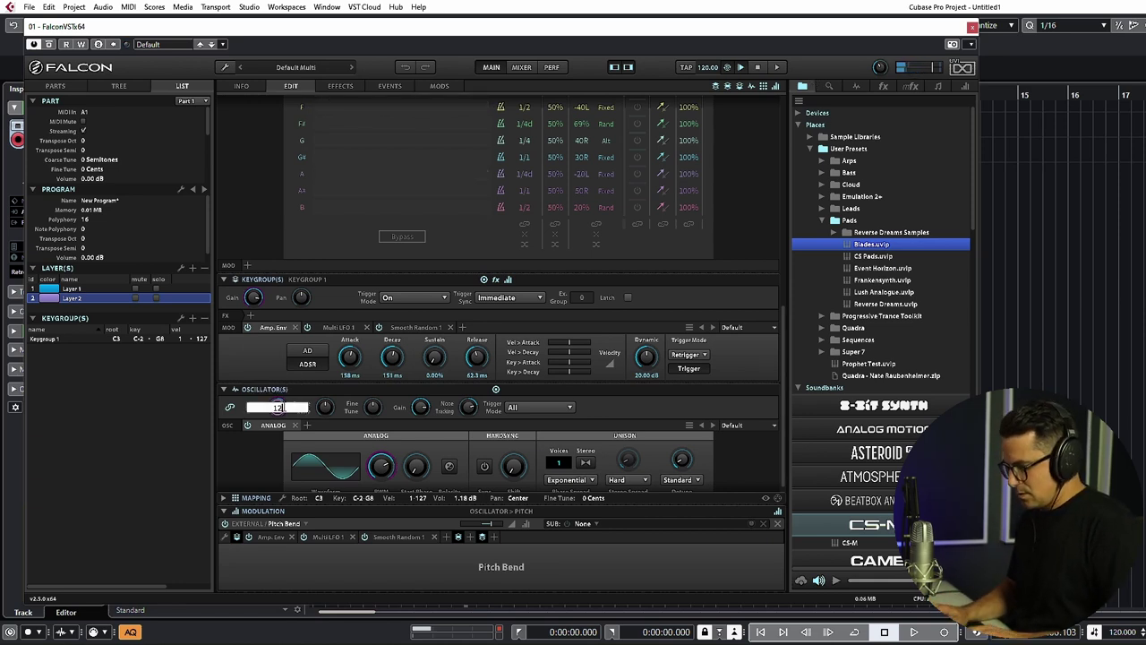
key("Return")
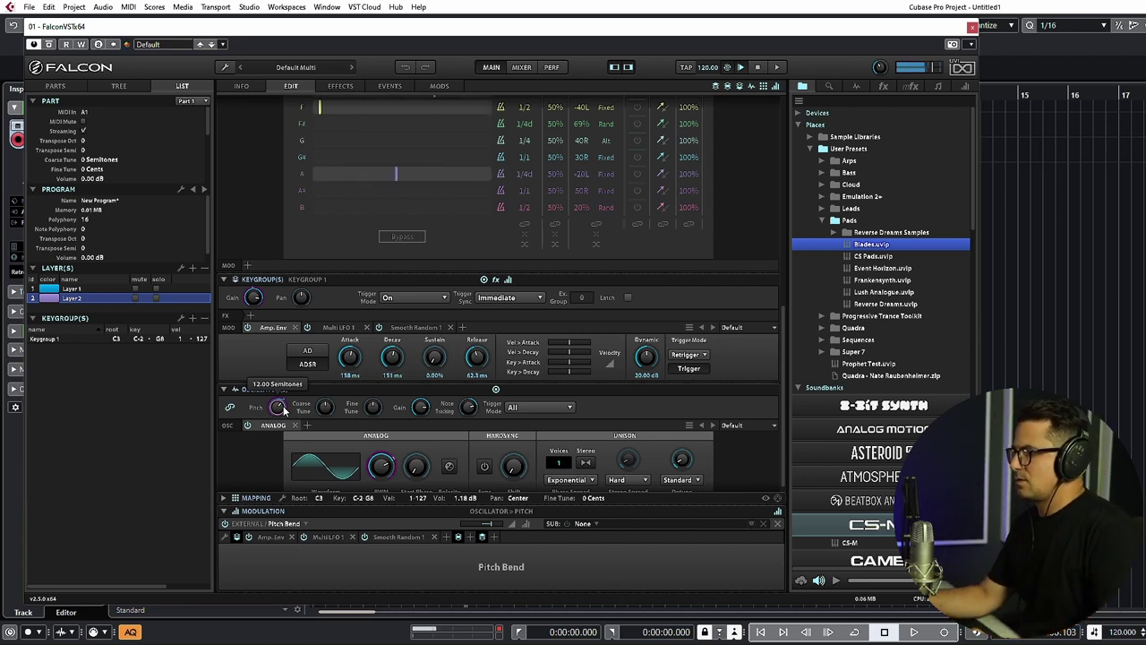
Lower Layer 2's keygroup gain to 0.93 dB and adjust Layer 1's keygroup gain to balance the two layers
mouse_move(253, 303)
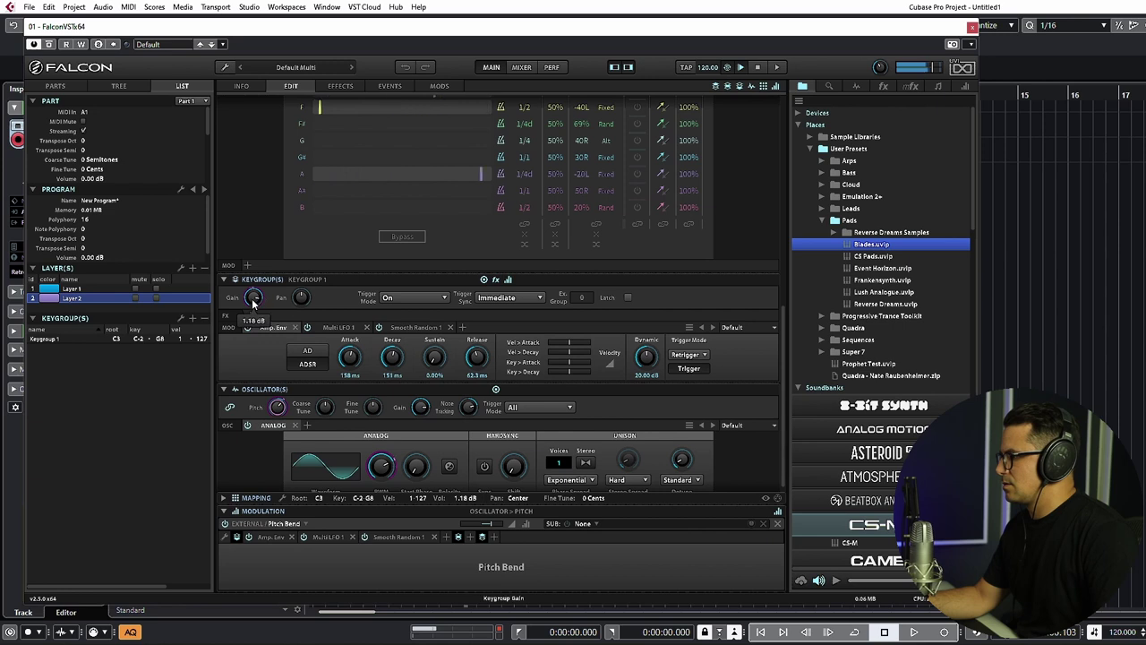
left_click_drag(253, 302, 253, 304)
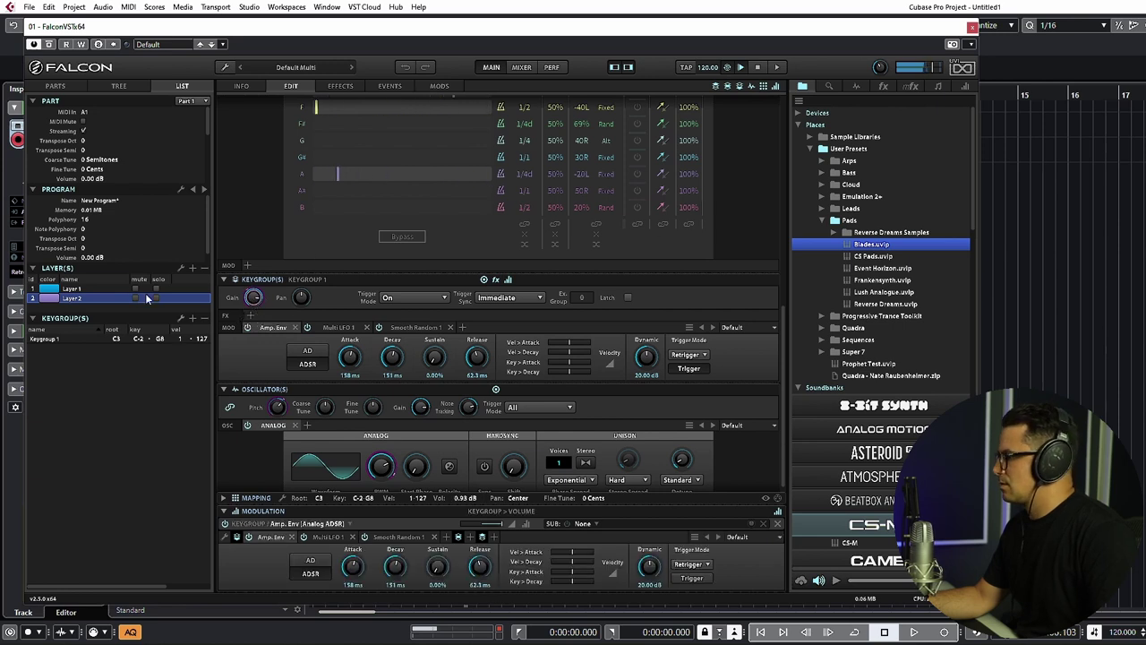
left_click(90, 288)
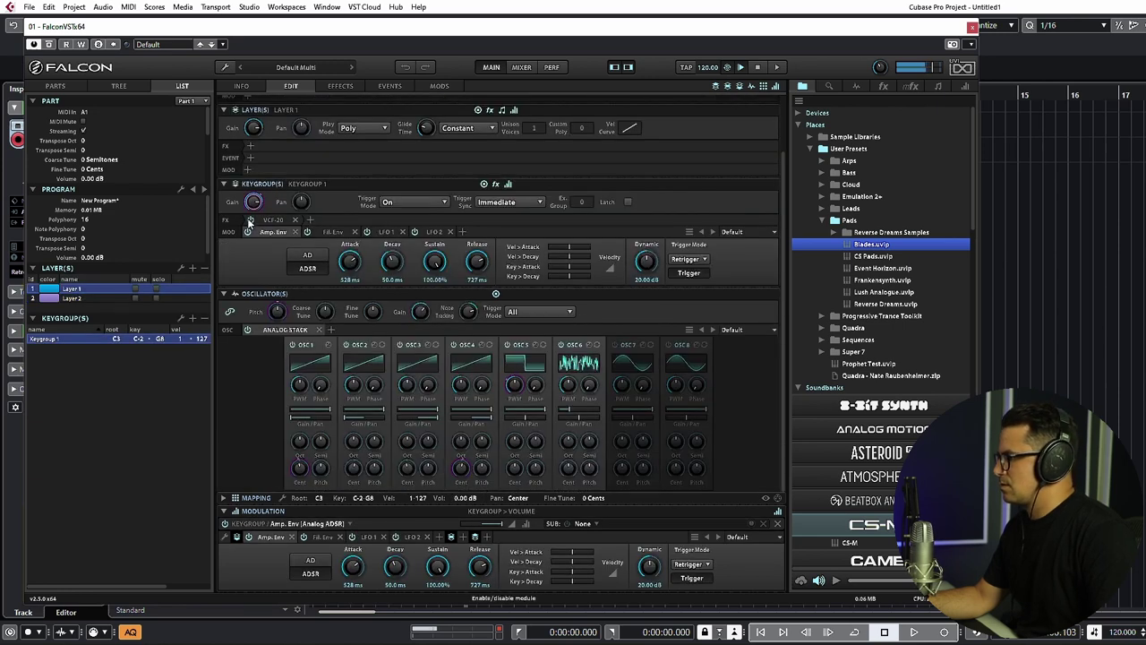
mouse_move(254, 203)
left_mouse_down()
mouse_move(253, 216)
mouse_move(262, 201)
left_mouse_up()
Delete the Smooth Random 1 modulation source from Layer 2's keygroup
scroll(617, 208, "up", 2)
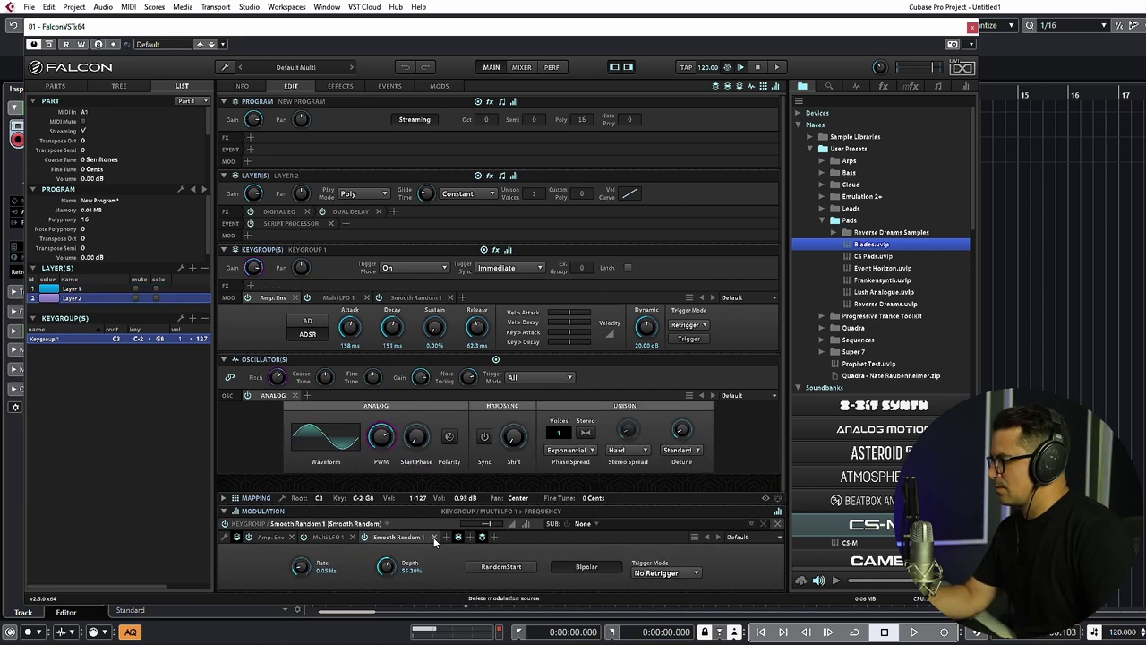
left_click(434, 537)
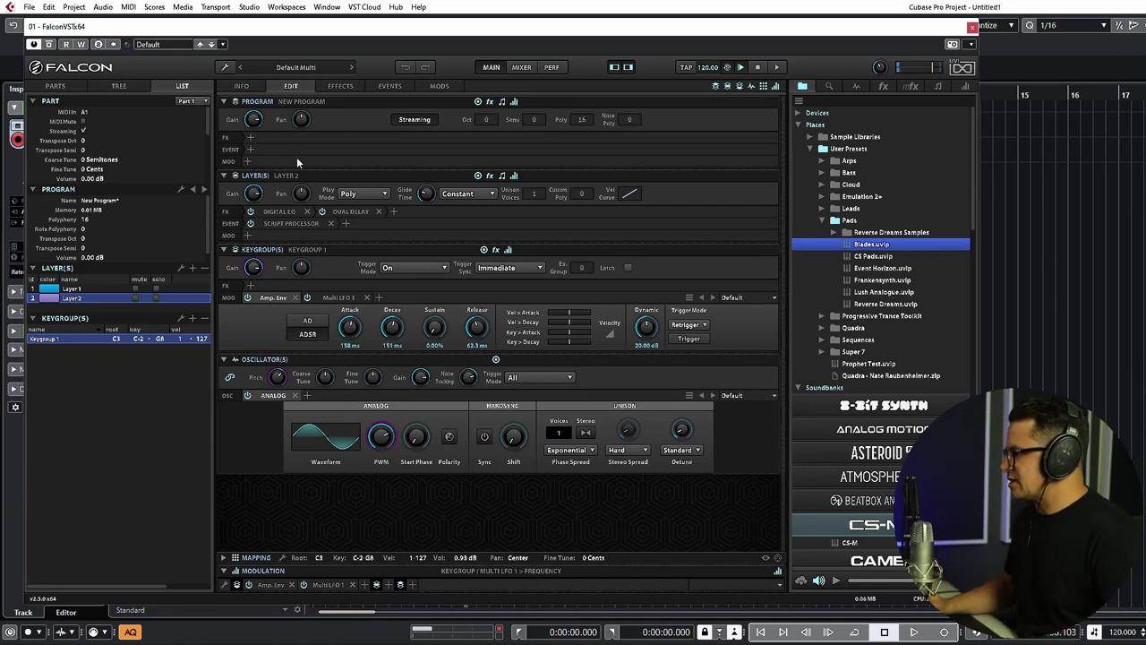
Add a SparkVerb reverb with its default preset to the program-level effects
left_click(250, 138)
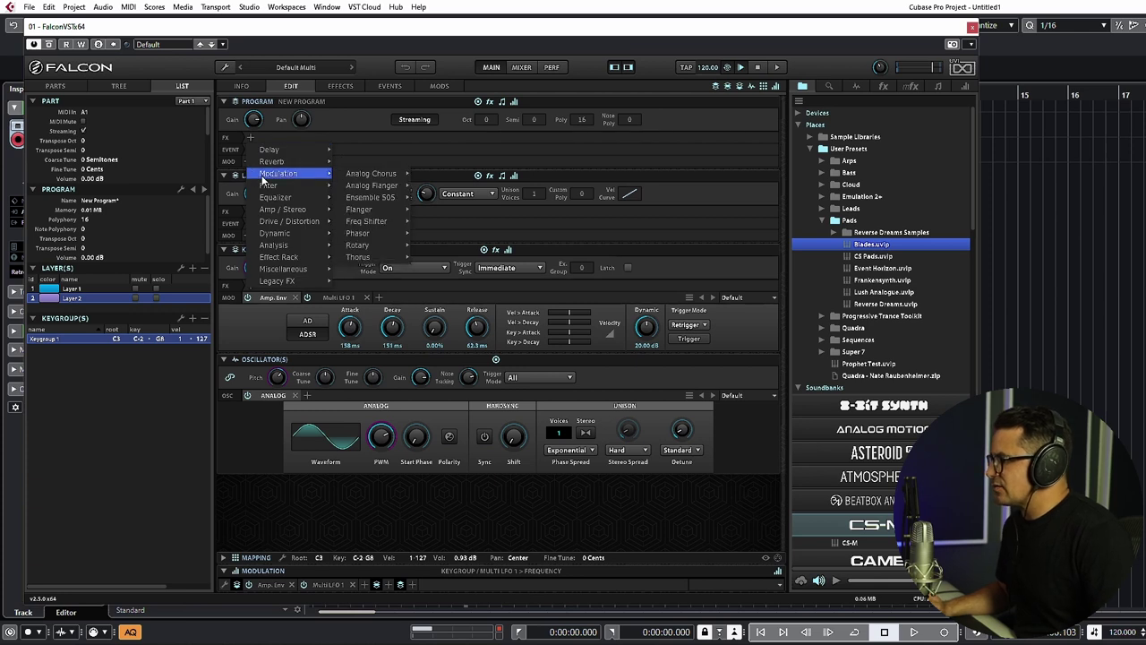
mouse_move(280, 164)
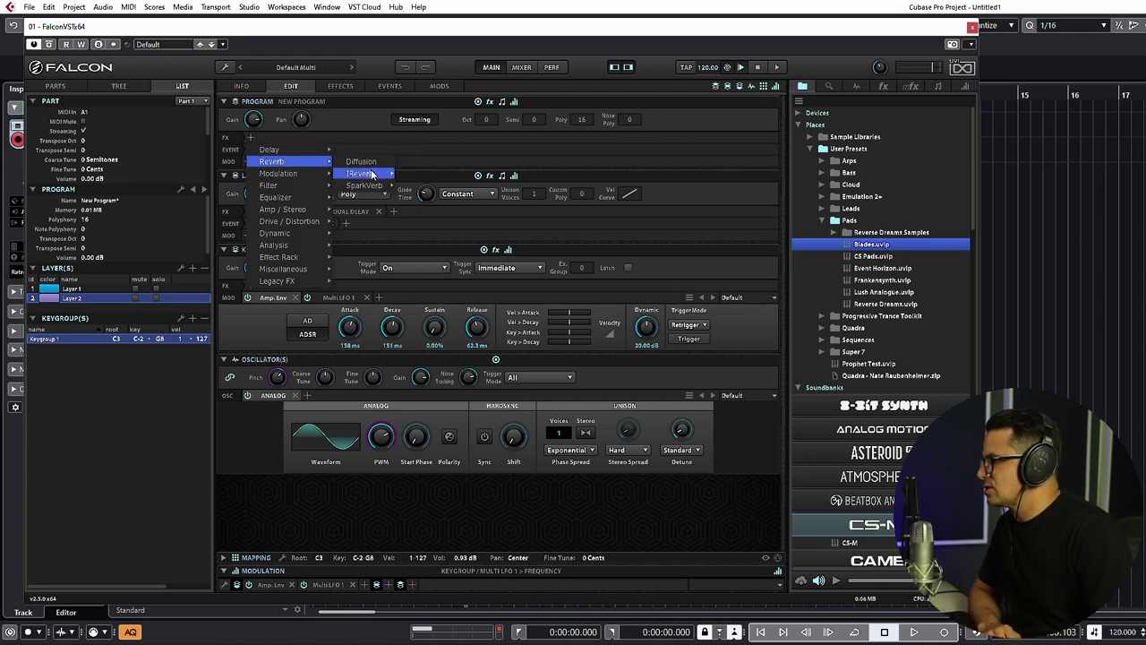
mouse_move(364, 185)
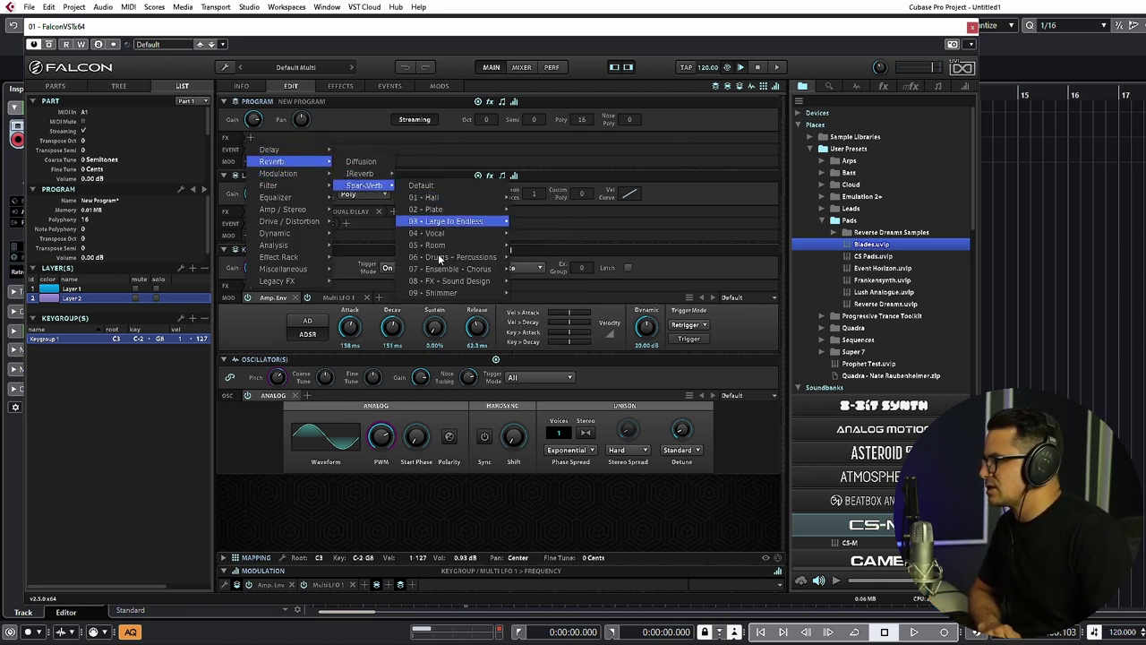
mouse_move(439, 295)
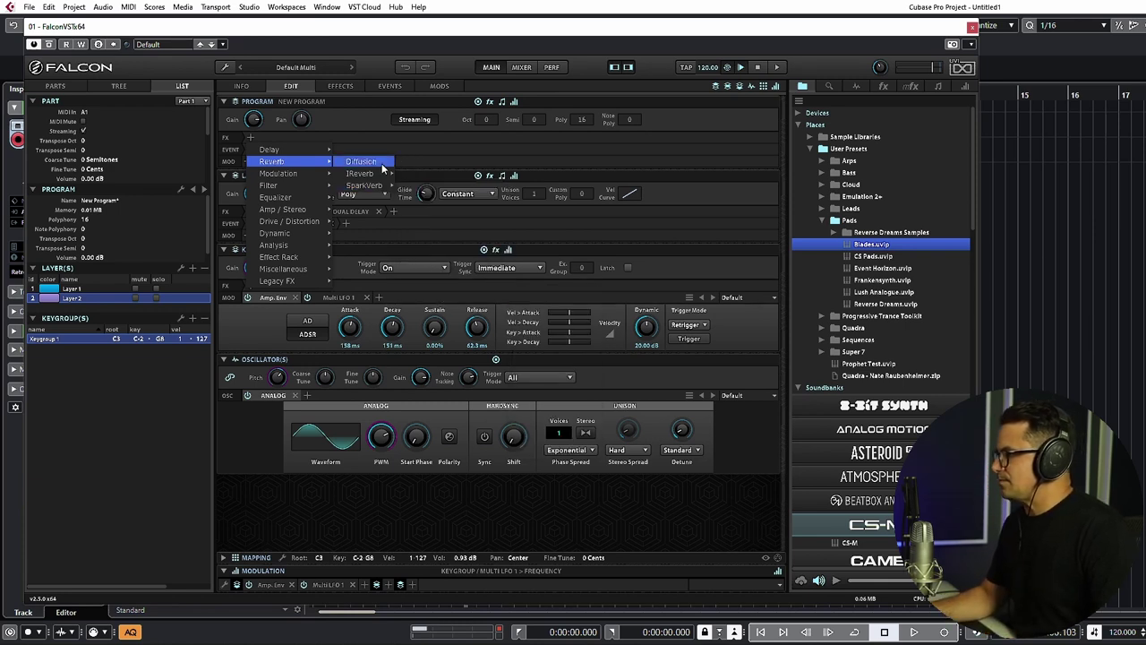
left_click(428, 240)
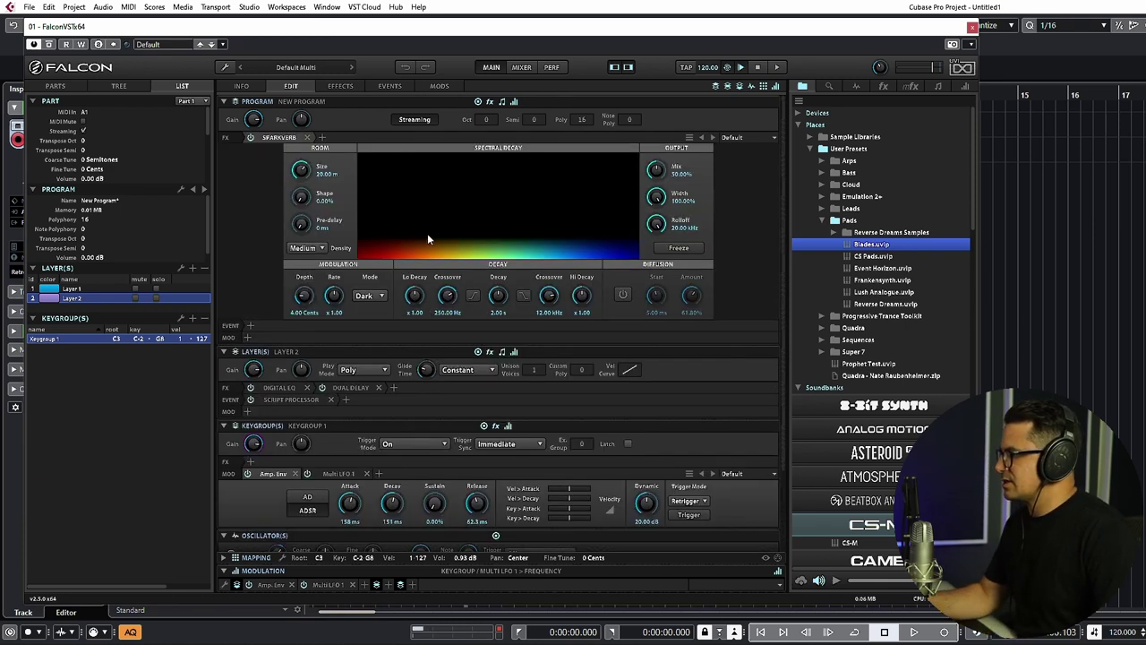
Set SparkVerb to 28.48 m size, 18.80% shape, 5.36 cents depth, 44.80% mix and 6.17 s decay, with low cut enabled at 136.13 Hz
mouse_move(301, 179)
left_mouse_down()
mouse_move(307, 166)
mouse_move(309, 187)
left_mouse_up()
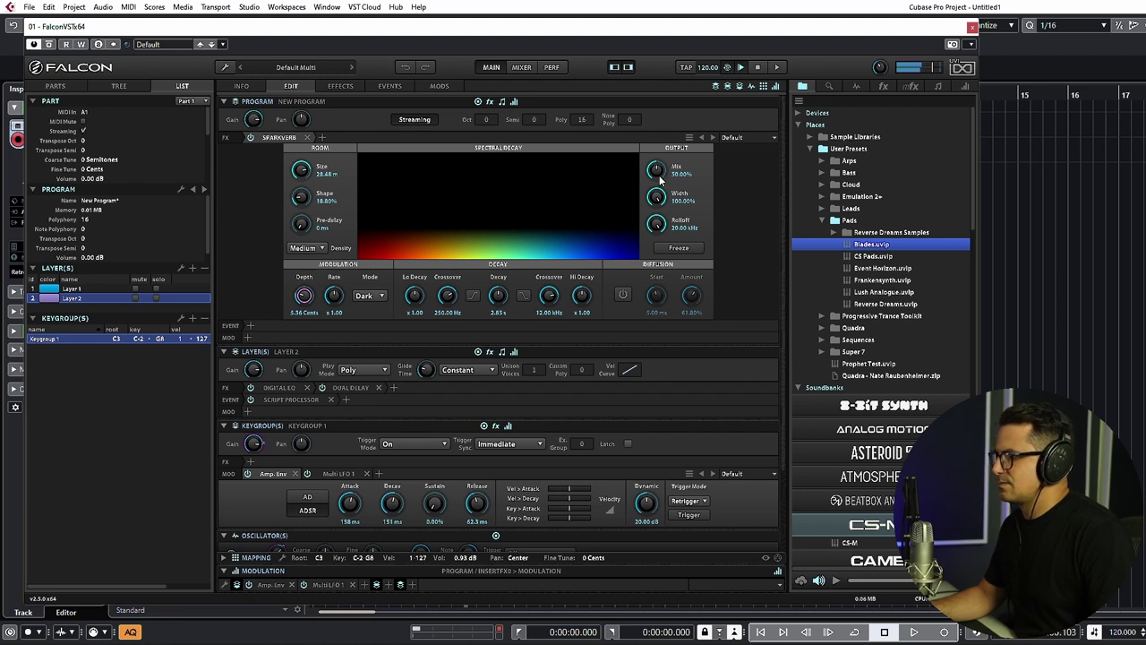
left_click_drag(509, 293, 509, 271)
left_click(473, 296)
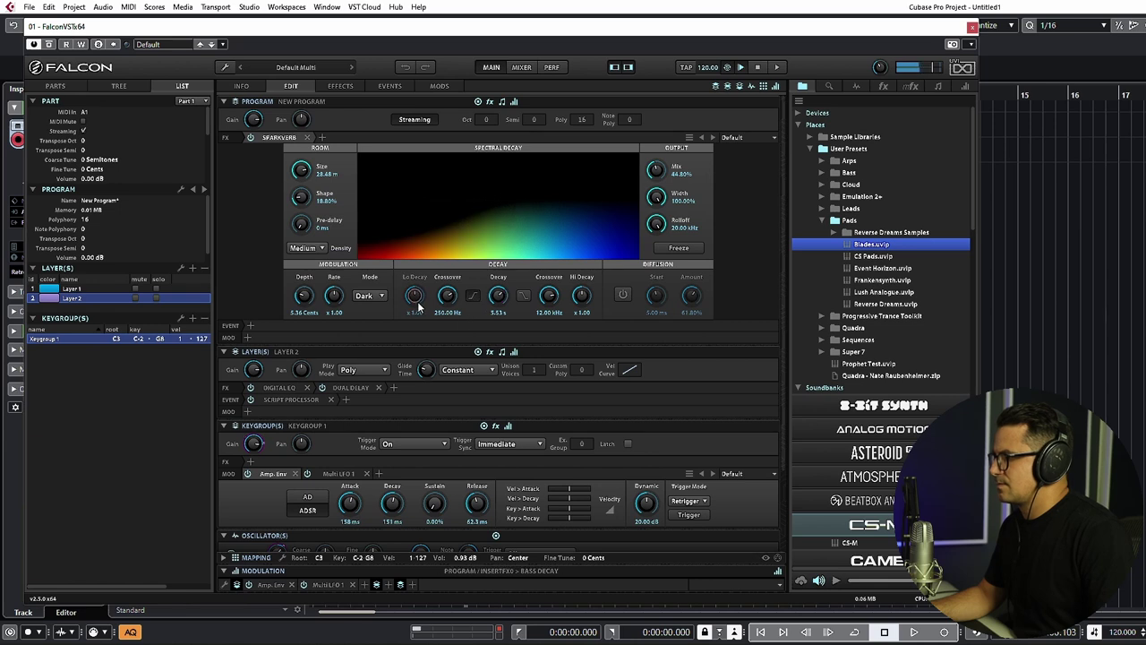
left_click_drag(447, 298, 451, 320)
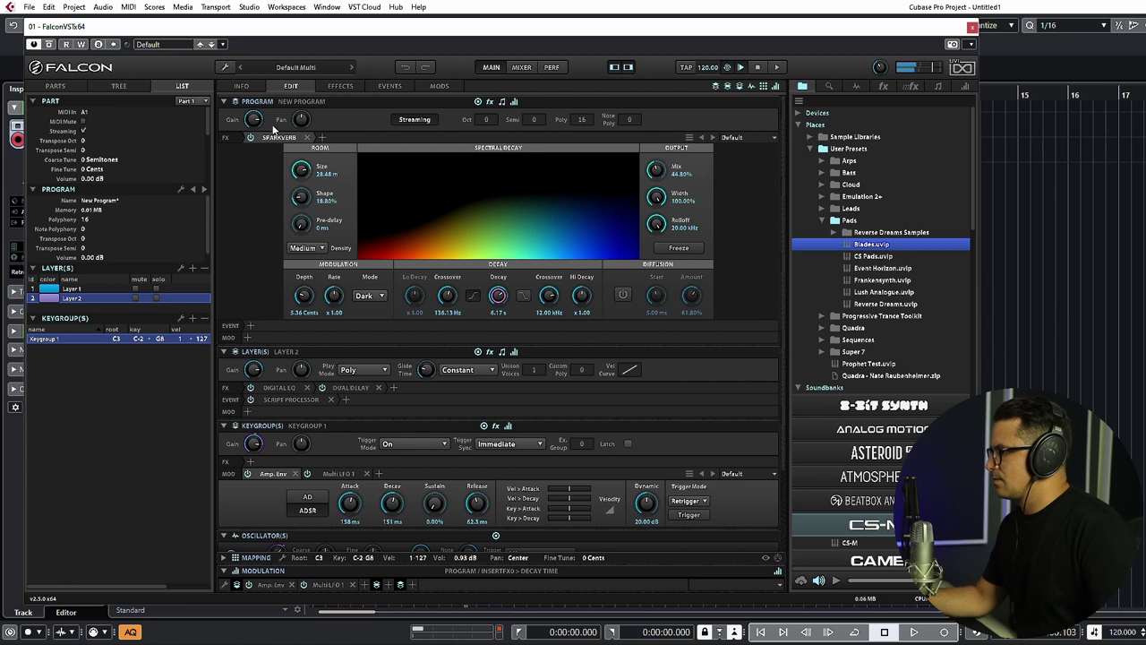
Add a Gain effect to the program-level effects, placed ahead of SparkVerb
left_click(321, 137)
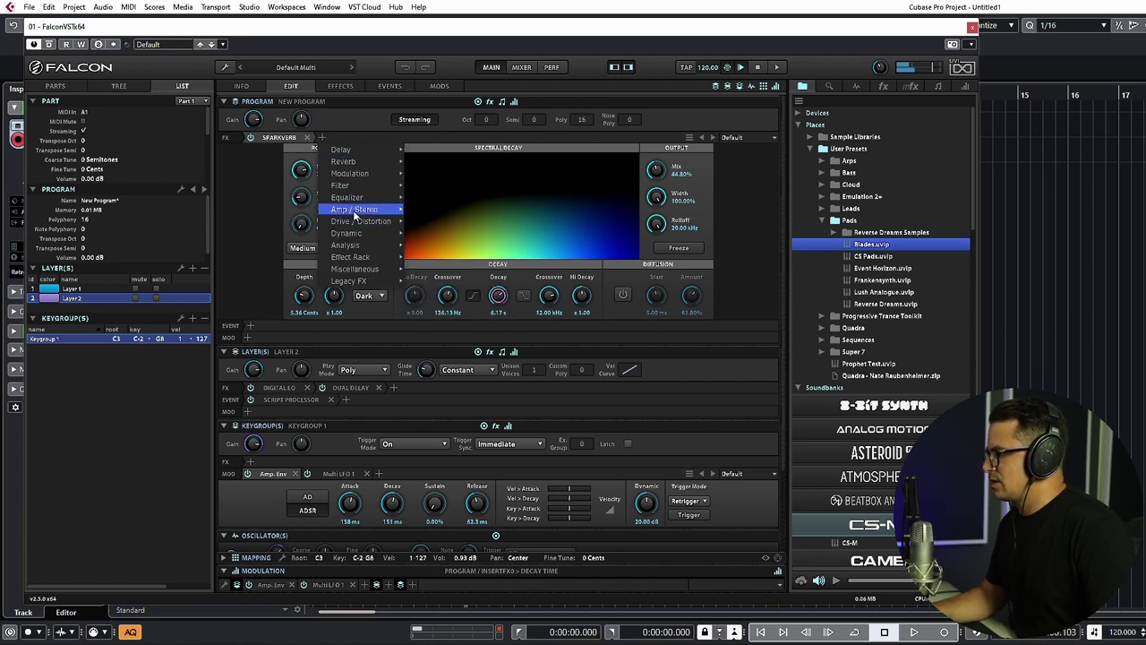
mouse_move(354, 215)
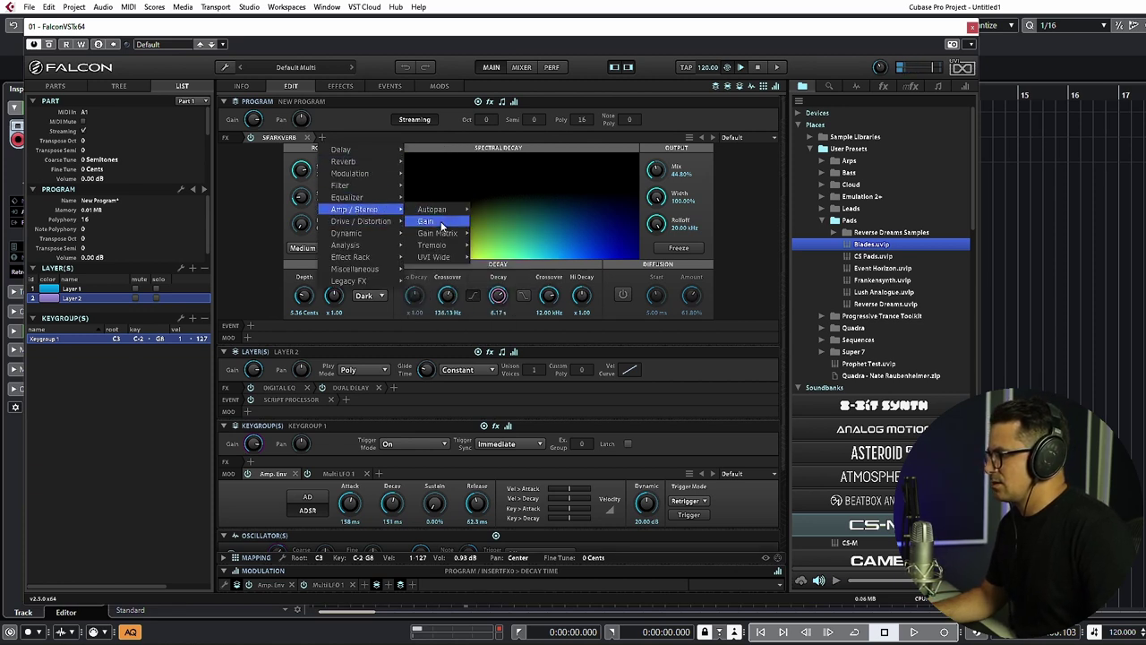
left_click(425, 221)
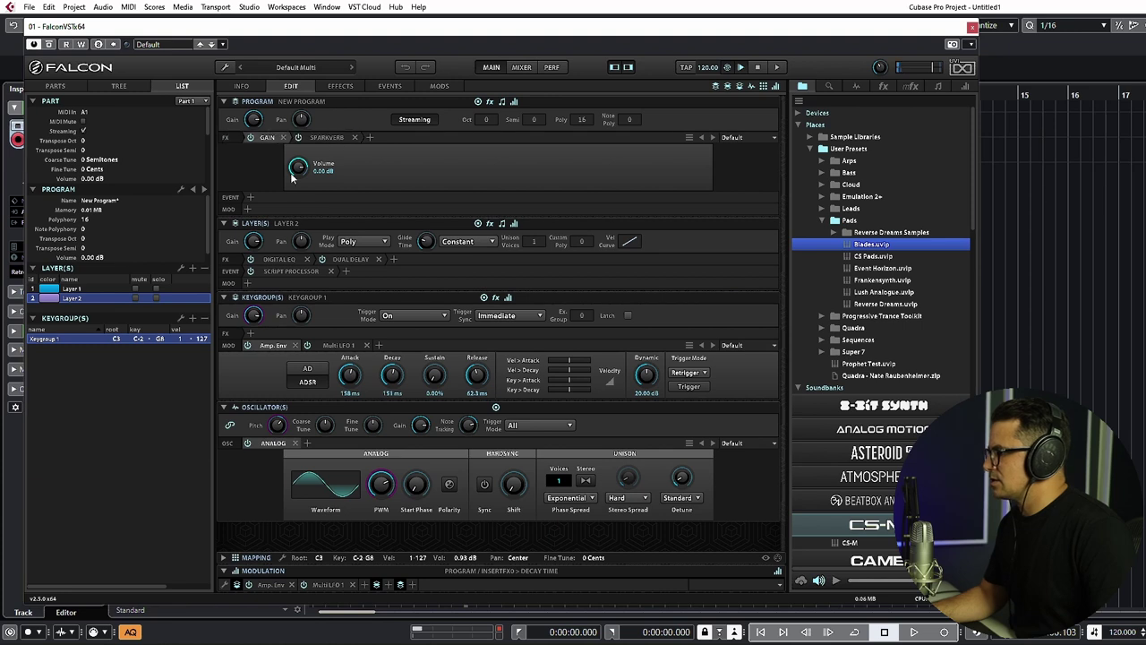